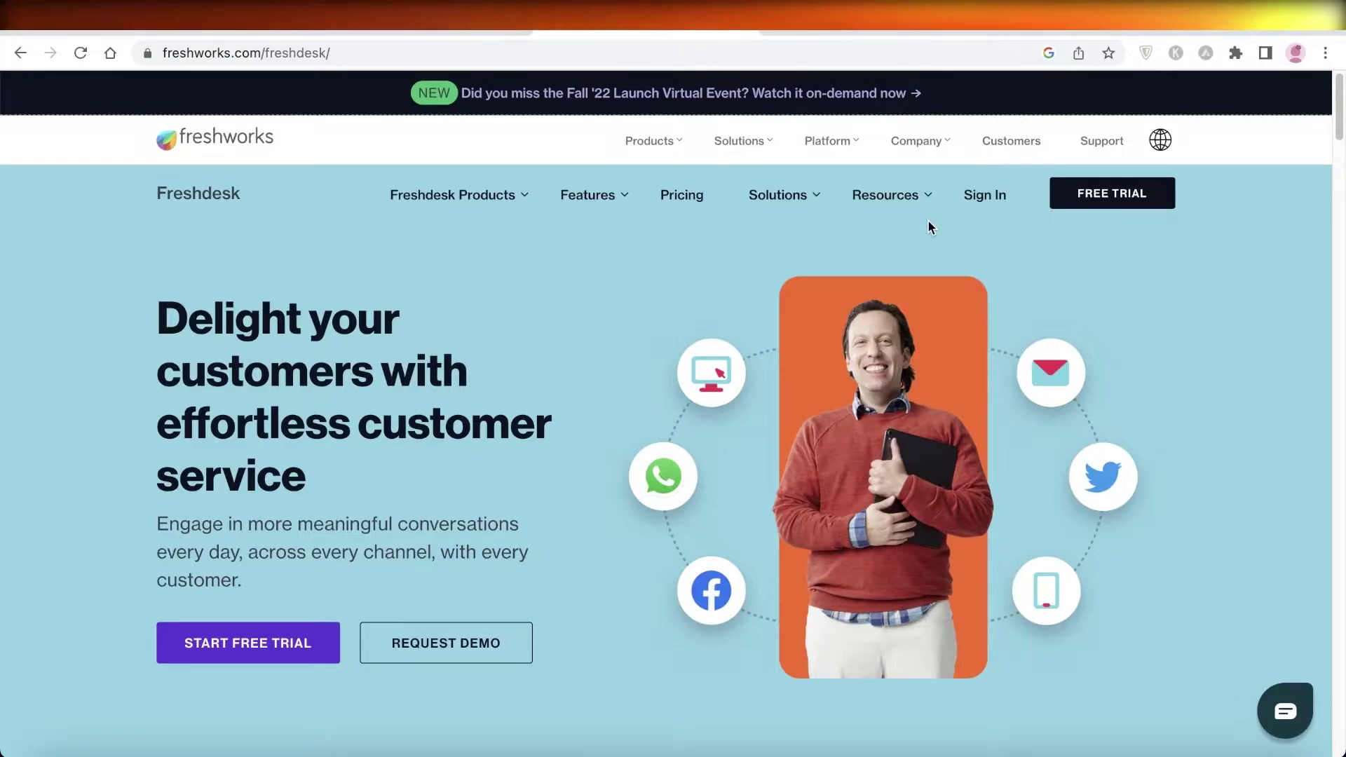
Step: Look over the Freshdesk home page and the list of Freshdesk products
{"action": "scroll", "coordinate": [927, 220], "scroll_direction": "down", "scroll_amount": 7}
{"action": "scroll", "coordinate": [933, 220], "scroll_direction": "up", "scroll_amount": 3}
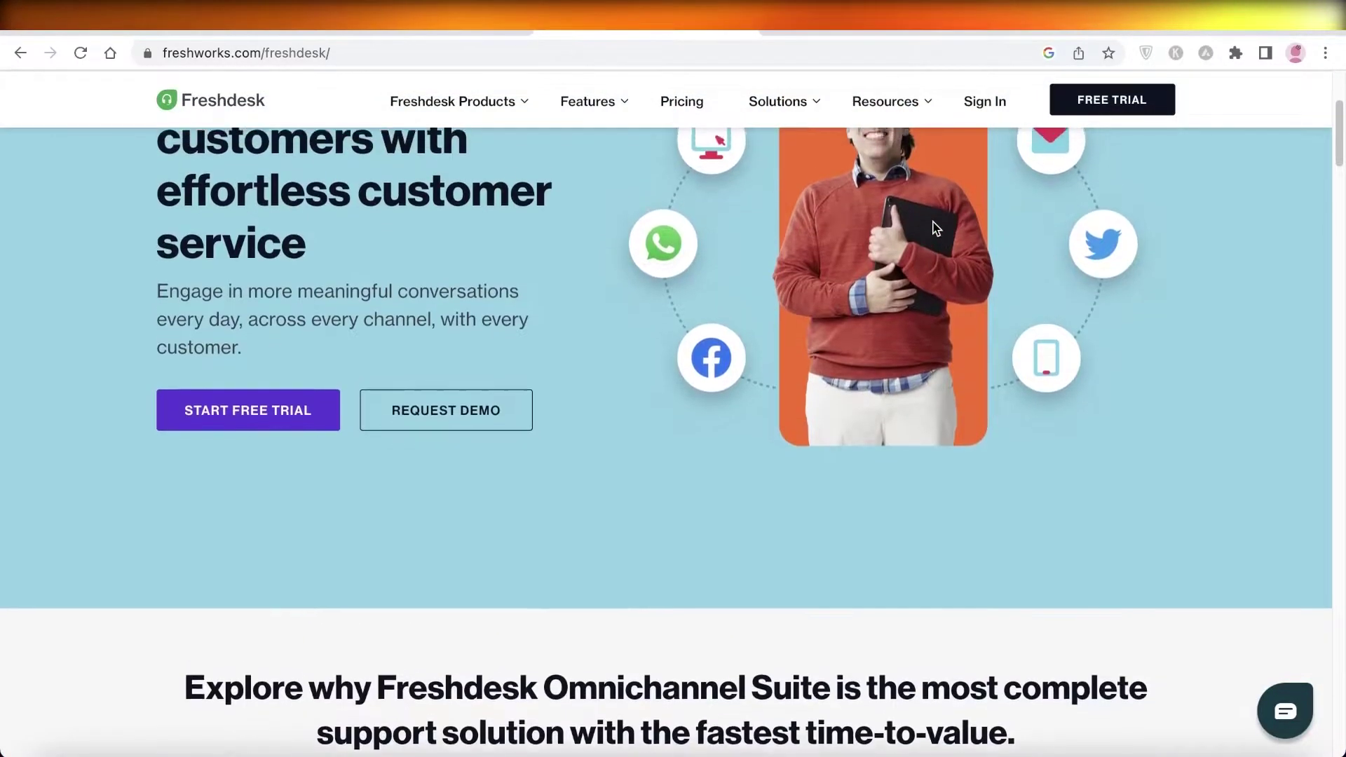
{"action": "scroll", "coordinate": [933, 228], "scroll_direction": "up", "scroll_amount": 1}
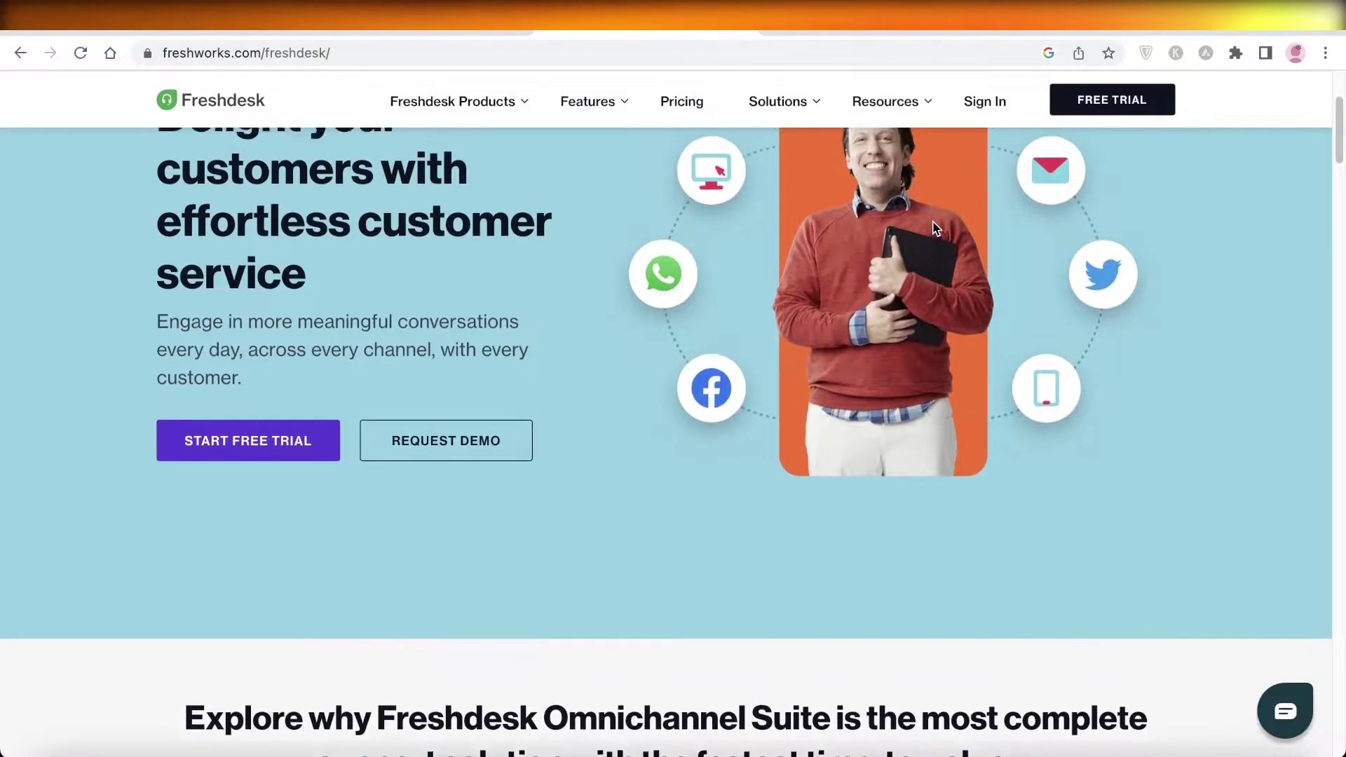
{"action": "scroll", "coordinate": [932, 228], "scroll_direction": "up", "scroll_amount": 2}
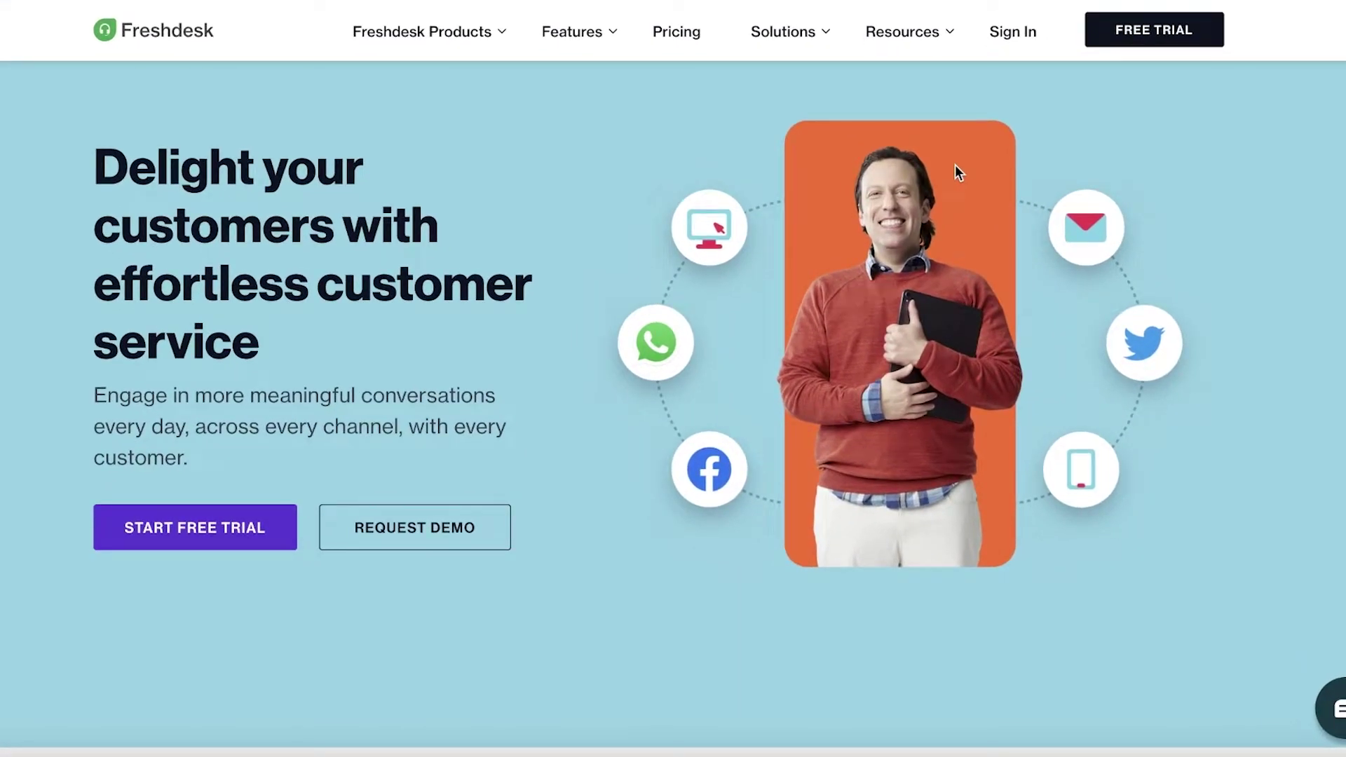
{"action": "scroll", "coordinate": [463, 245], "scroll_direction": "up", "scroll_amount": 1}
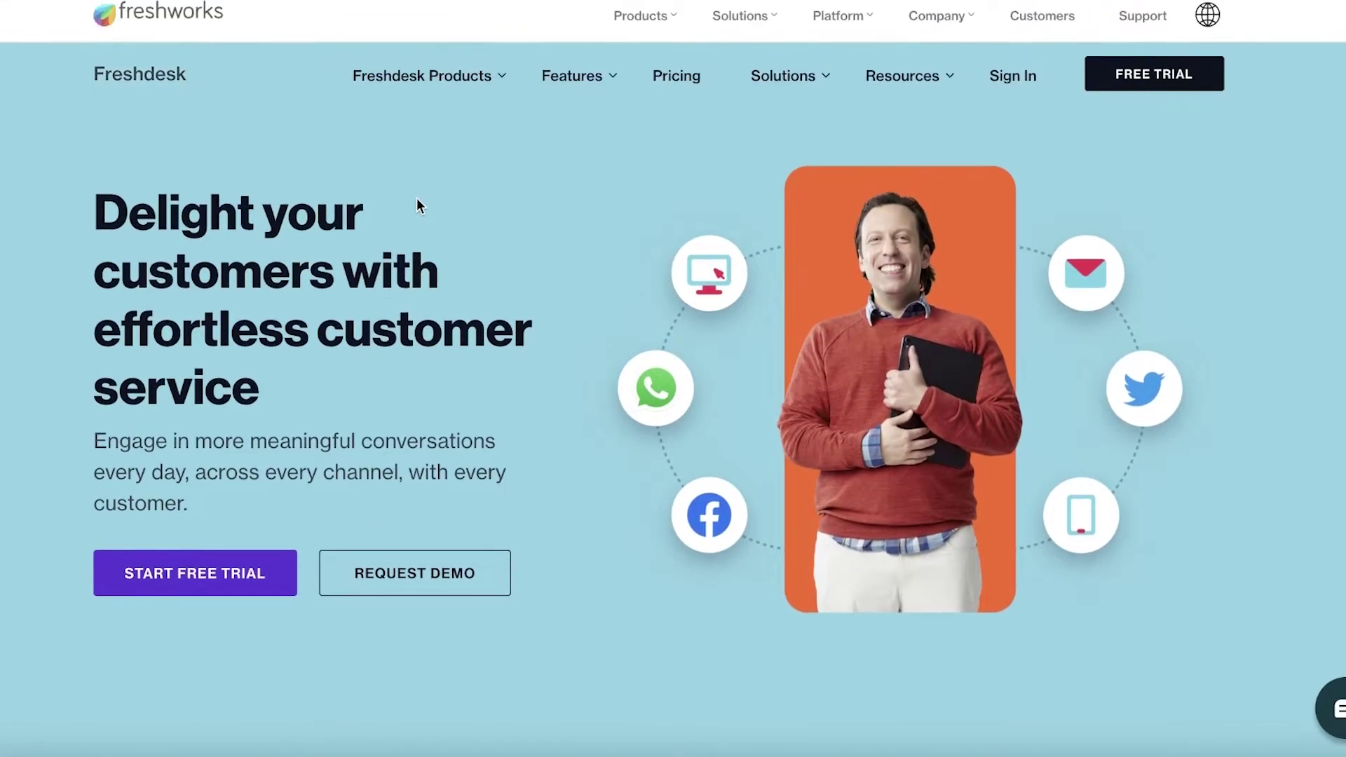
{"action": "mouse_move", "coordinate": [379, 70]}
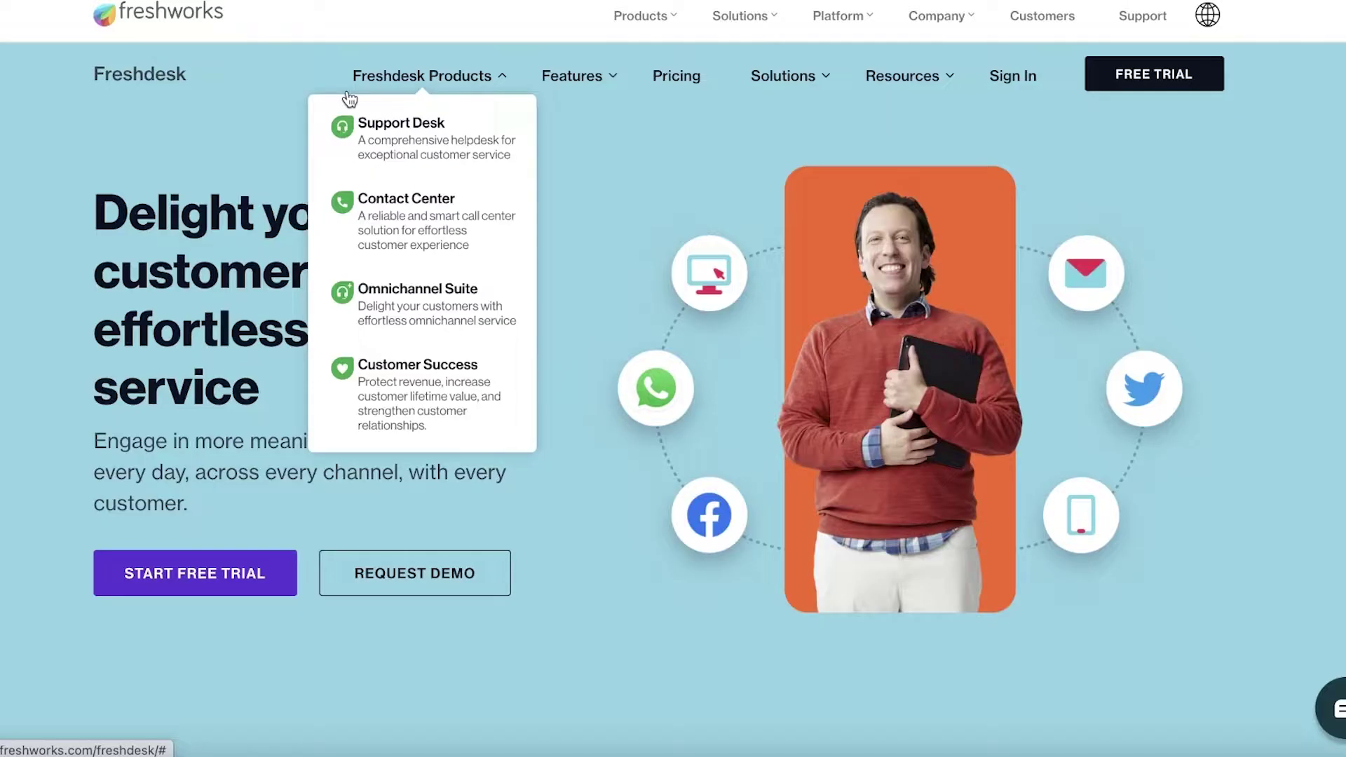
{"action": "scroll", "coordinate": [219, 164], "scroll_direction": "down", "scroll_amount": 1}
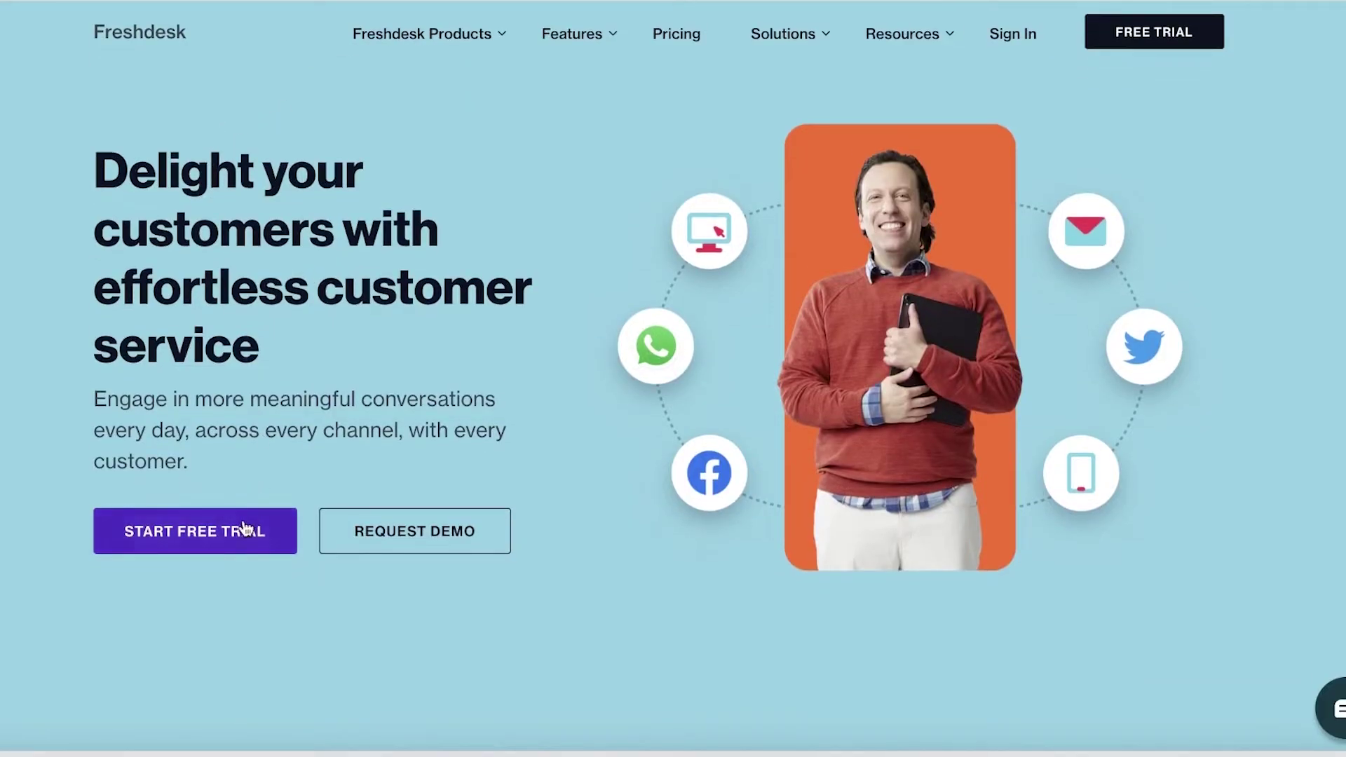
Step: Sign up for the Freshdesk free trial with a Google account and get started with the new account
{"action": "left_click", "coordinate": [245, 529]}
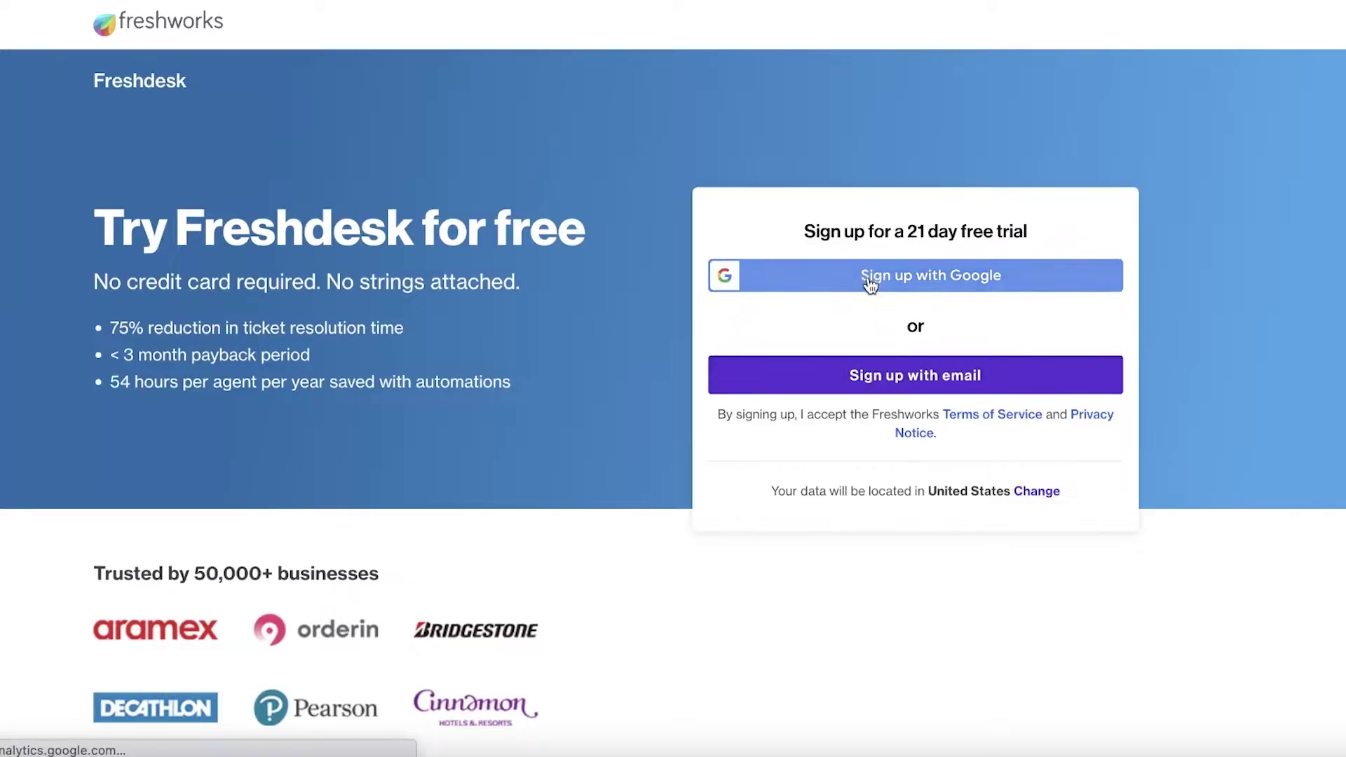
{"action": "left_click", "coordinate": [869, 277]}
{"action": "left_click", "coordinate": [642, 343]}
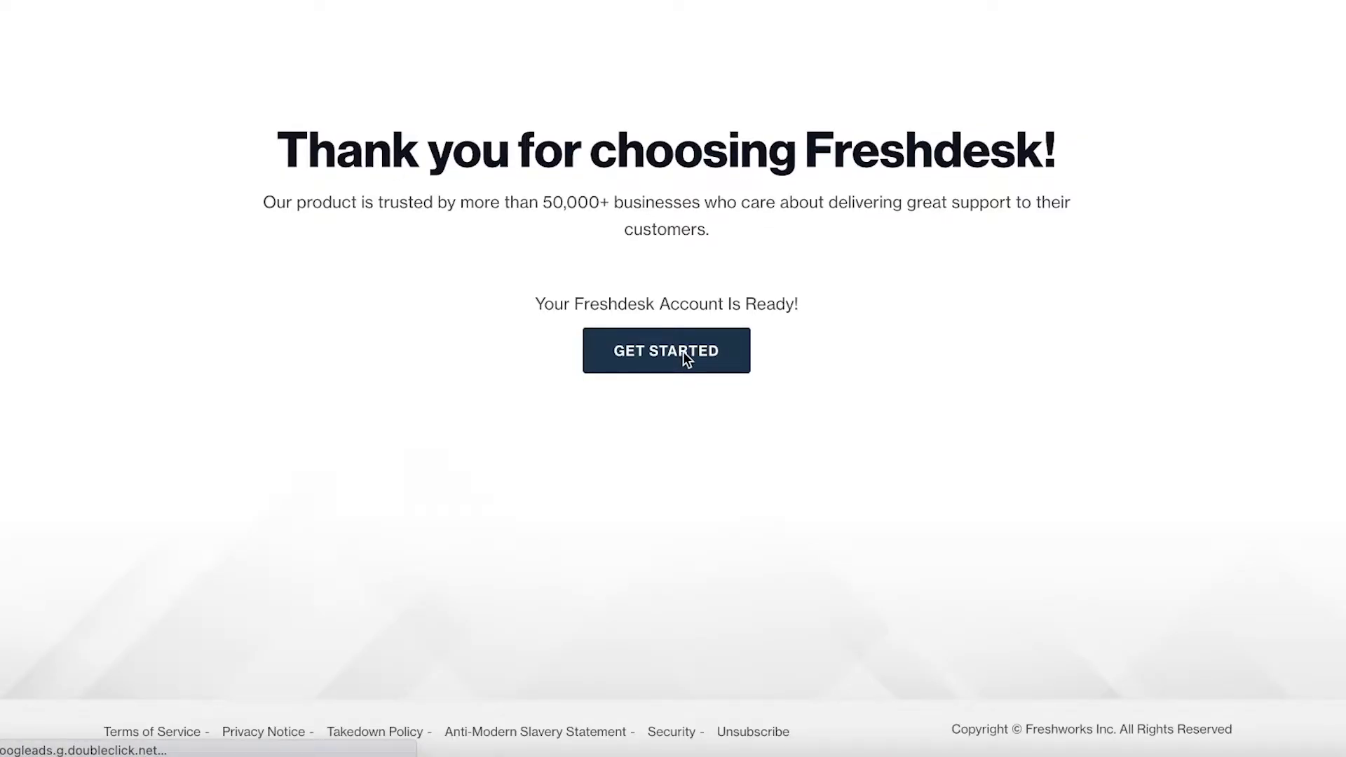
{"action": "left_click", "coordinate": [682, 352]}
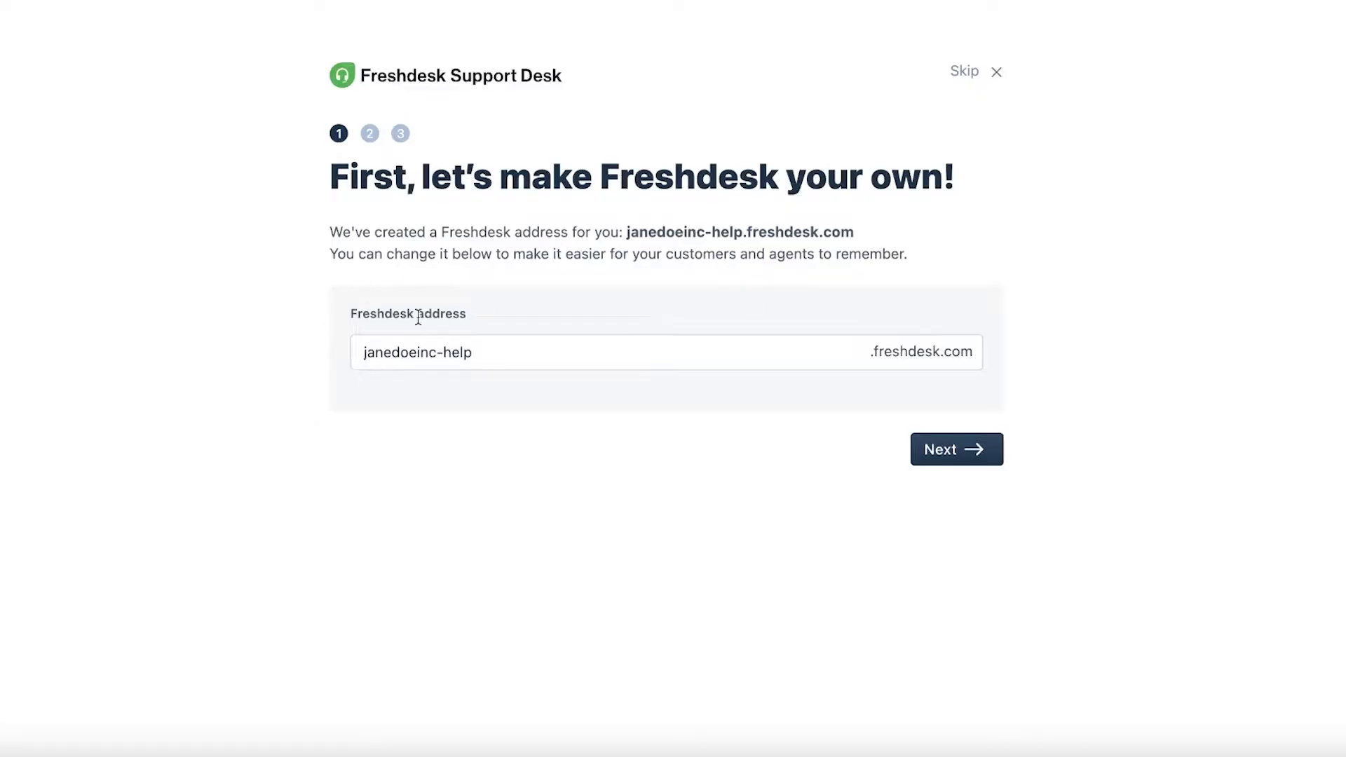
Step: Accept the suggested Freshdesk address and postpone inviting the team
{"action": "left_click_drag", "start_coordinate": [429, 349], "coordinate": [610, 348]}
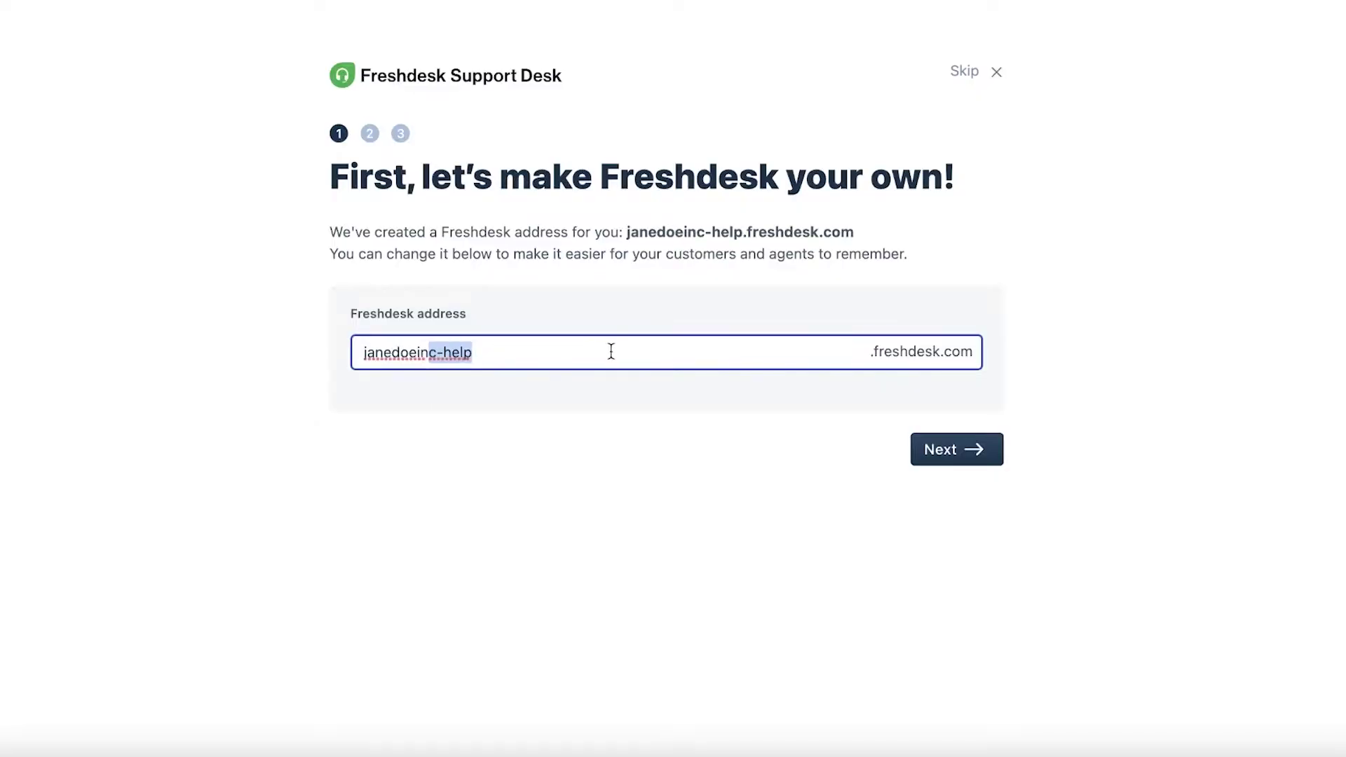
{"action": "left_click", "coordinate": [658, 348]}
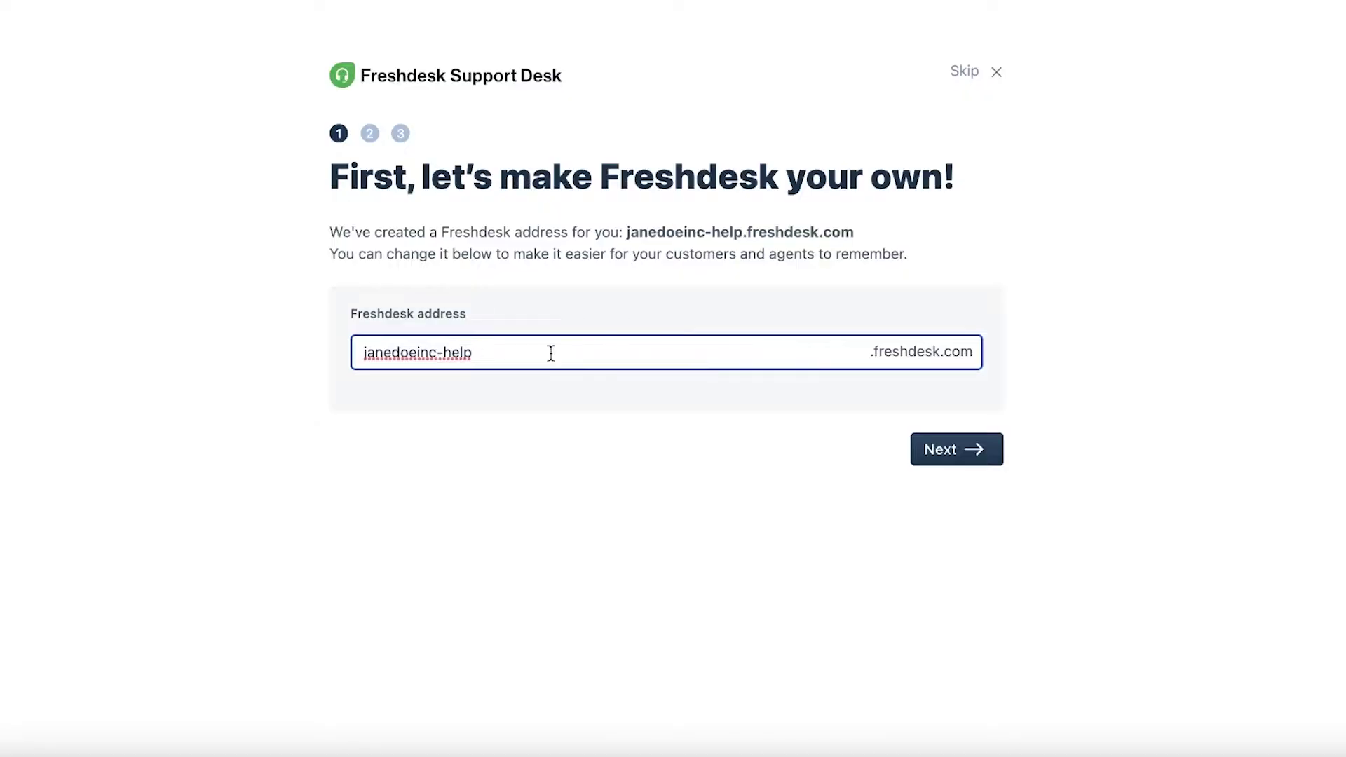
{"action": "left_click", "coordinate": [972, 457]}
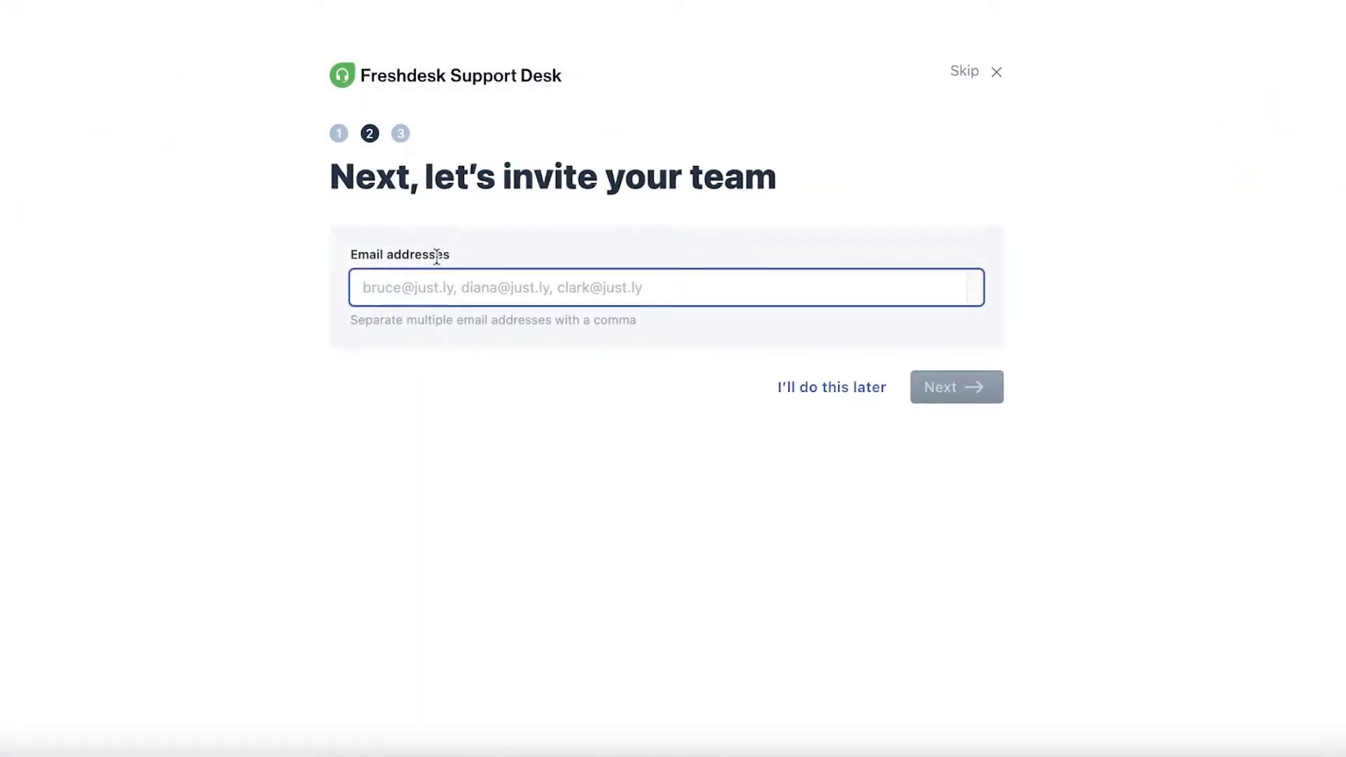
{"action": "left_click", "coordinate": [849, 388]}
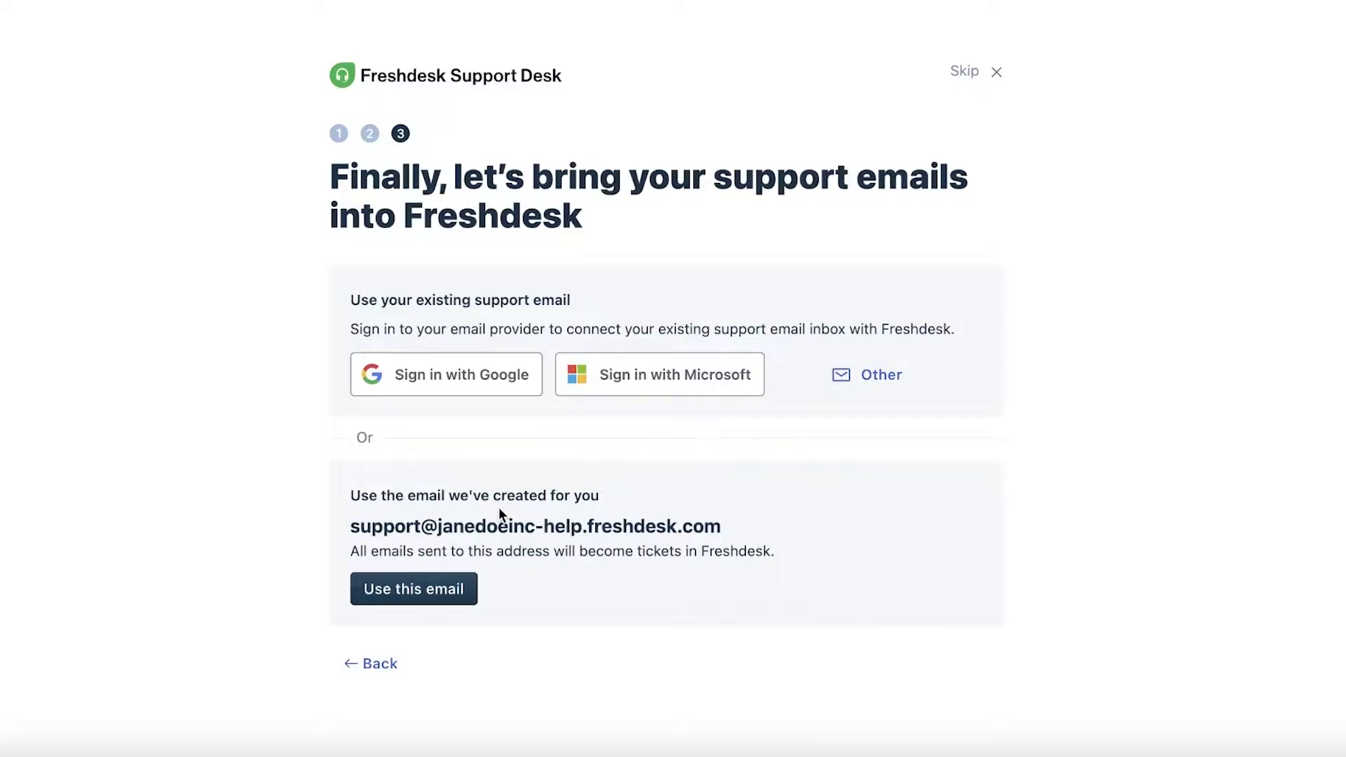
Step: Use the support email created by Freshdesk and start using the help desk
{"action": "left_click", "coordinate": [460, 588]}
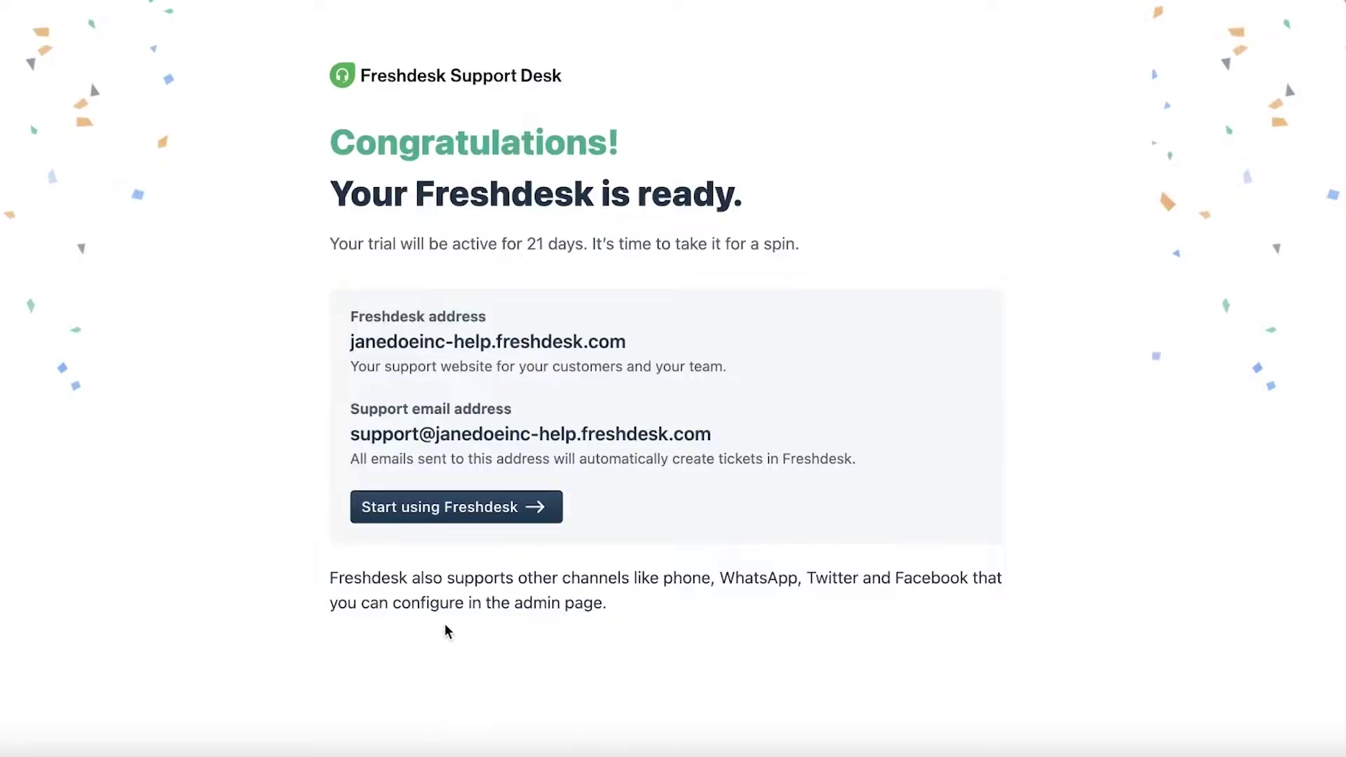
{"action": "left_click", "coordinate": [486, 516]}
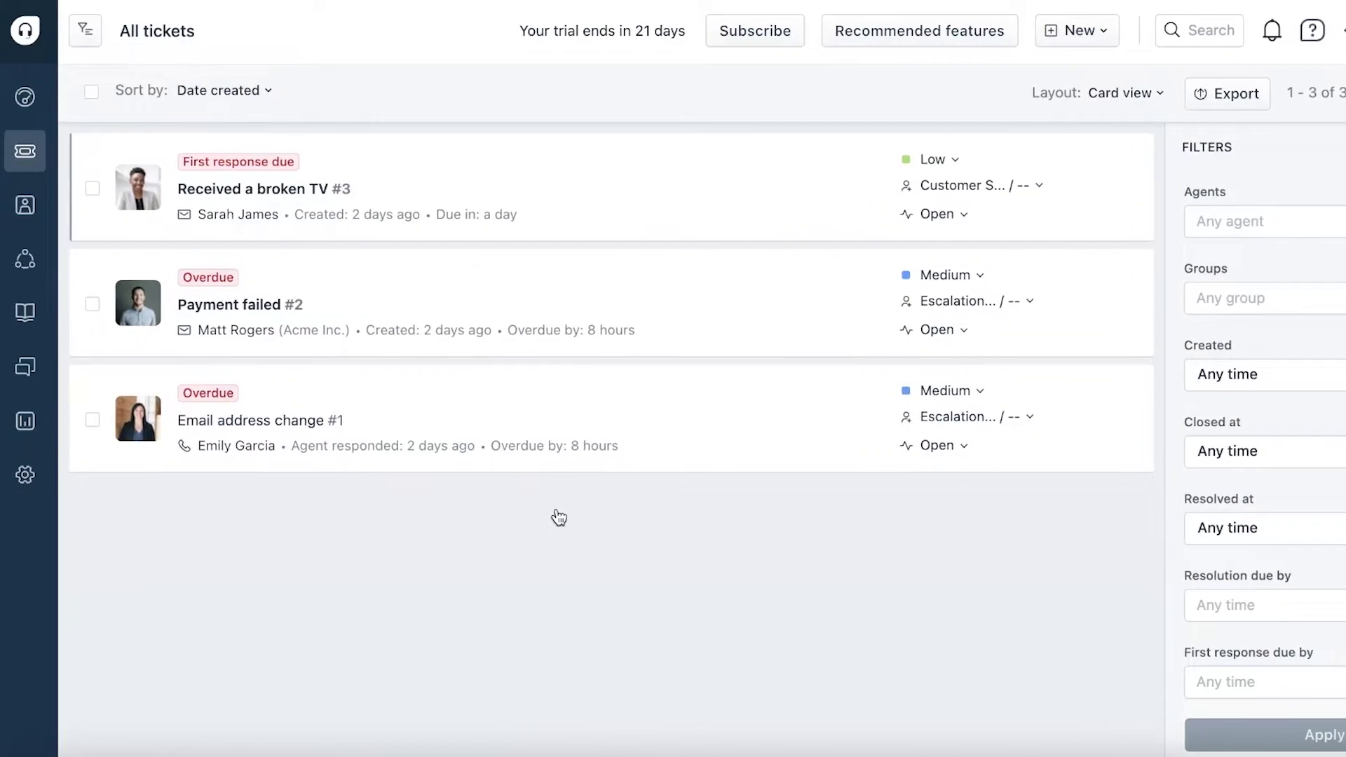
{"action": "left_click", "coordinate": [920, 120]}
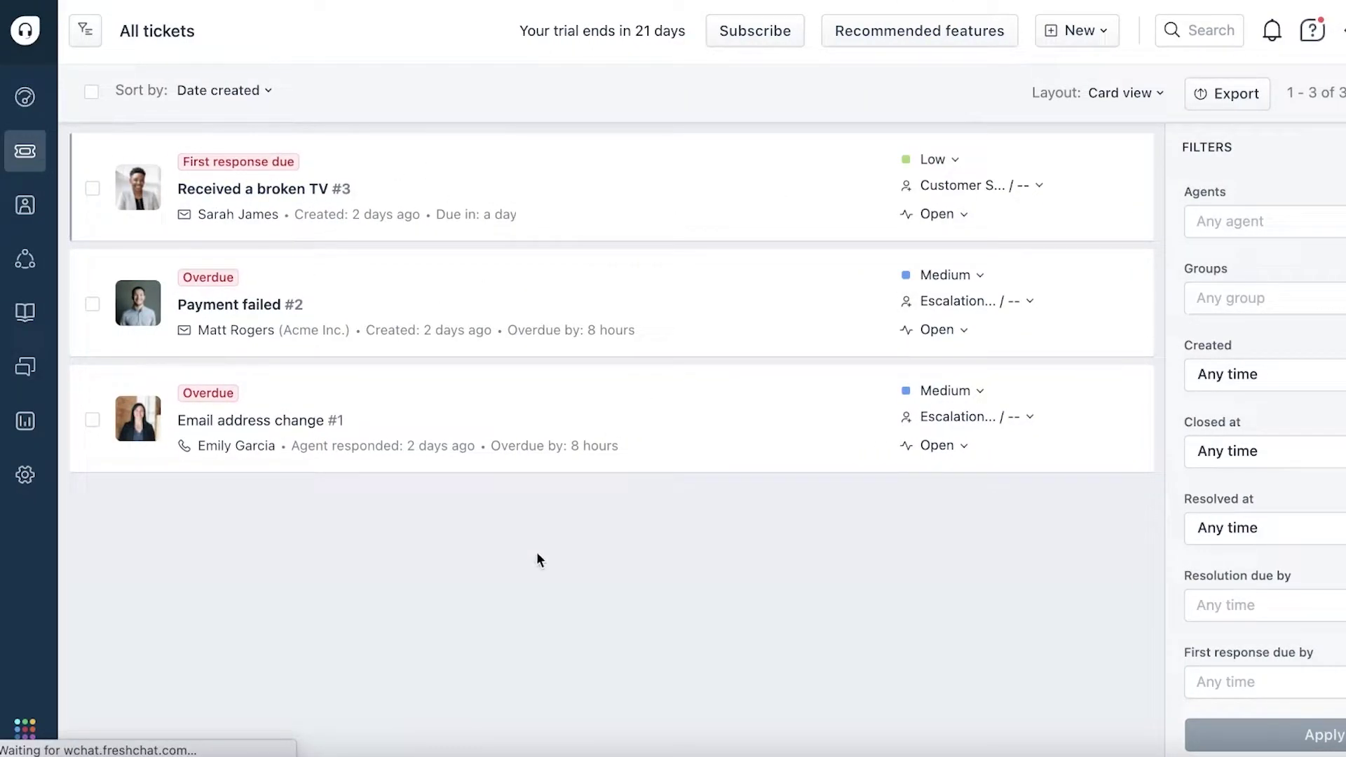
Step: Open the dashboard and dismiss the sample version to show real data
{"action": "left_click", "coordinate": [24, 97]}
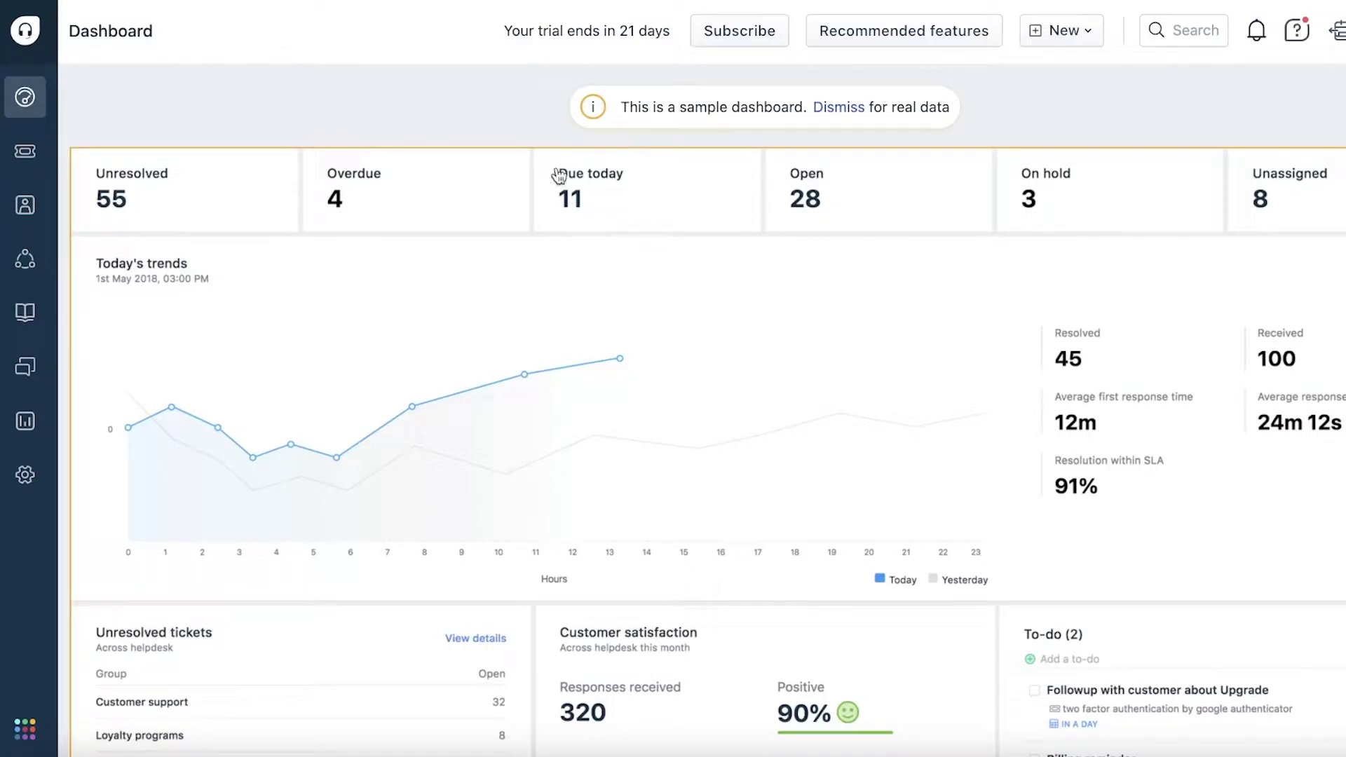
{"action": "scroll", "coordinate": [835, 231], "scroll_direction": "down", "scroll_amount": 2}
{"action": "scroll", "coordinate": [835, 232], "scroll_direction": "up", "scroll_amount": 2}
{"action": "left_click", "coordinate": [856, 108]}
{"action": "scroll", "coordinate": [855, 105], "scroll_direction": "down", "scroll_amount": 3}
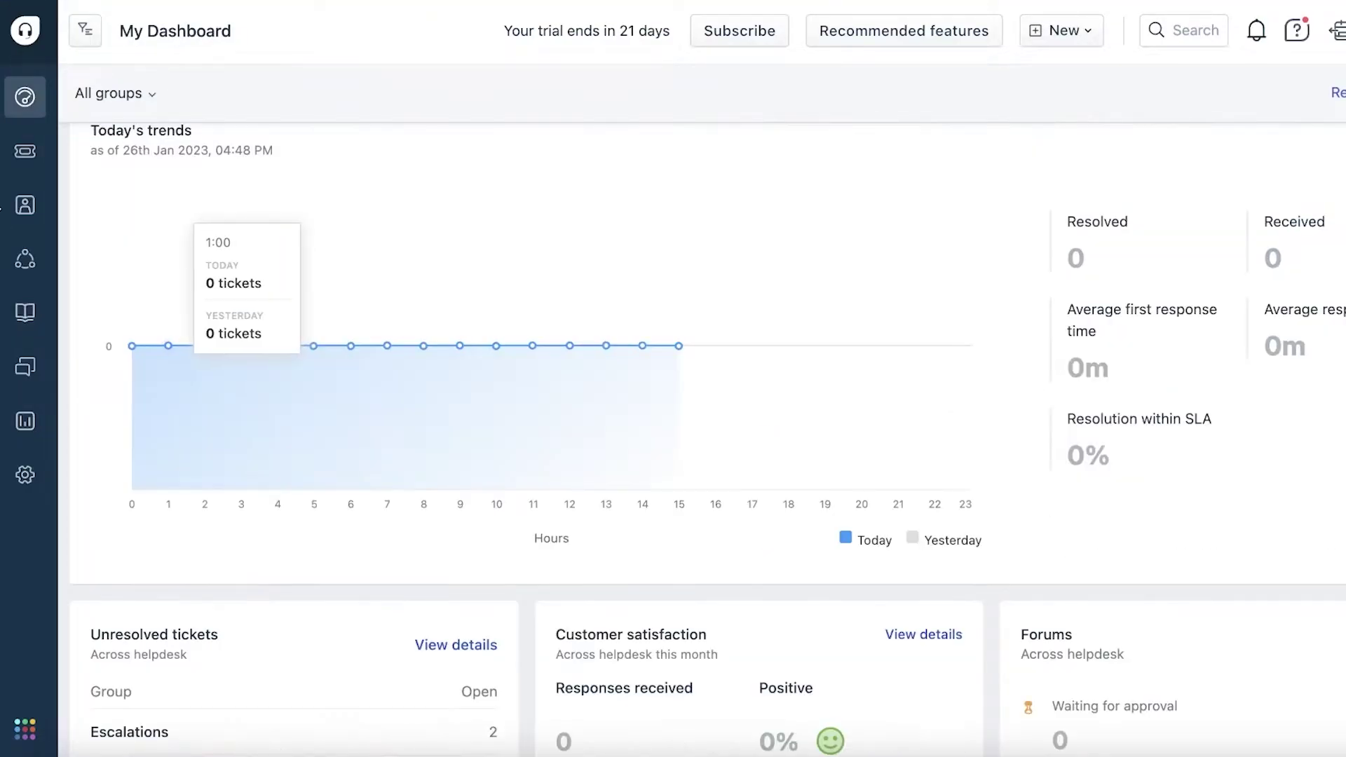
Step: Delete the three sample tickets, Received a broken TV, Payment failed and Email address change
{"action": "left_click", "coordinate": [16, 170]}
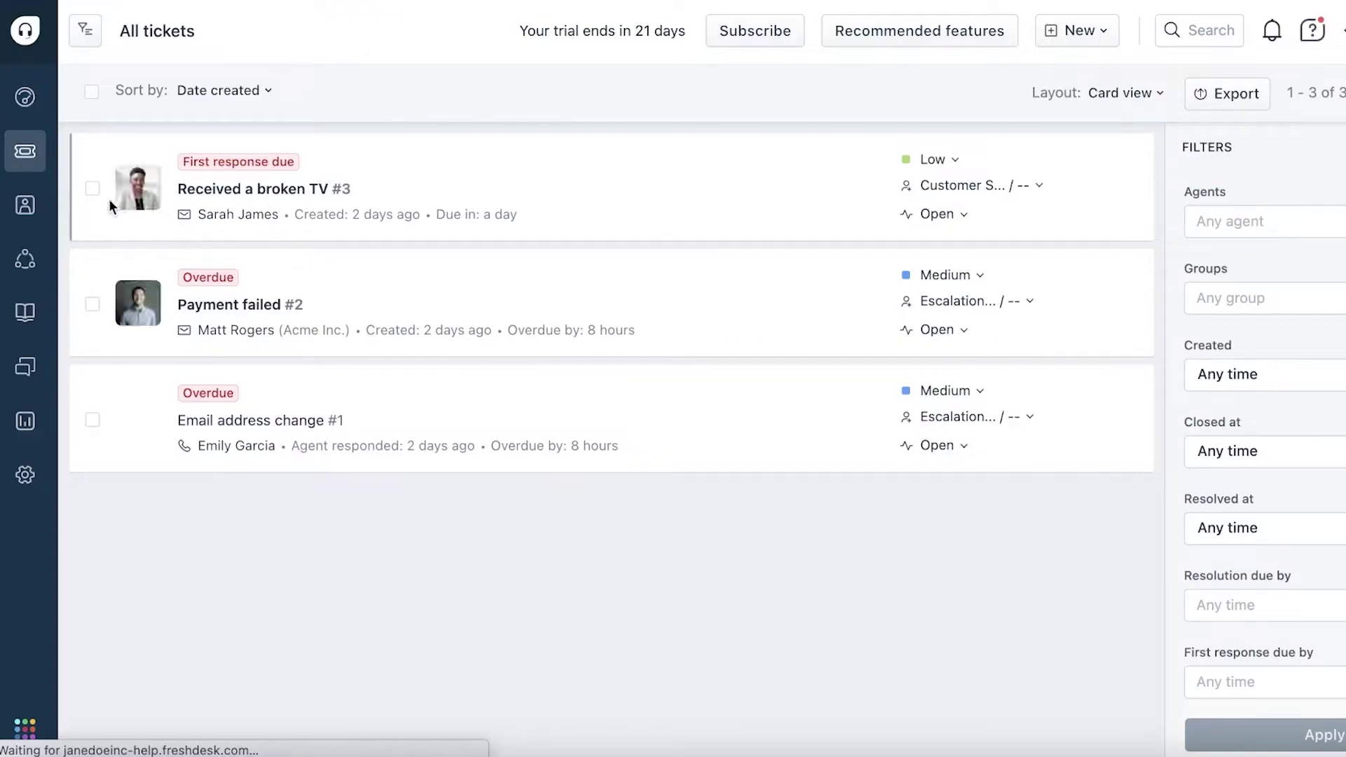
{"action": "left_click", "coordinate": [91, 189]}
{"action": "left_click", "coordinate": [92, 303]}
{"action": "left_click", "coordinate": [91, 420]}
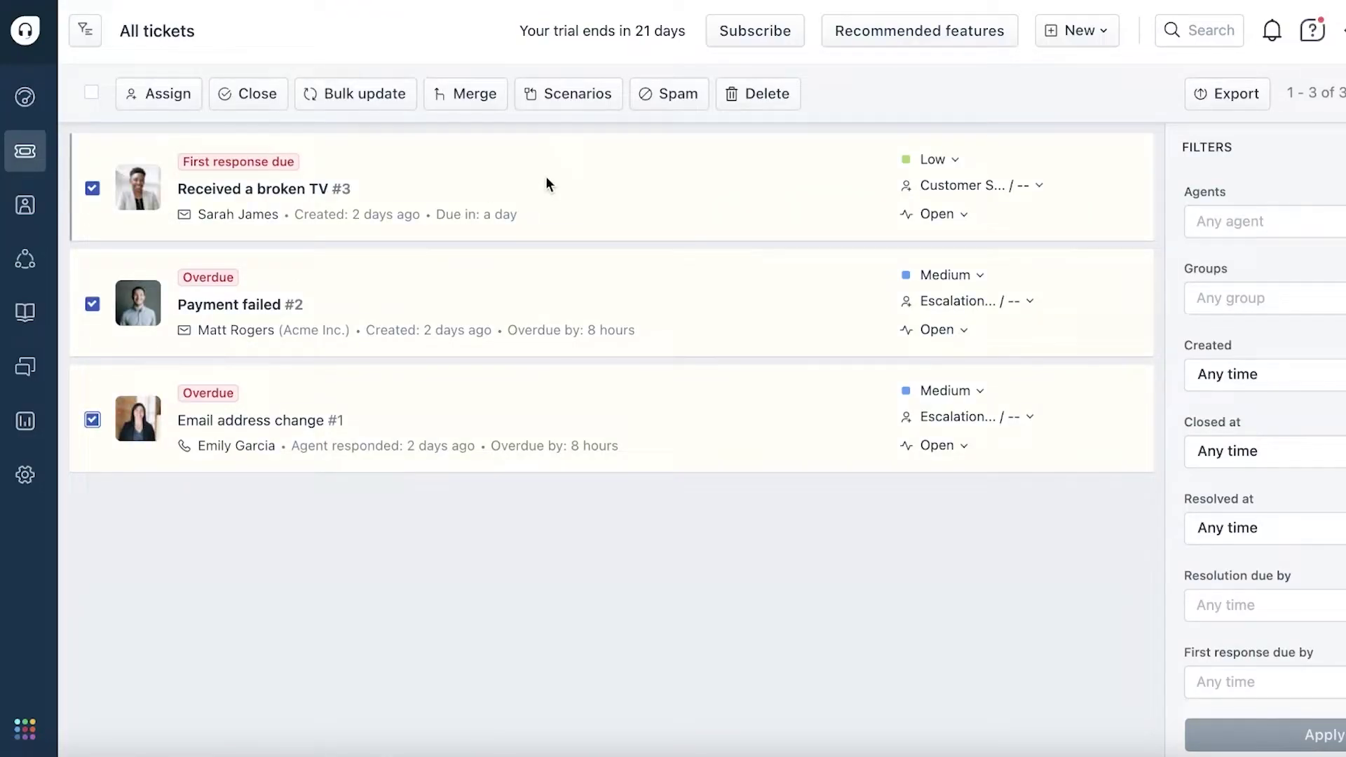
{"action": "left_click", "coordinate": [745, 101]}
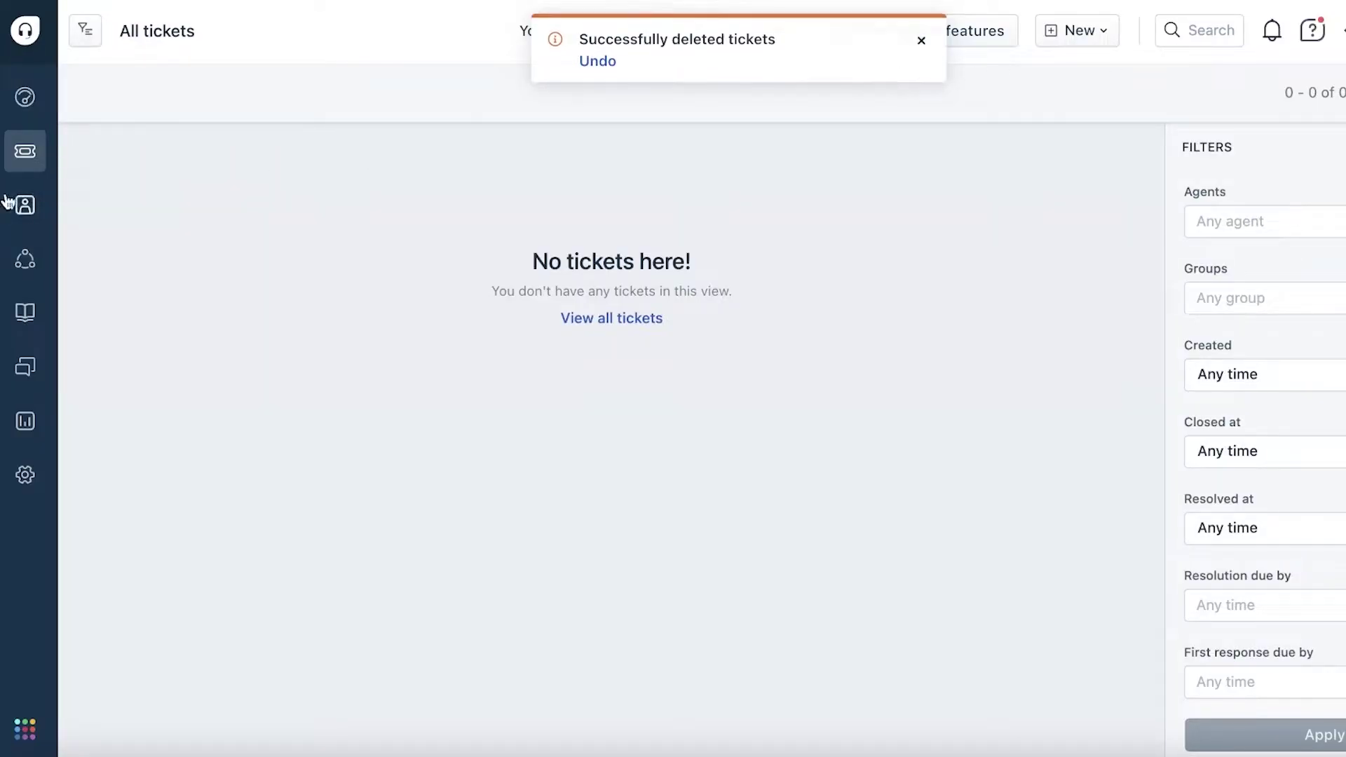
Step: Delete all sample contacts from the help desk and close the resulting notifications
{"action": "left_click", "coordinate": [26, 210]}
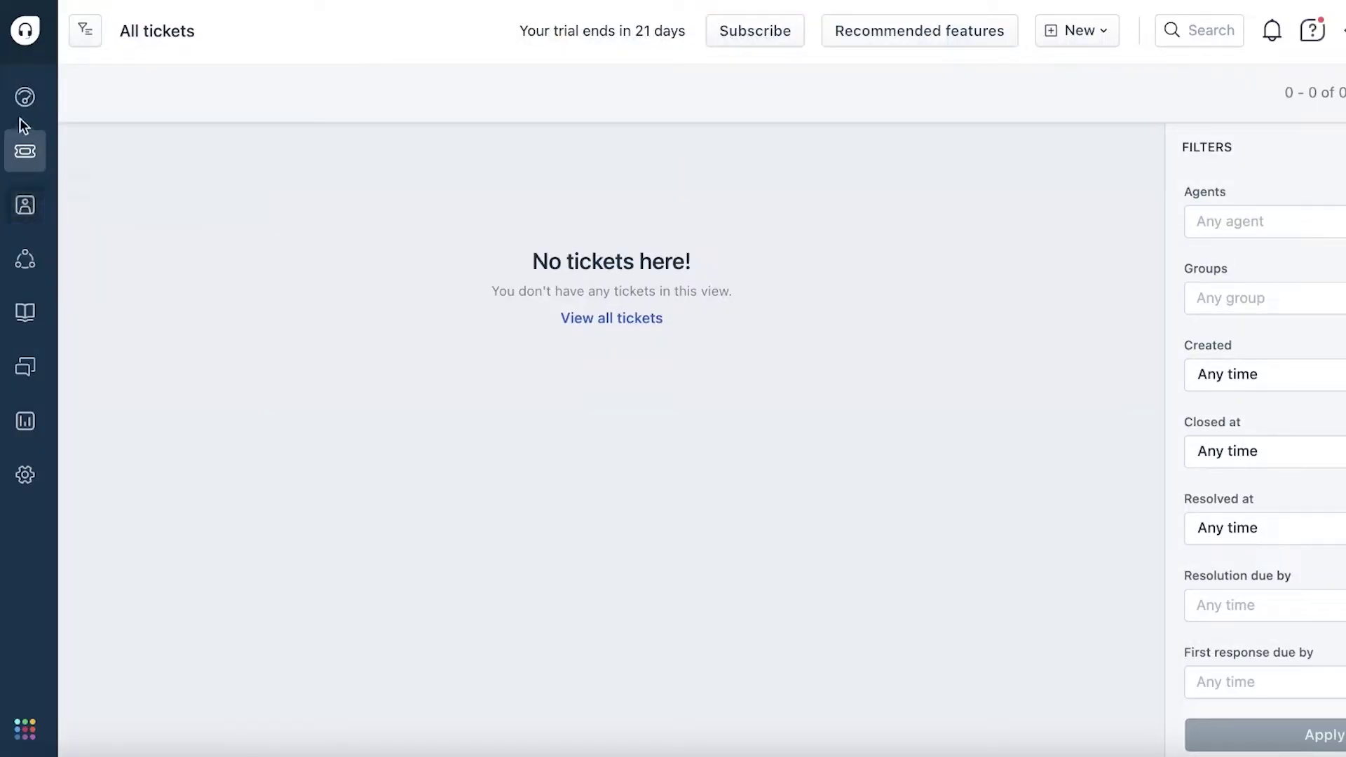
{"action": "left_click", "coordinate": [103, 93]}
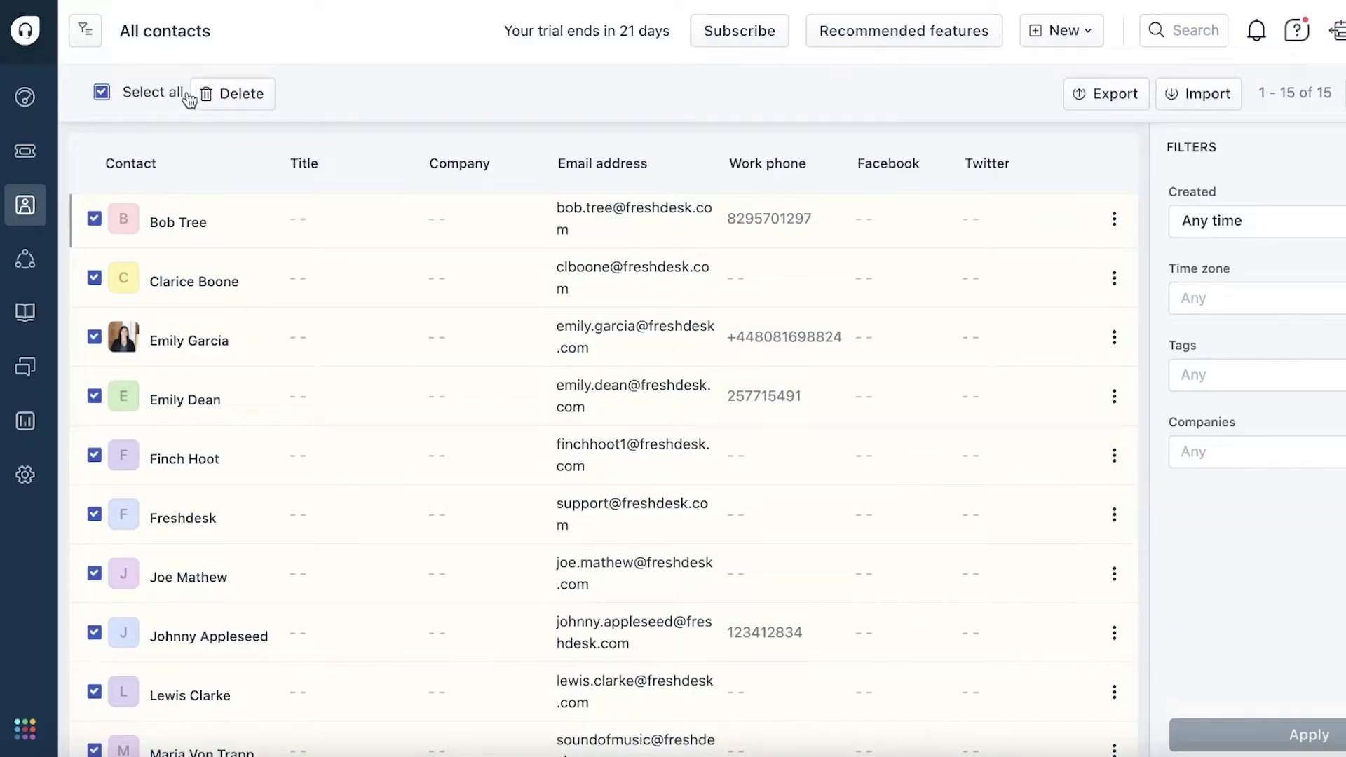
{"action": "key", "text": "space"}
{"action": "left_click", "coordinate": [101, 92]}
{"action": "left_click", "coordinate": [226, 98]}
{"action": "left_click", "coordinate": [953, 168]}
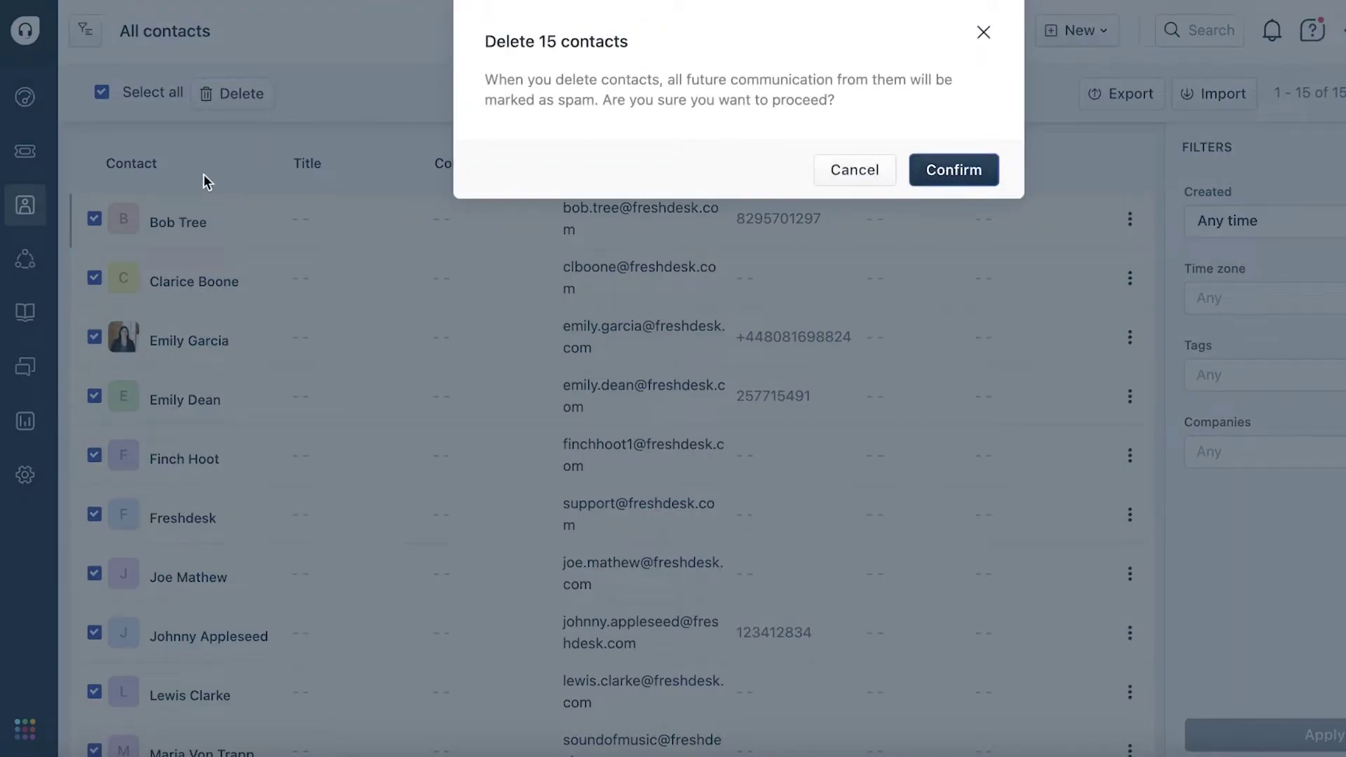
{"action": "left_click", "coordinate": [24, 96]}
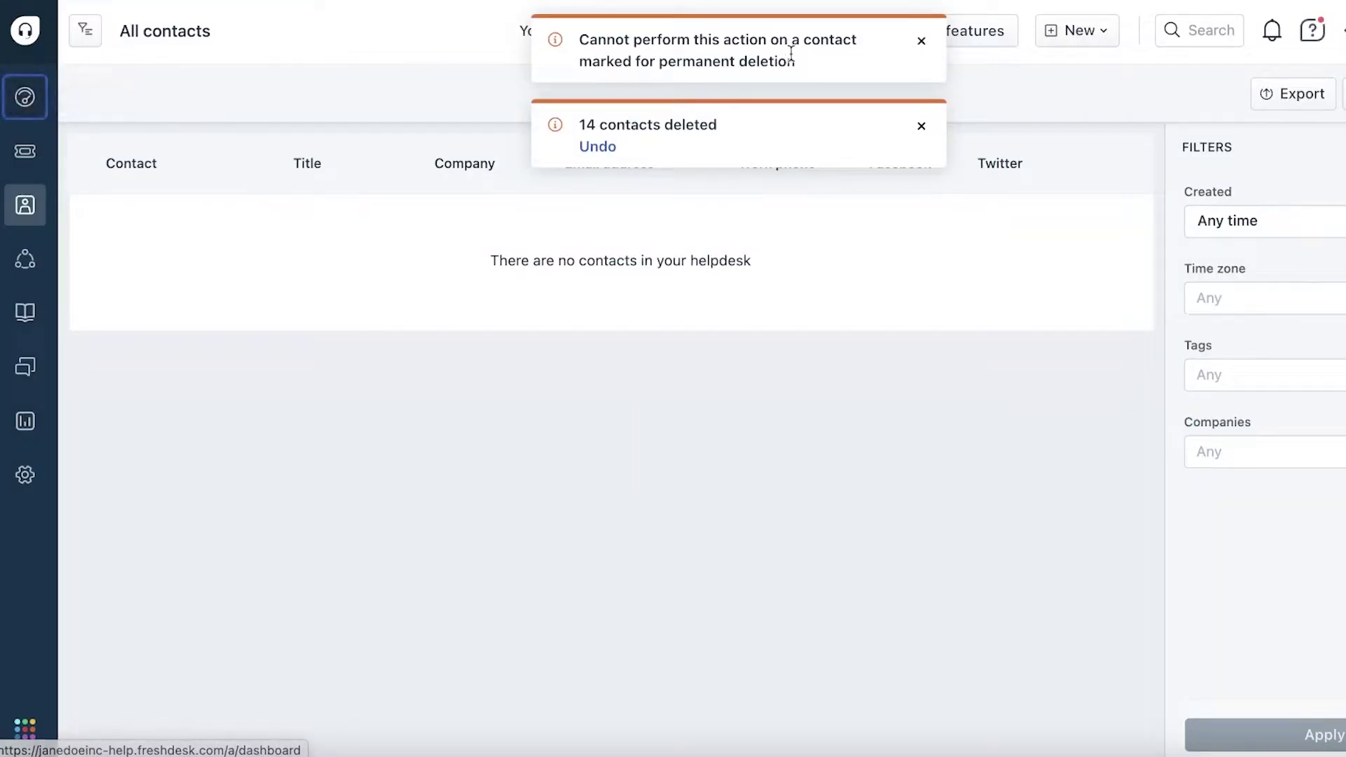
{"action": "left_click", "coordinate": [922, 42]}
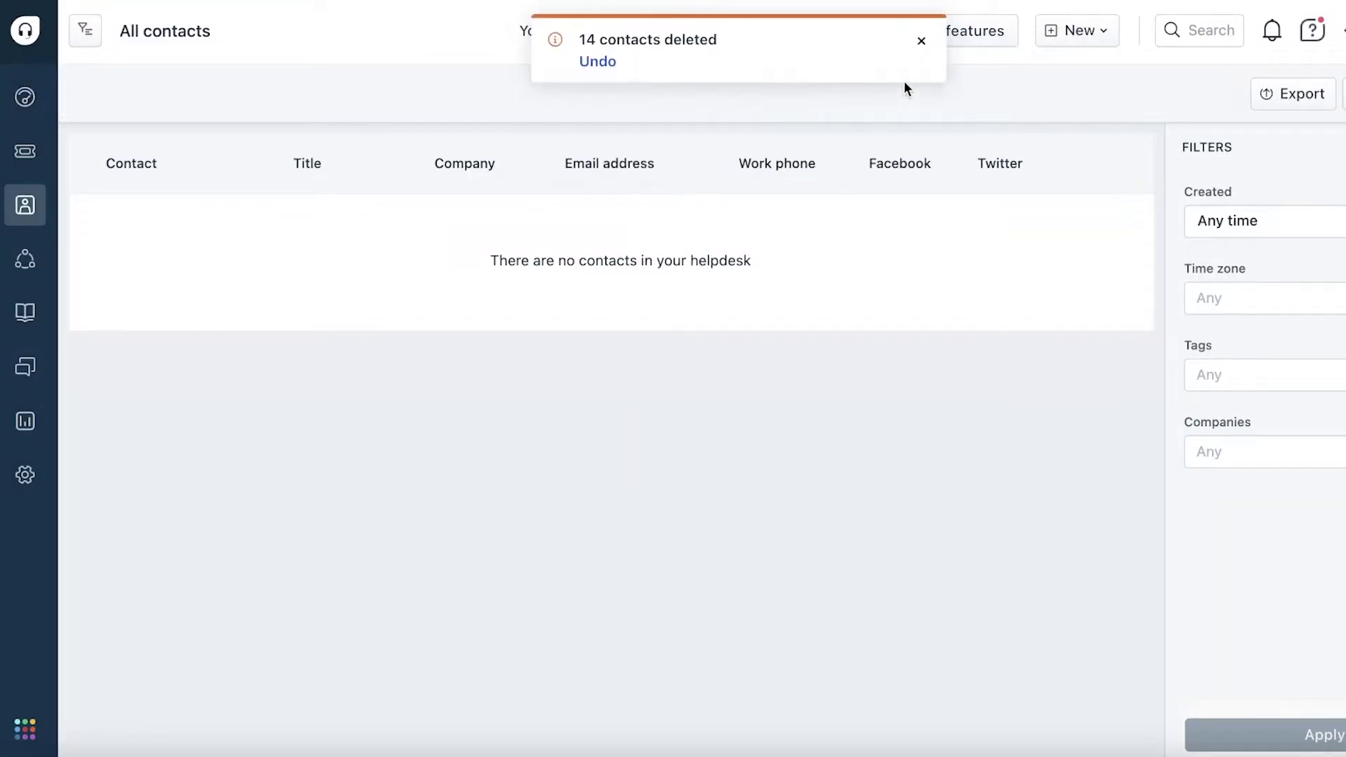
{"action": "left_click", "coordinate": [921, 42]}
Step: Return to the dashboard and copy the help desk's domain, without protocol or path, from the page address
{"action": "left_click", "coordinate": [31, 99]}
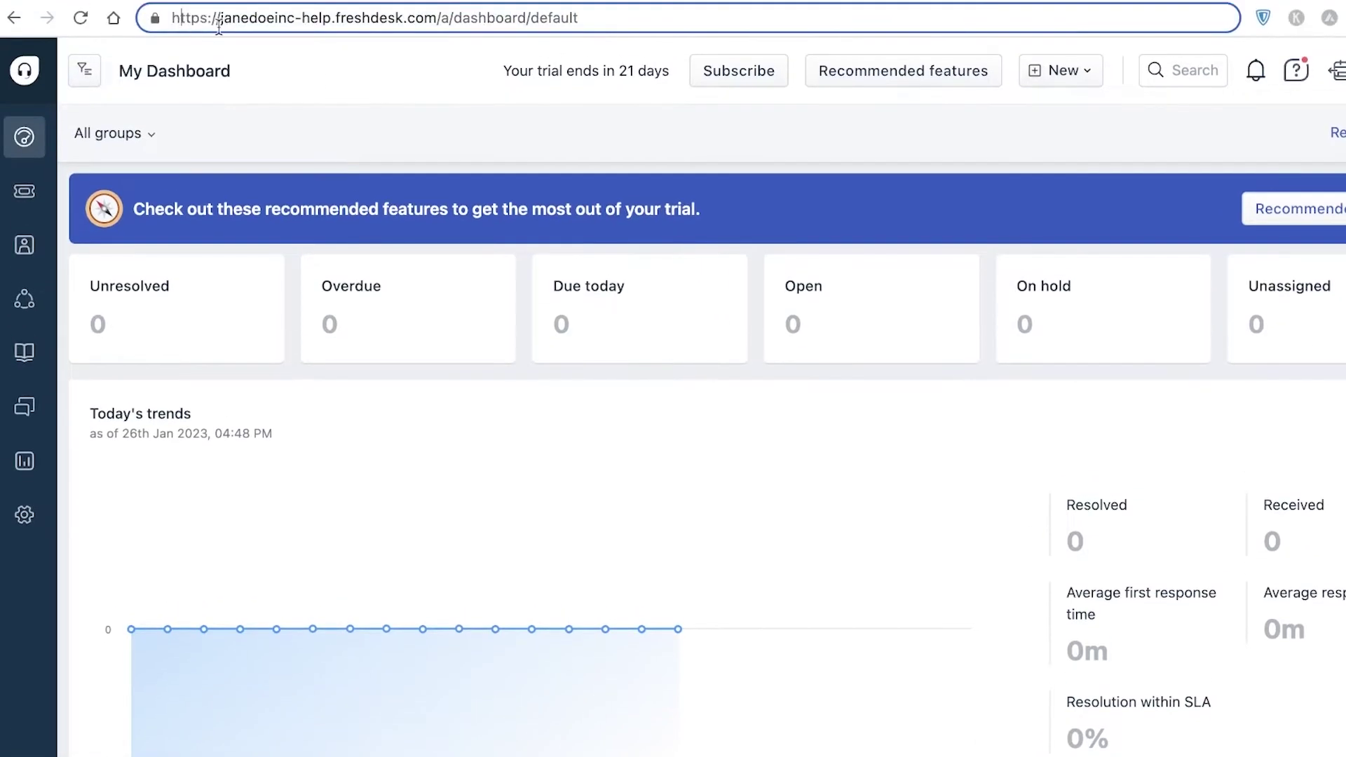
{"action": "left_click_drag", "start_coordinate": [218, 18], "coordinate": [435, 21]}
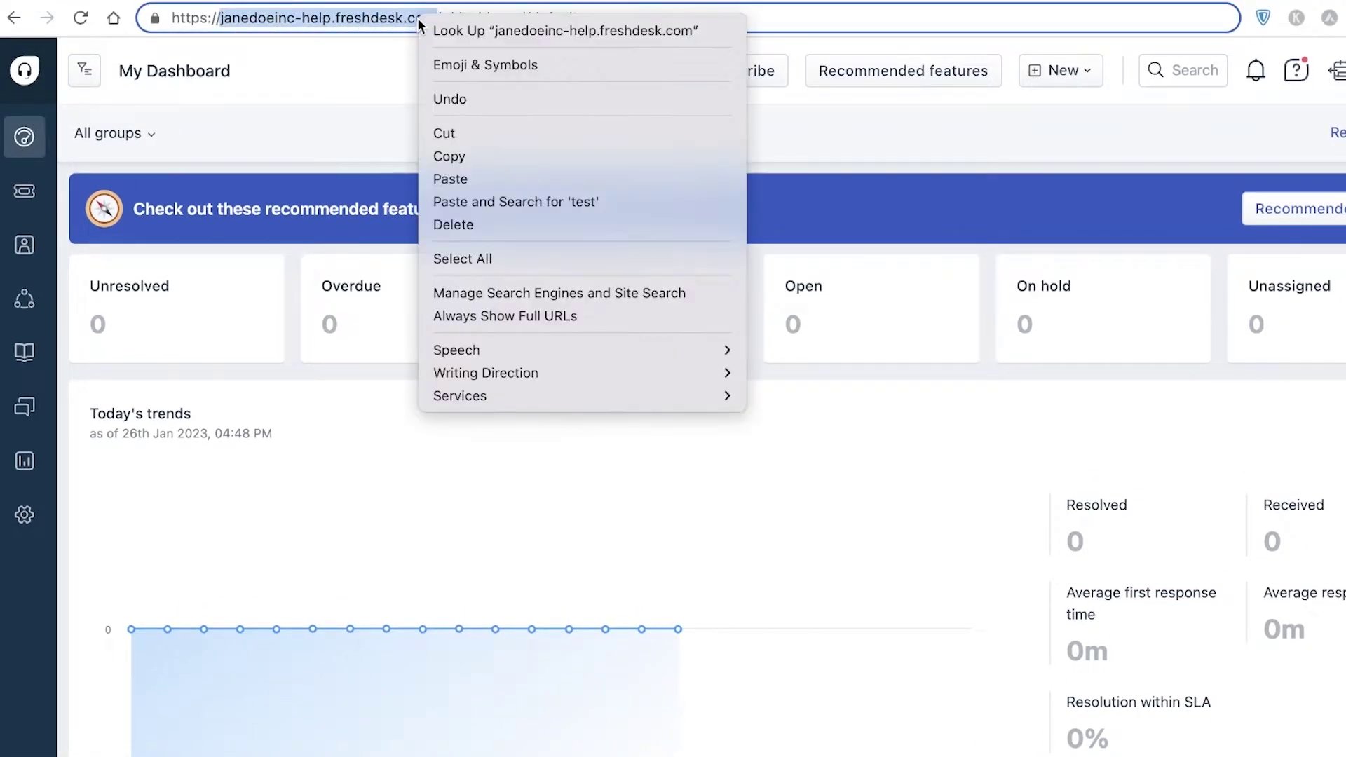
{"action": "right_click", "coordinate": [423, 19]}
{"action": "left_click", "coordinate": [449, 156]}
Step: Go to the copied help desk domain in a new incognito window to see the customer portal
{"action": "left_click", "coordinate": [1342, 17]}
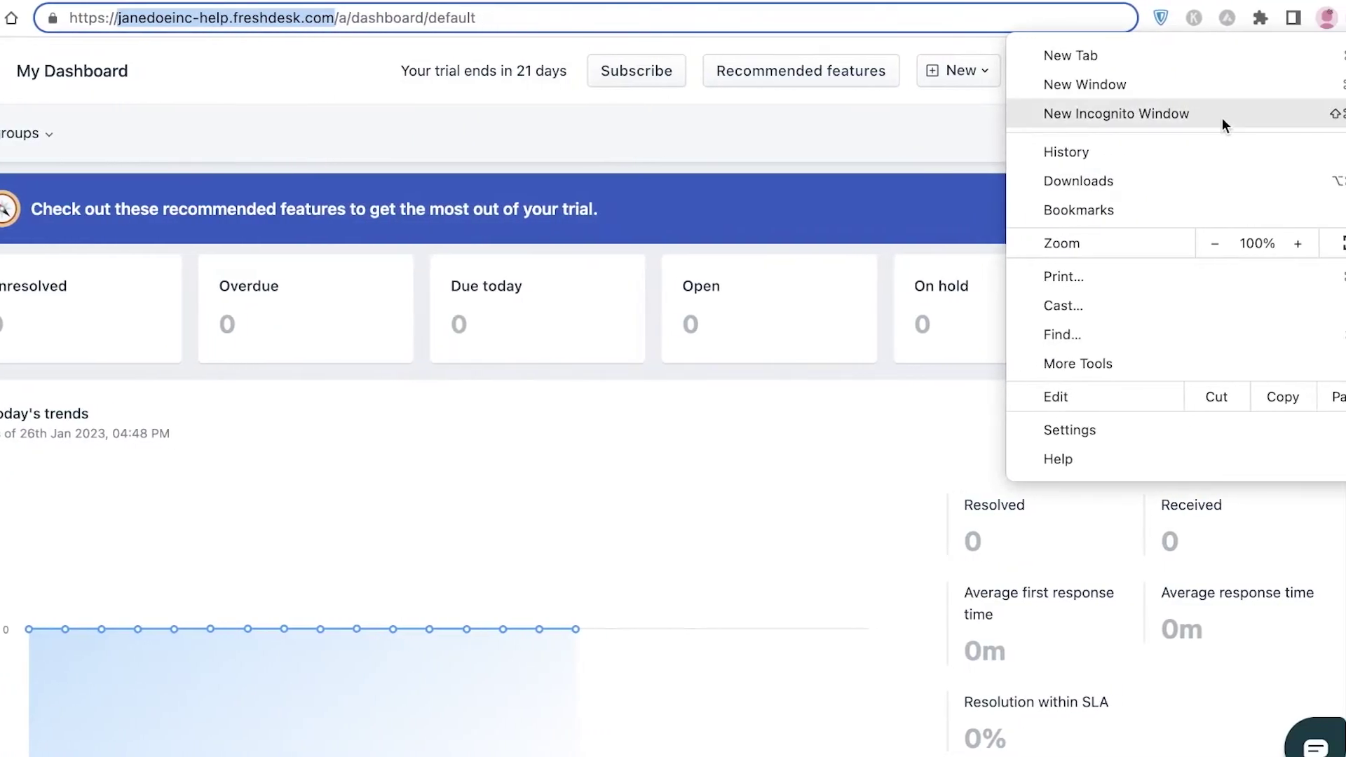
{"action": "left_click", "coordinate": [1306, 114]}
{"action": "right_click", "coordinate": [643, 13]}
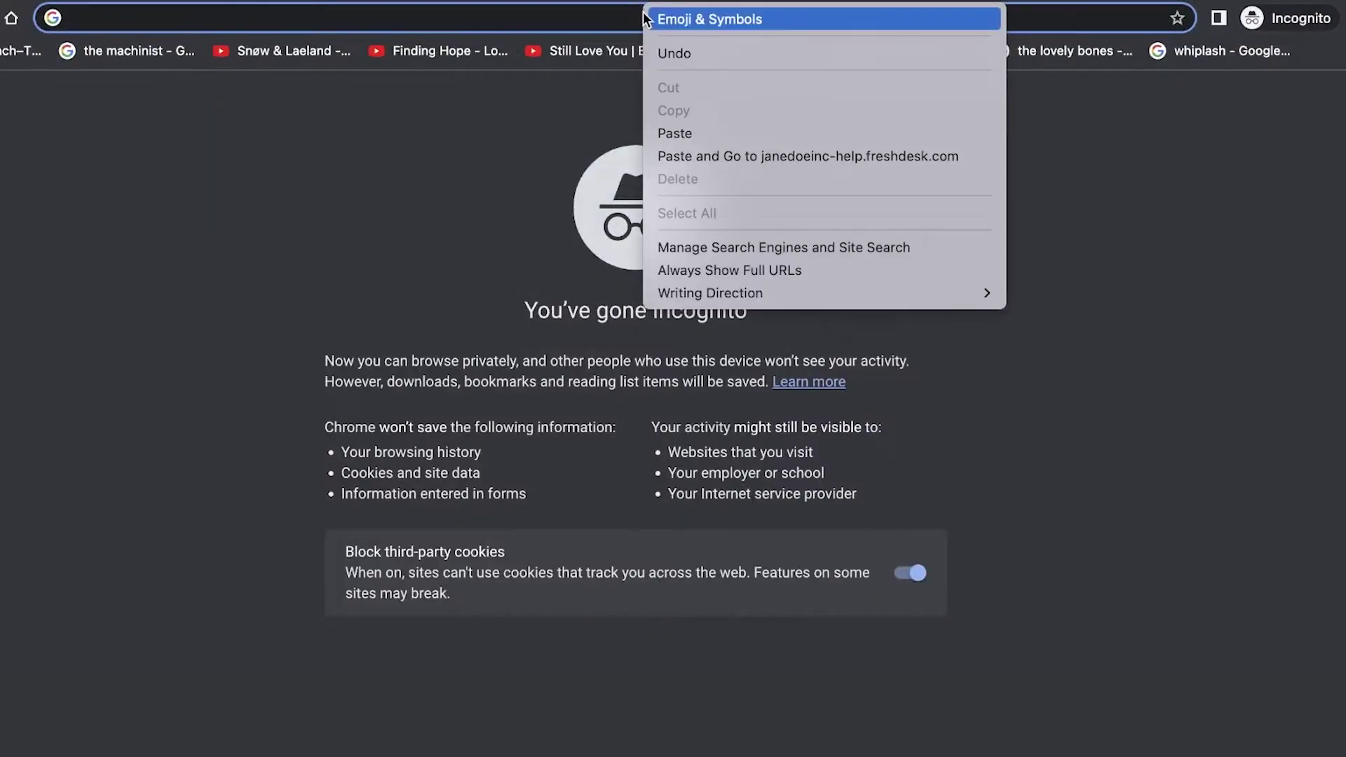
{"action": "left_click", "coordinate": [696, 152]}
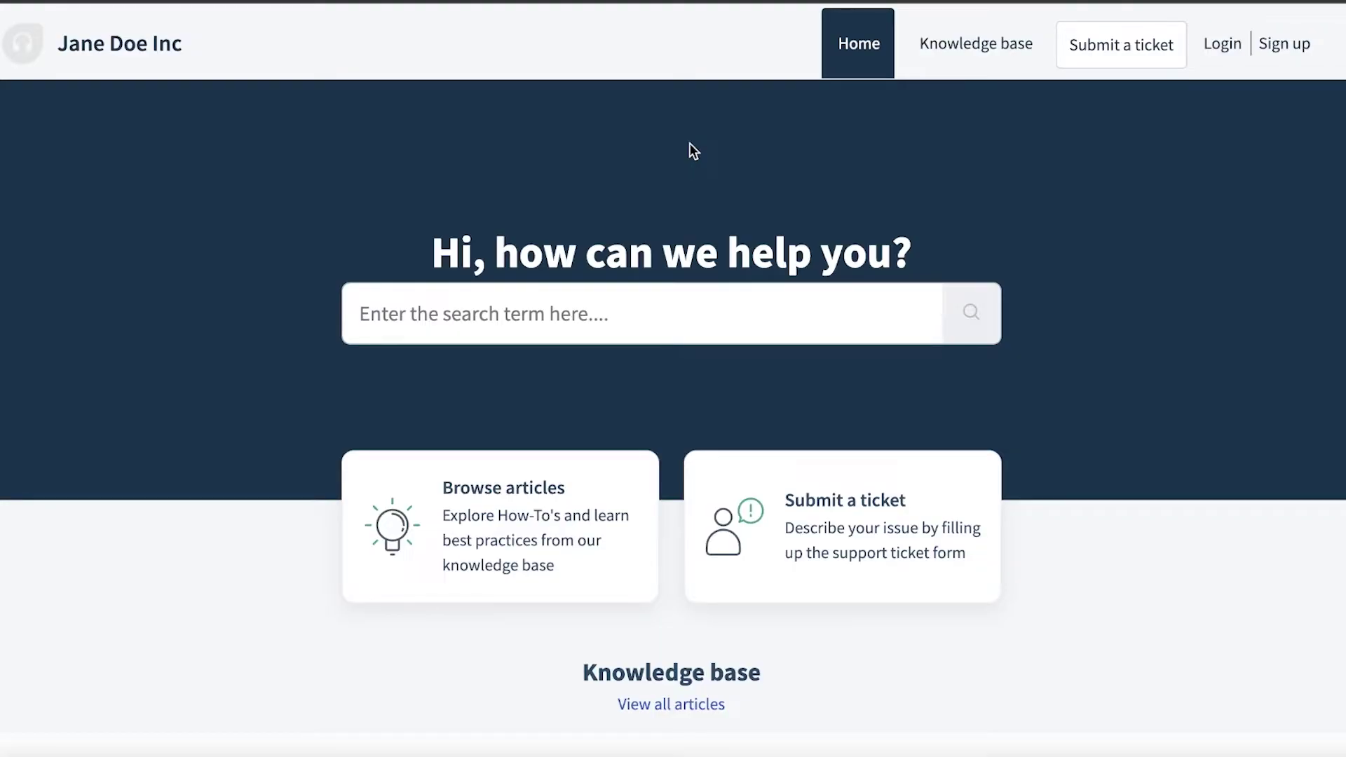
Step: Look through the customer portal's home page, knowledge base and ticket submission page
{"action": "scroll", "coordinate": [189, 426], "scroll_direction": "down", "scroll_amount": 2}
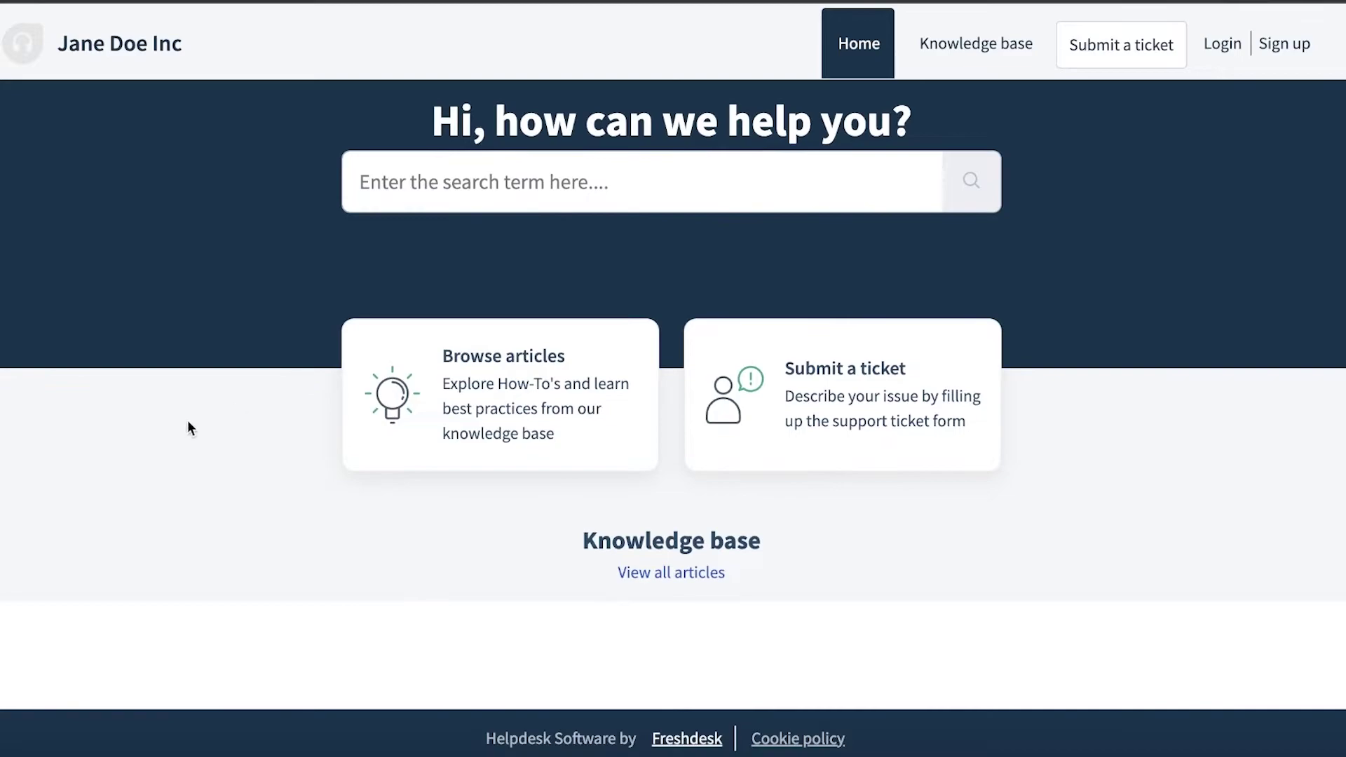
{"action": "scroll", "coordinate": [1098, 355], "scroll_direction": "up", "scroll_amount": 2}
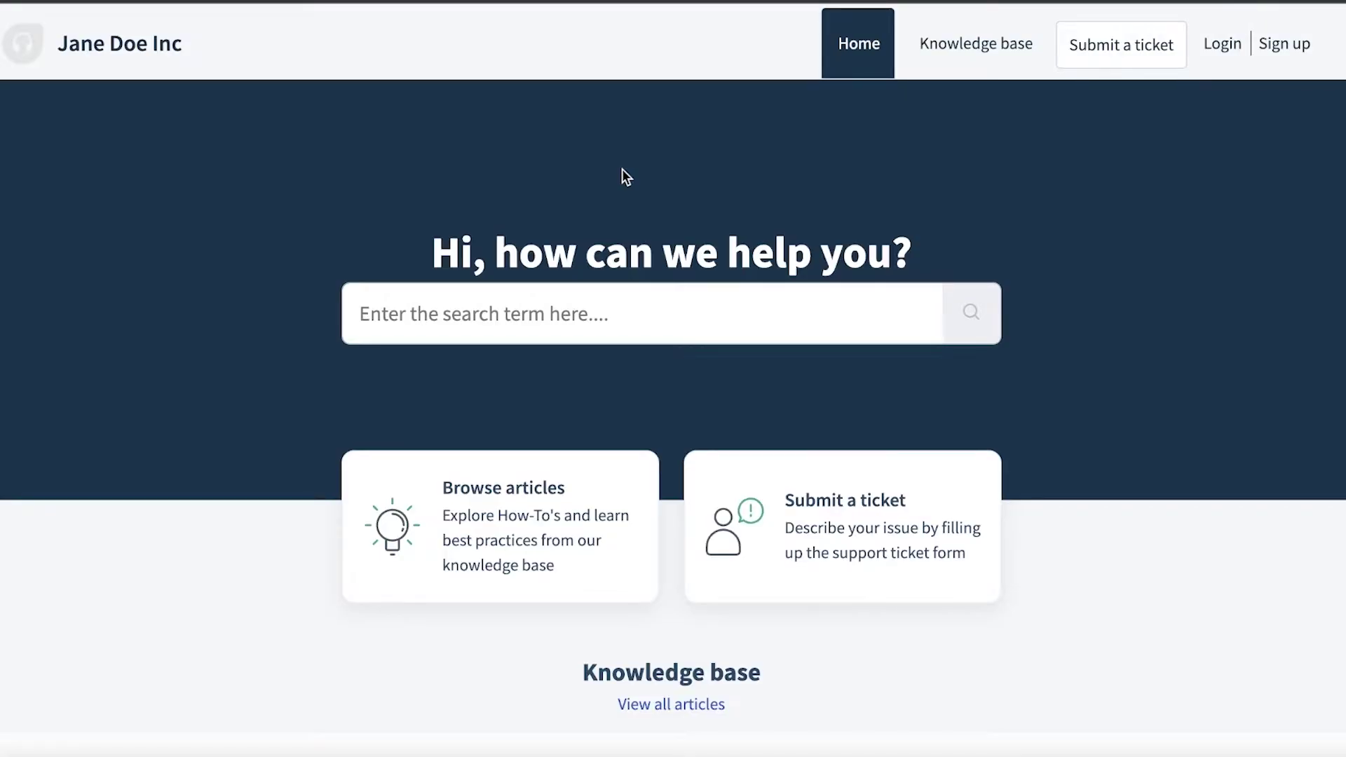
{"action": "left_click", "coordinate": [987, 62]}
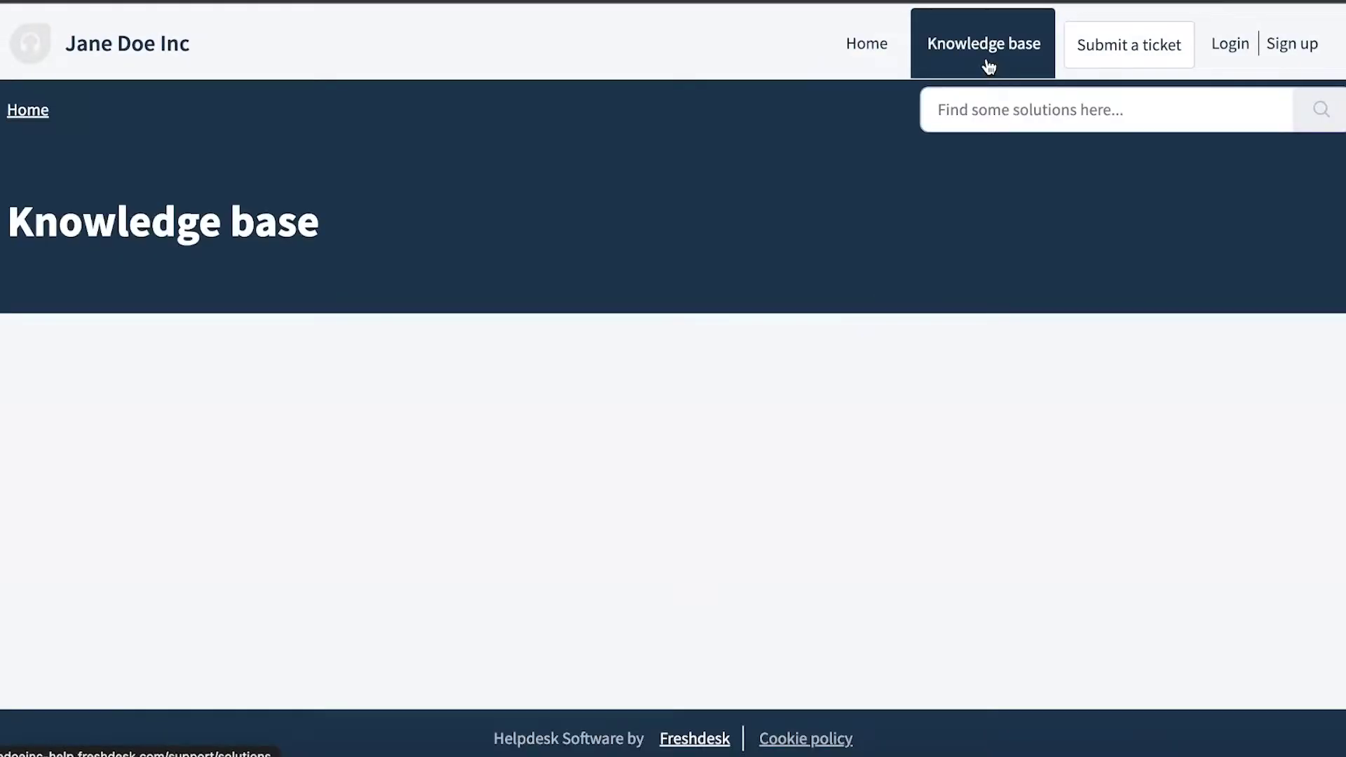
{"action": "left_click", "coordinate": [1106, 53]}
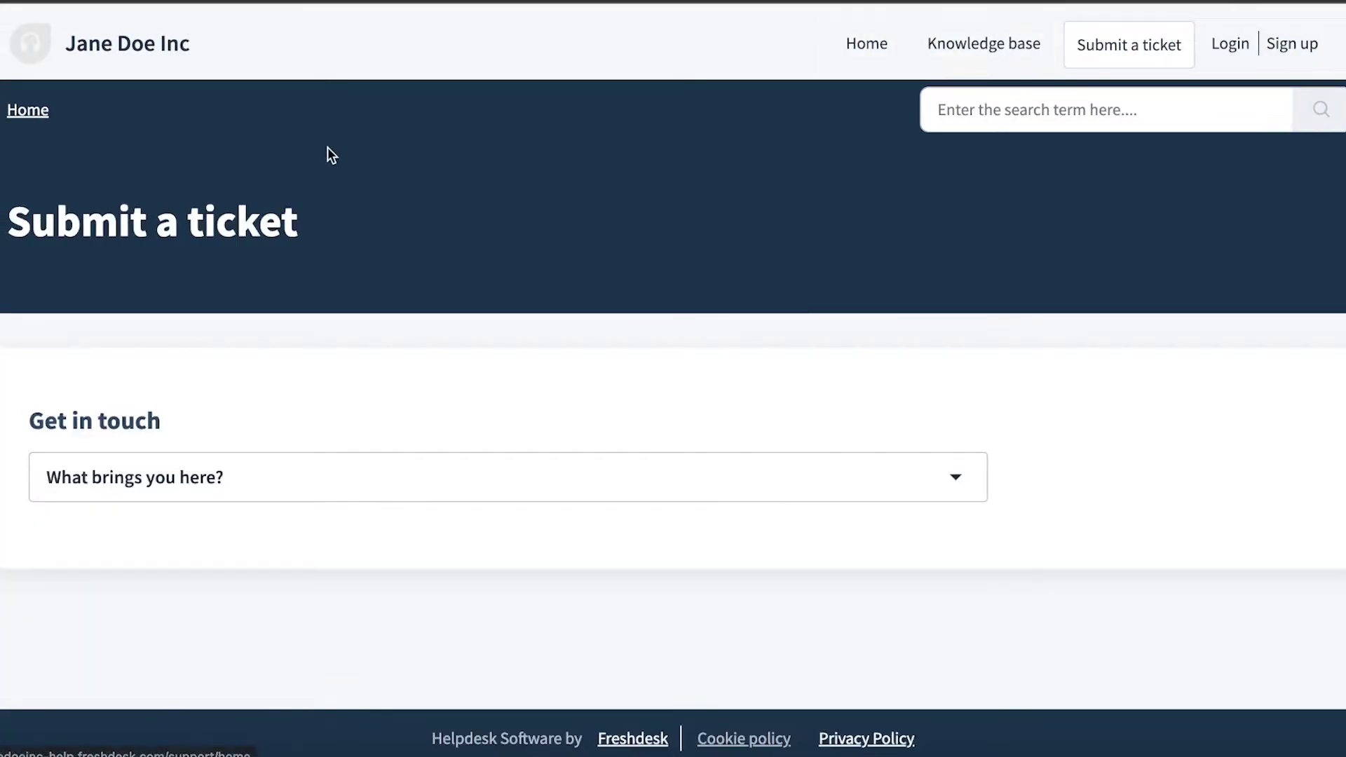
Step: Check the contact reasons offered on the portal's ticket form and view its public knowledge base
{"action": "left_click", "coordinate": [236, 486]}
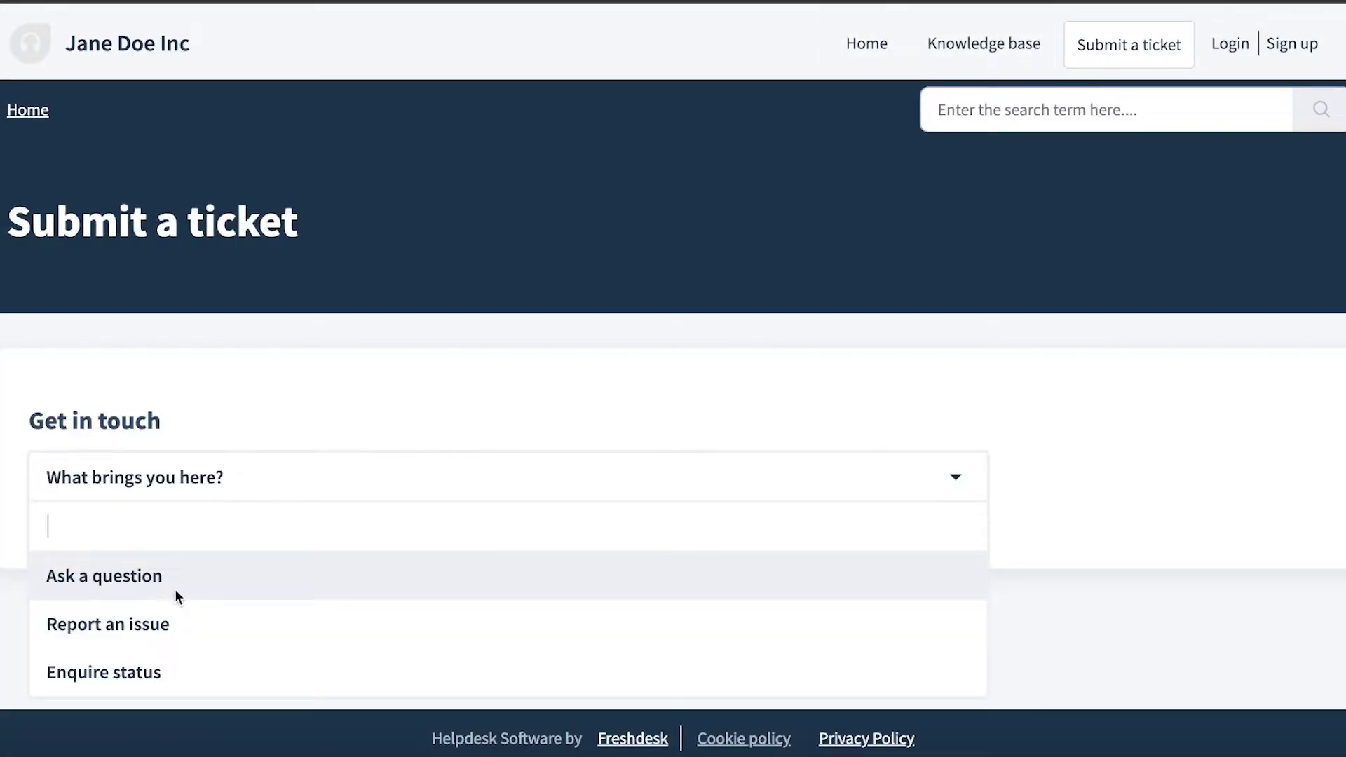
{"action": "left_click", "coordinate": [188, 475]}
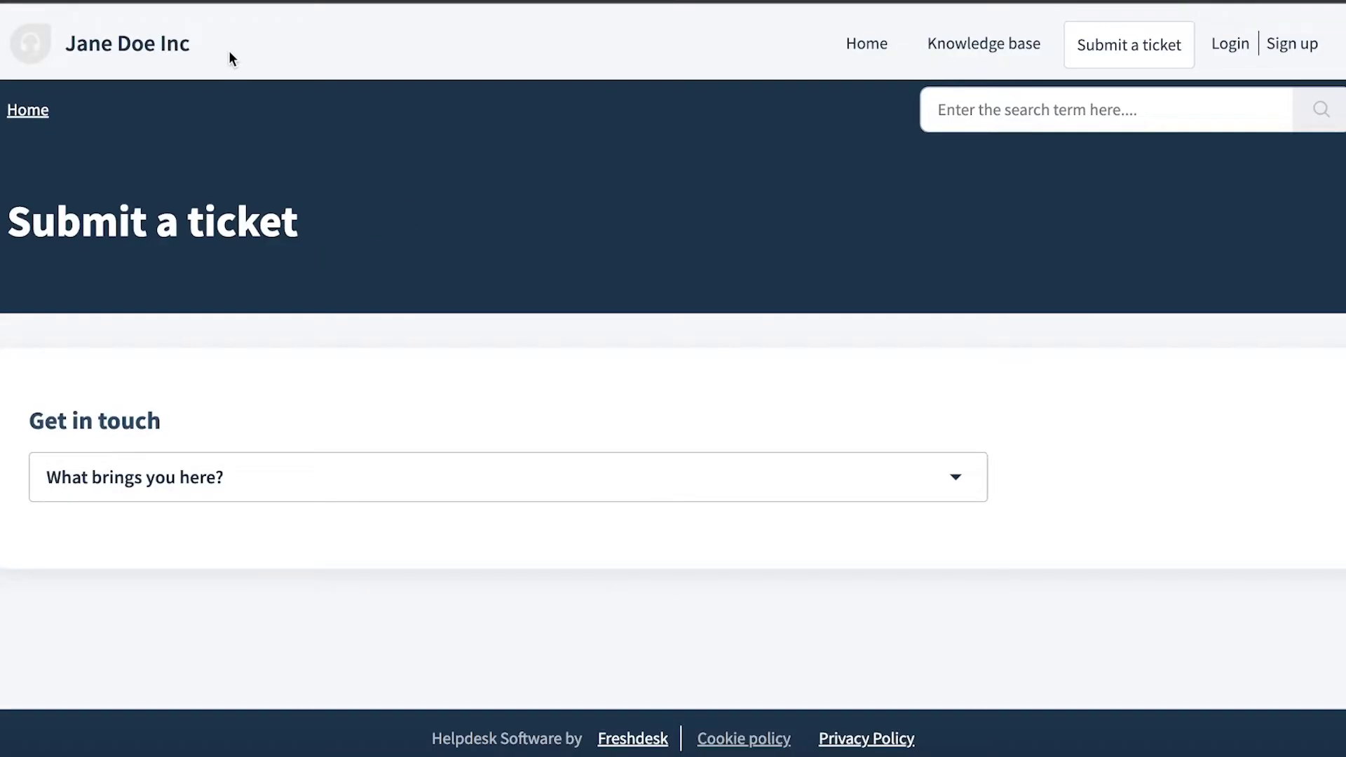
{"action": "left_click", "coordinate": [948, 48]}
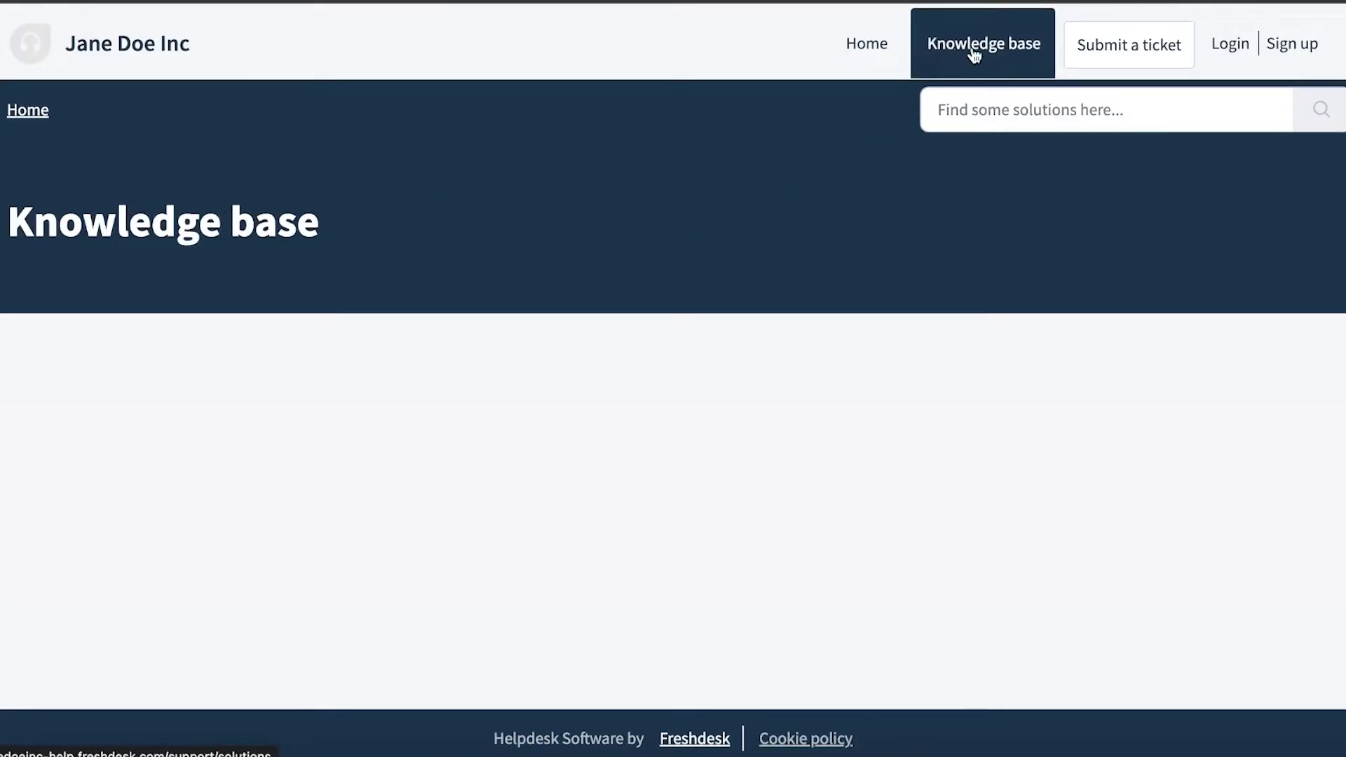
{"action": "left_click", "coordinate": [1160, 67]}
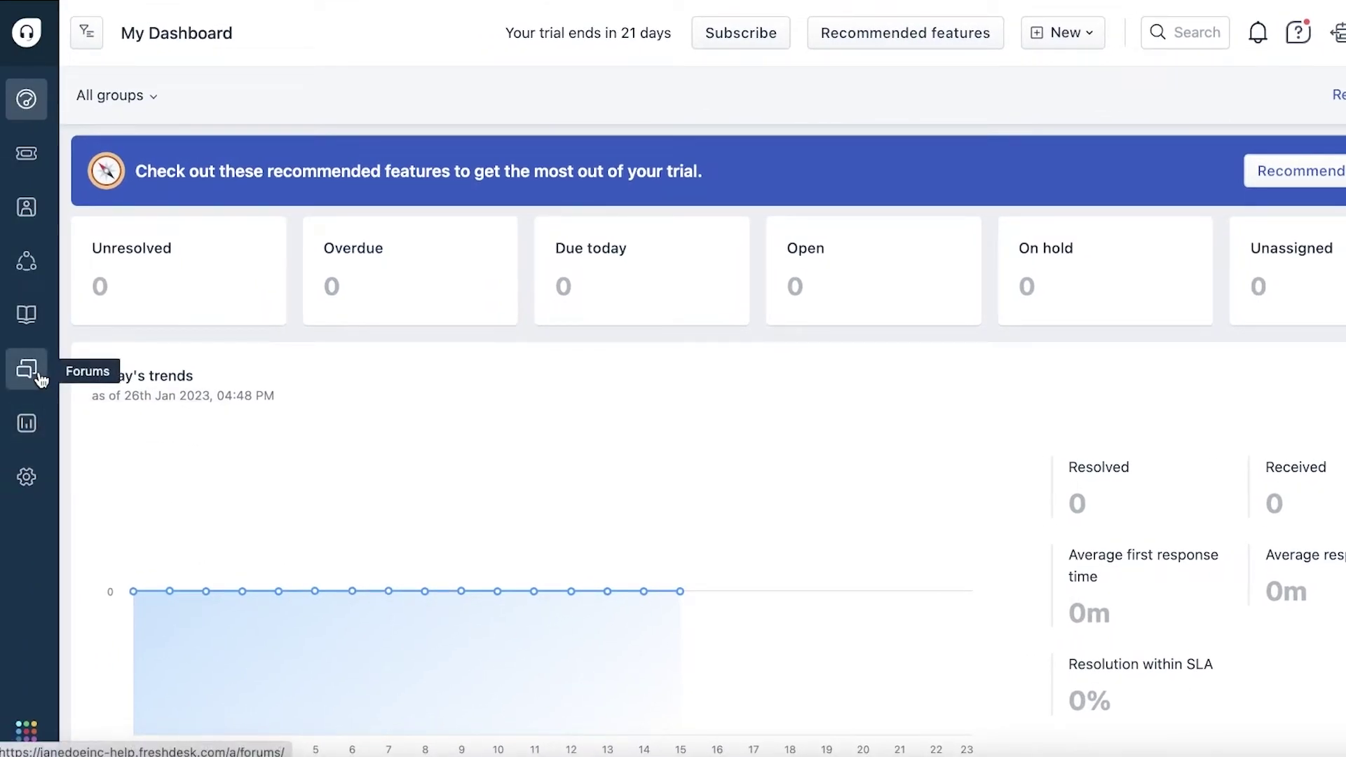
Step: Start a new article in the help desk's knowledge base and dismiss the advanced editing promotion
{"action": "mouse_move", "coordinate": [29, 215]}
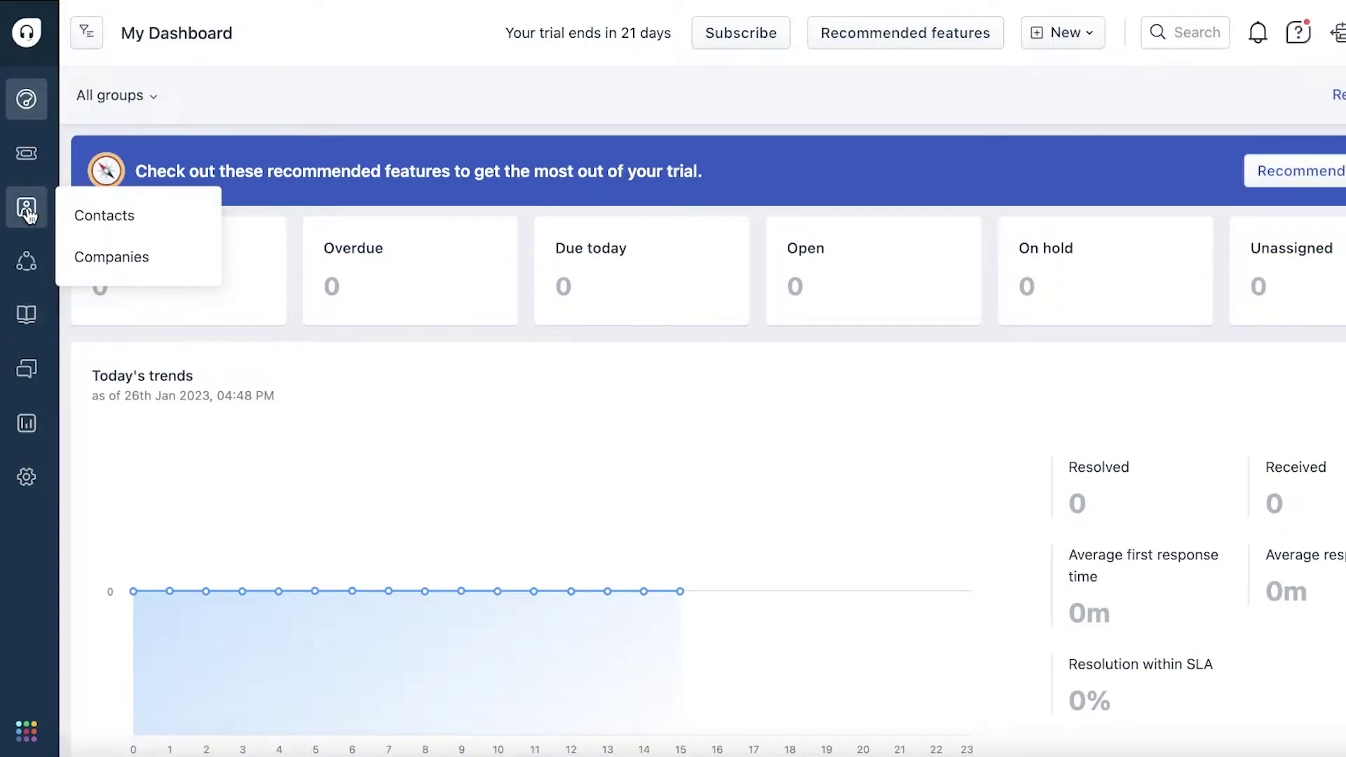
{"action": "left_click", "coordinate": [32, 156]}
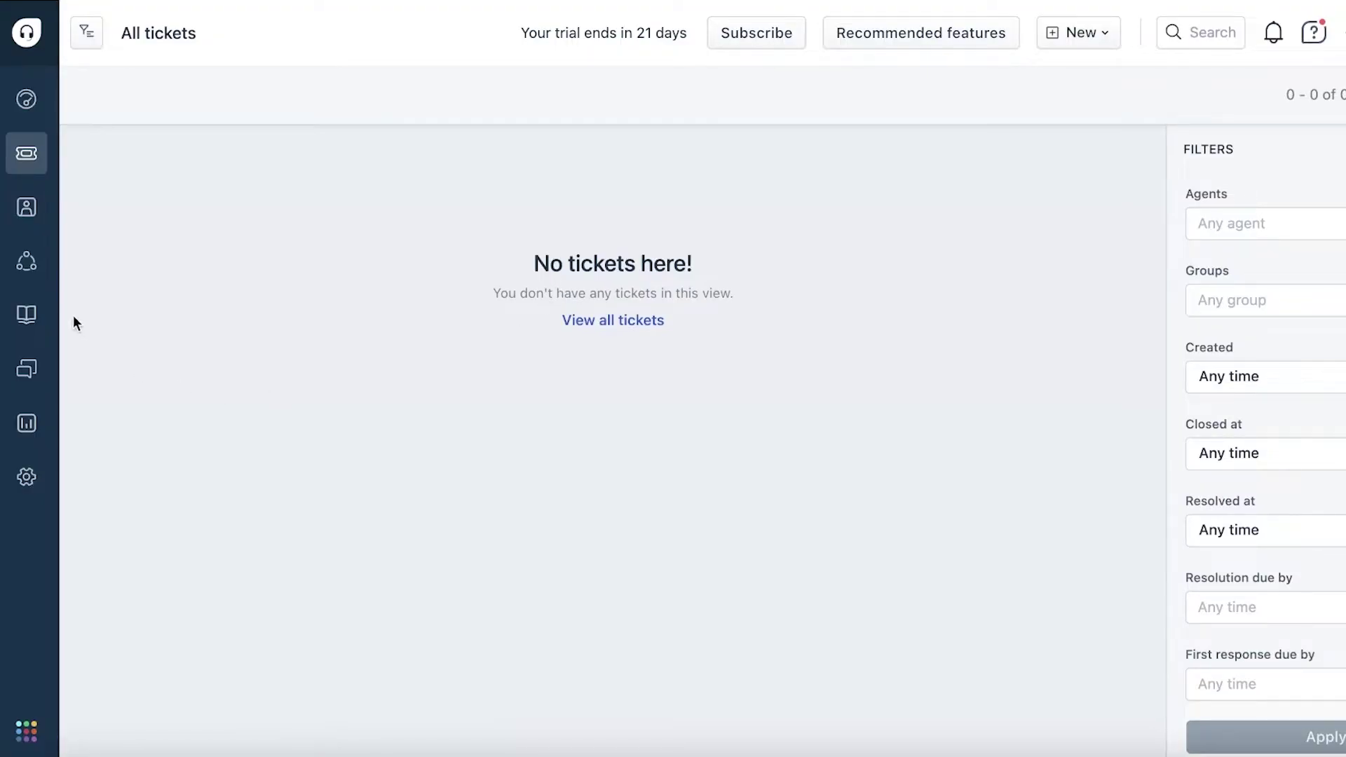
{"action": "left_click", "coordinate": [25, 312]}
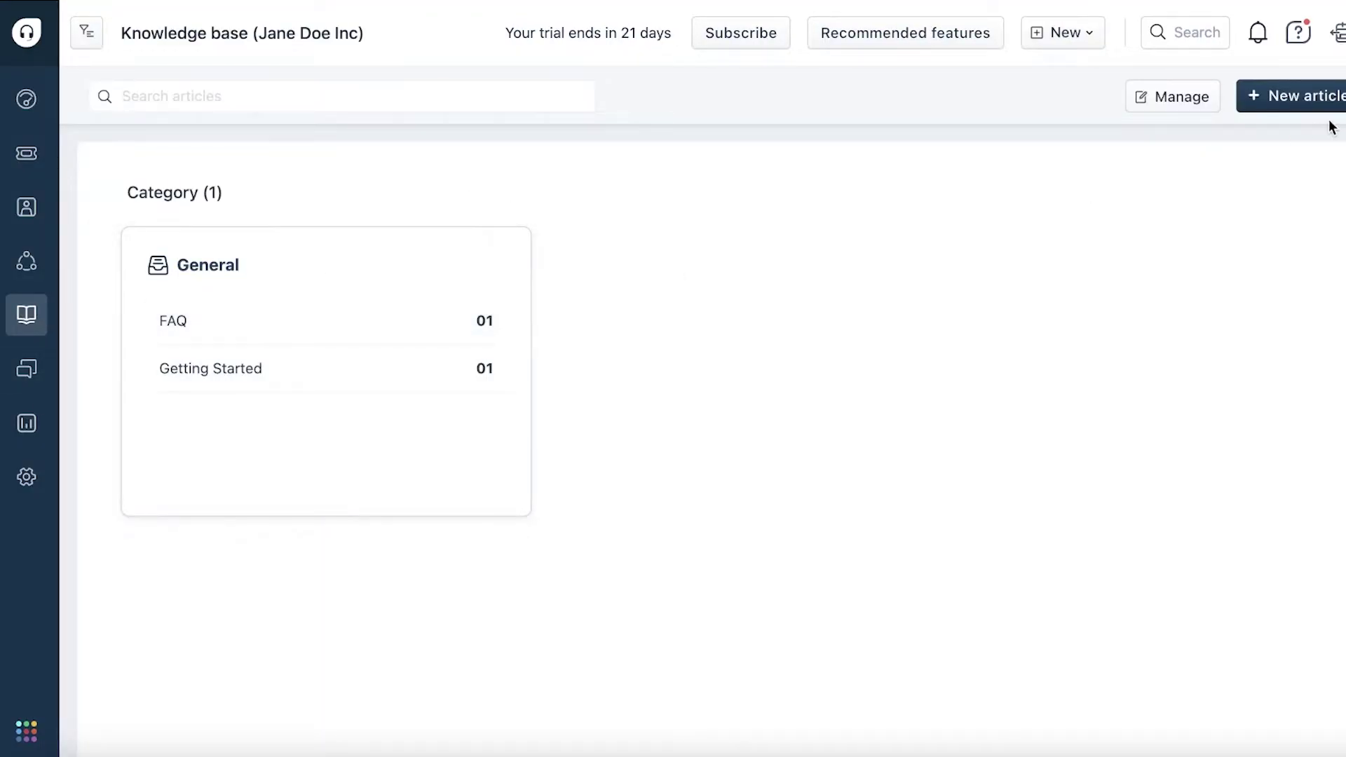
{"action": "left_click", "coordinate": [1227, 99]}
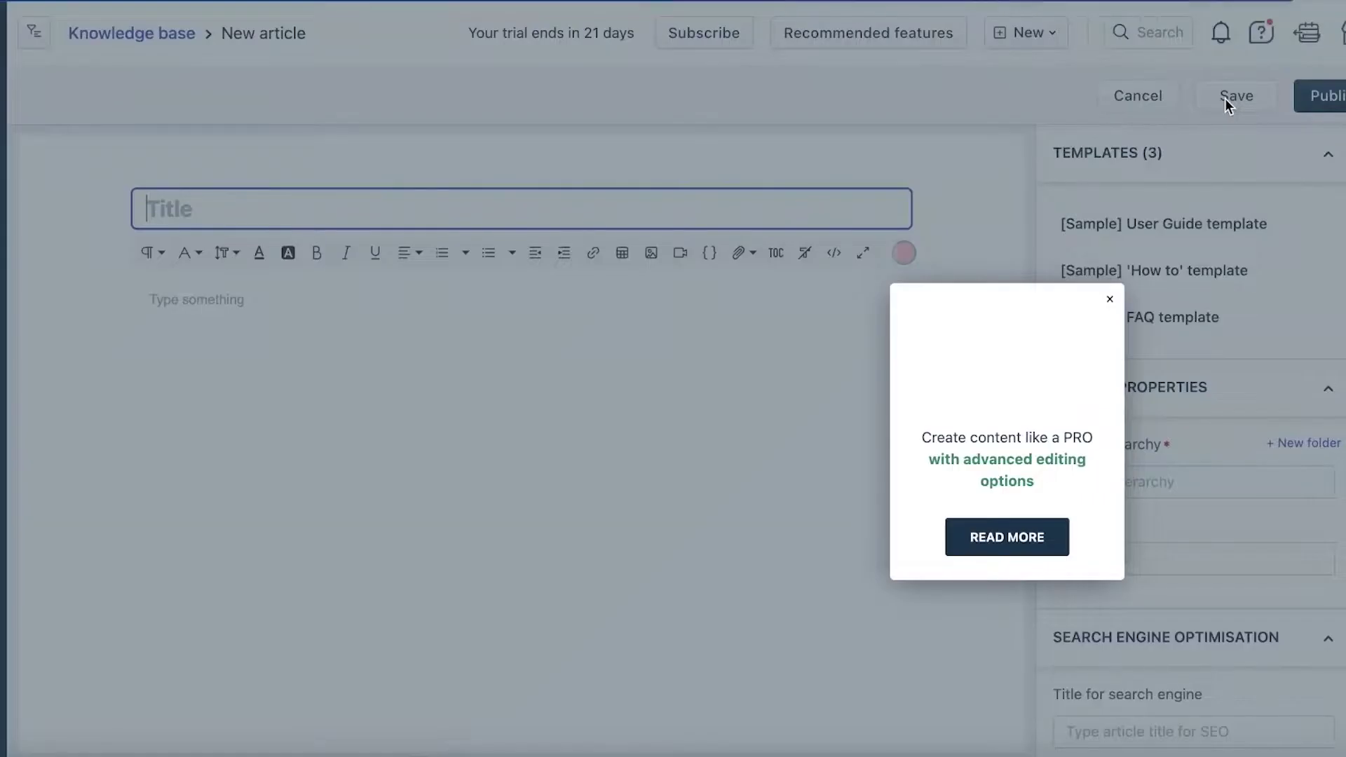
{"action": "left_click", "coordinate": [1106, 300]}
Step: Title the article "What to do if your candles are all melted at delivery."
{"action": "left_click", "coordinate": [500, 208]}
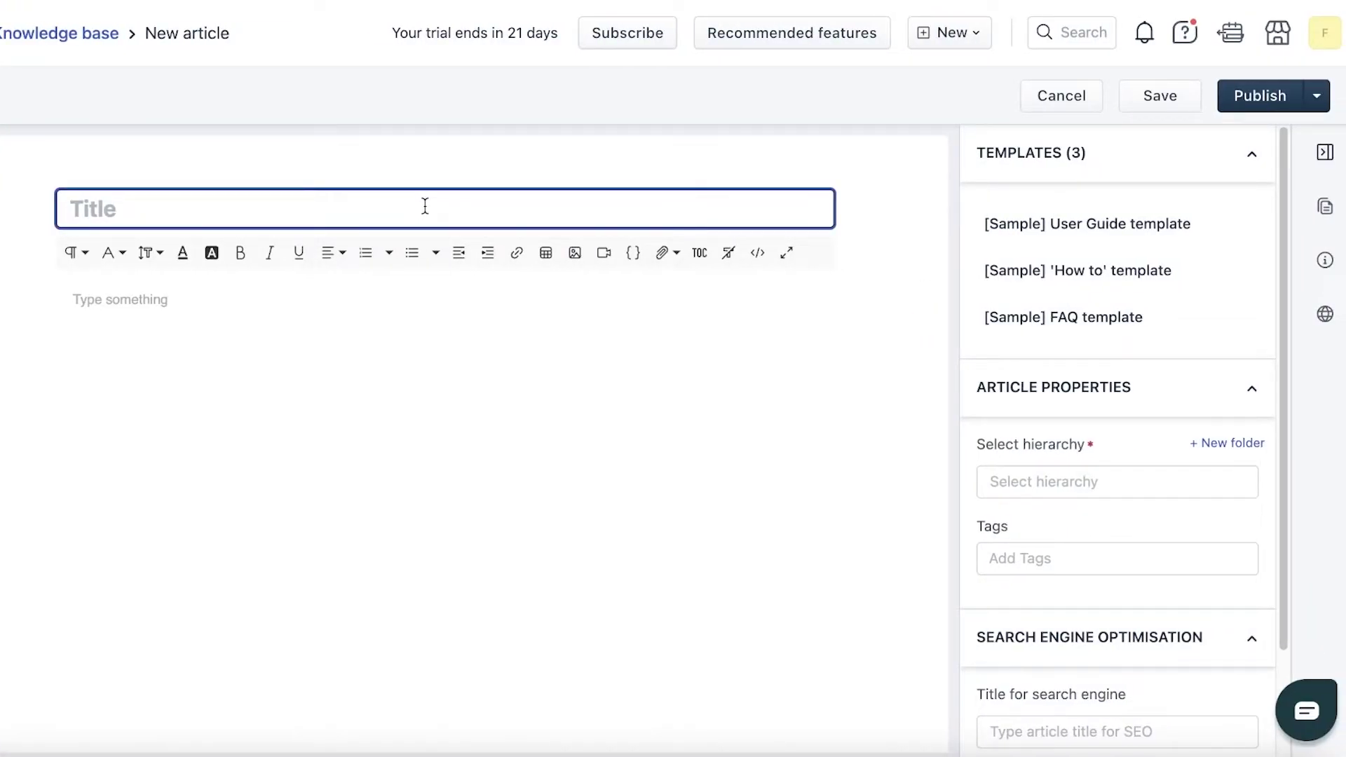
{"action": "type", "text": "What to do if your candles are all melted at delivery"}
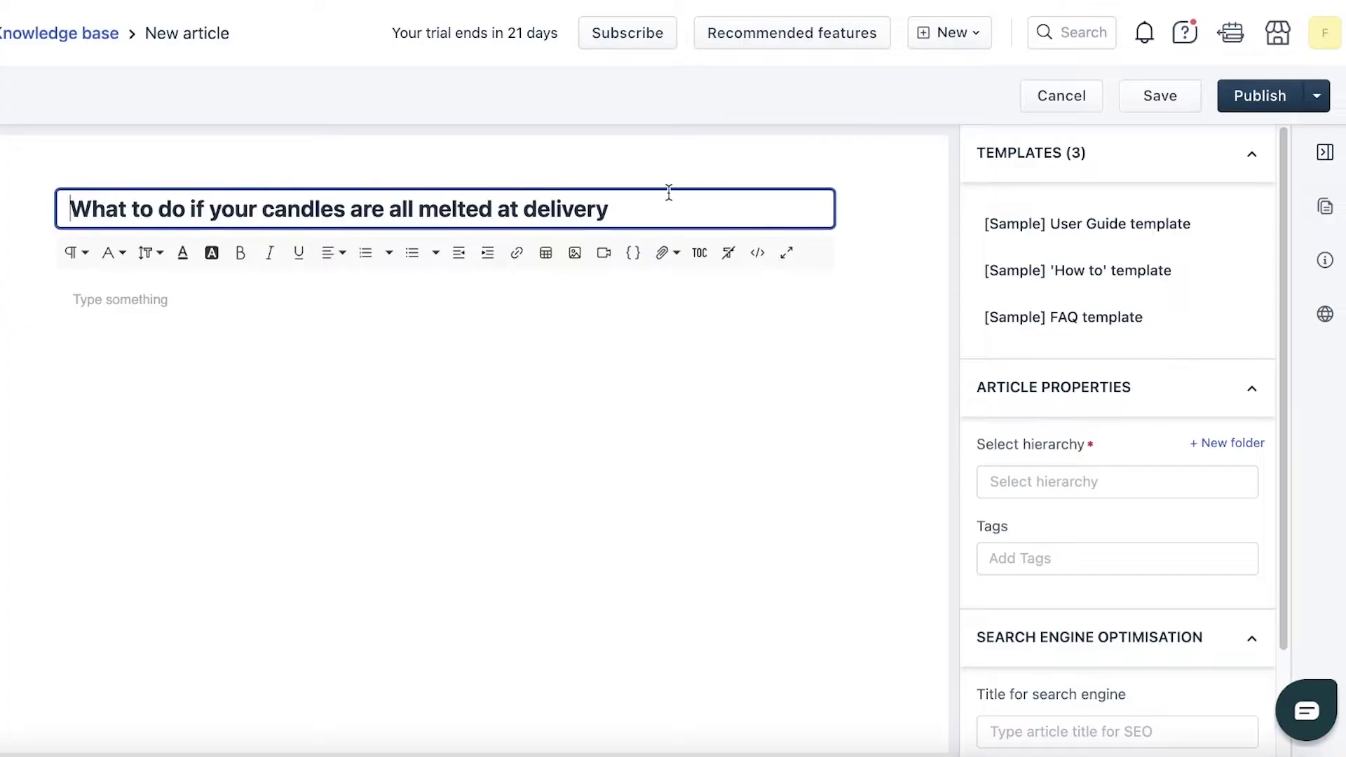
{"action": "type", "text": "."}
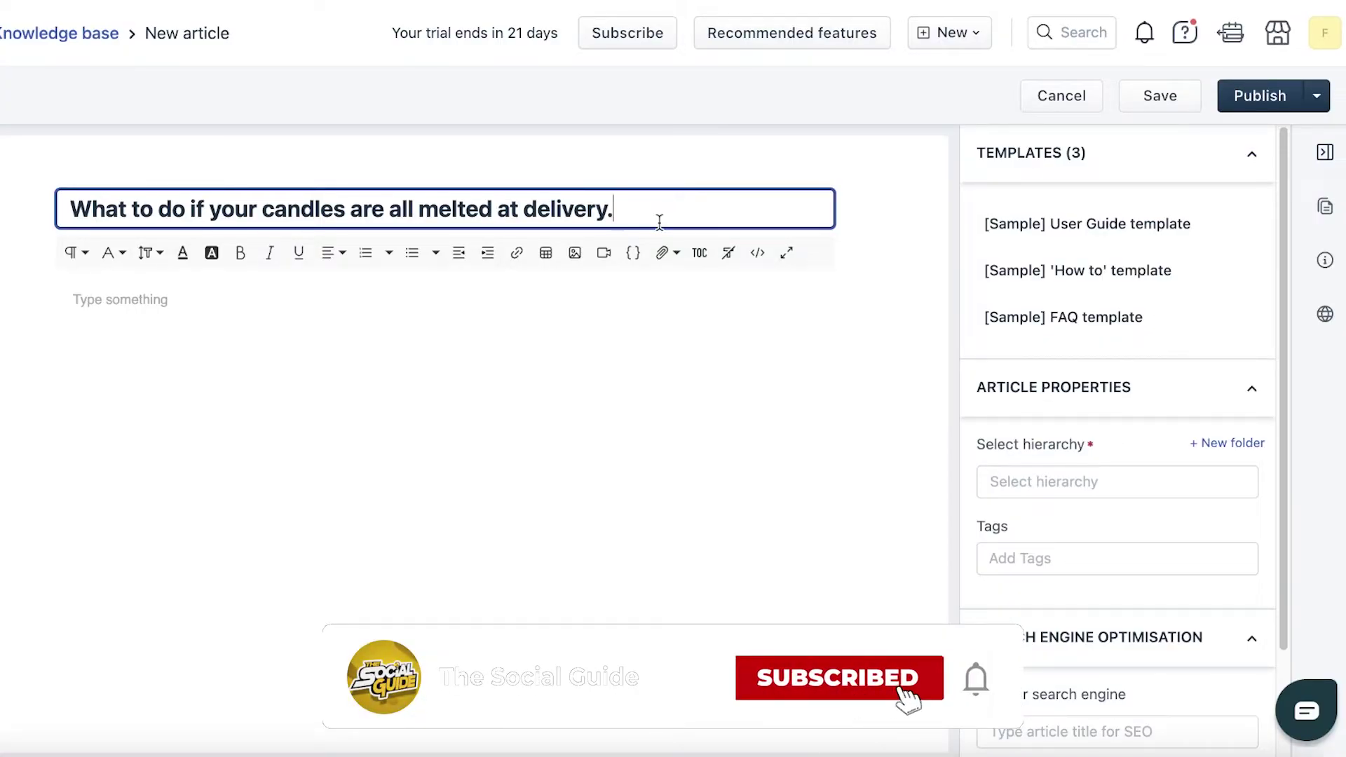
Step: Examine the article editor's video insertion options for a URL and for embedded code, without inserting a video
{"action": "left_click", "coordinate": [544, 336]}
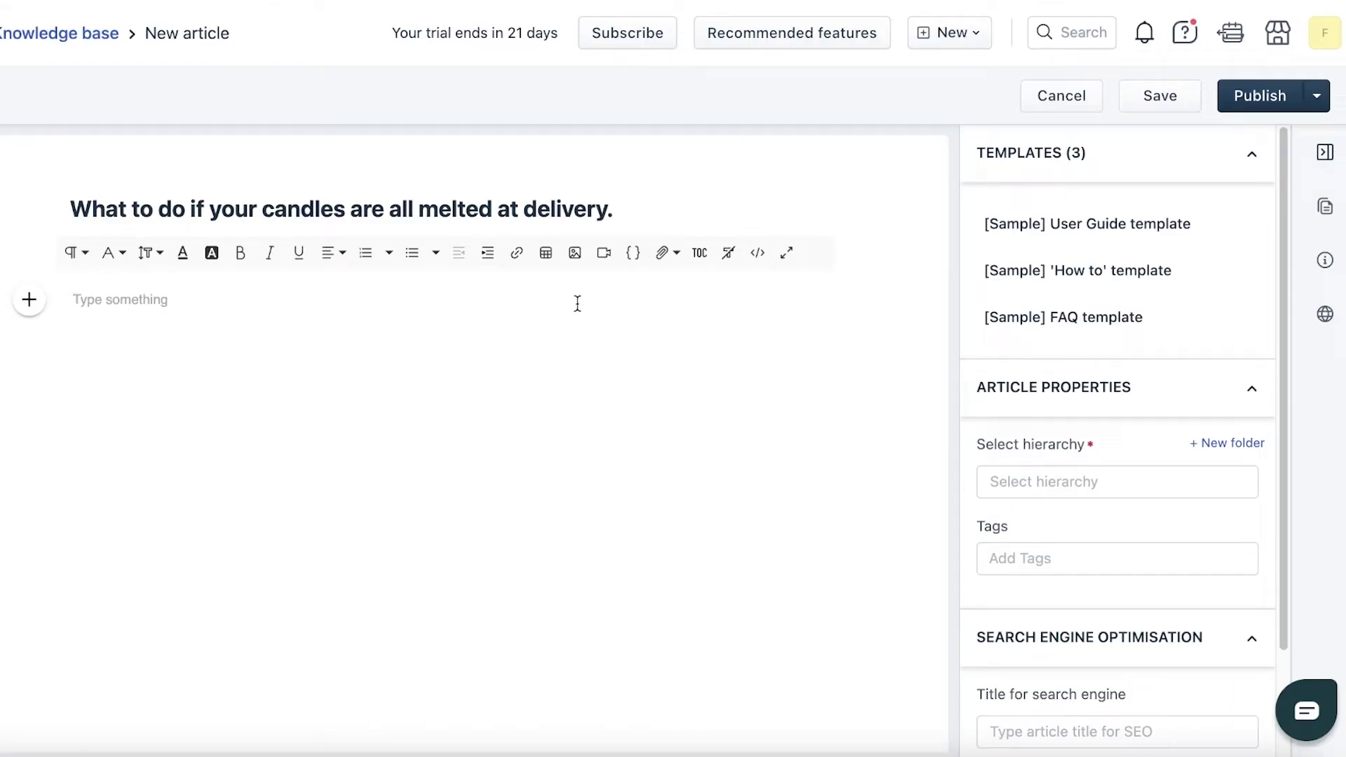
{"action": "left_click", "coordinate": [617, 257]}
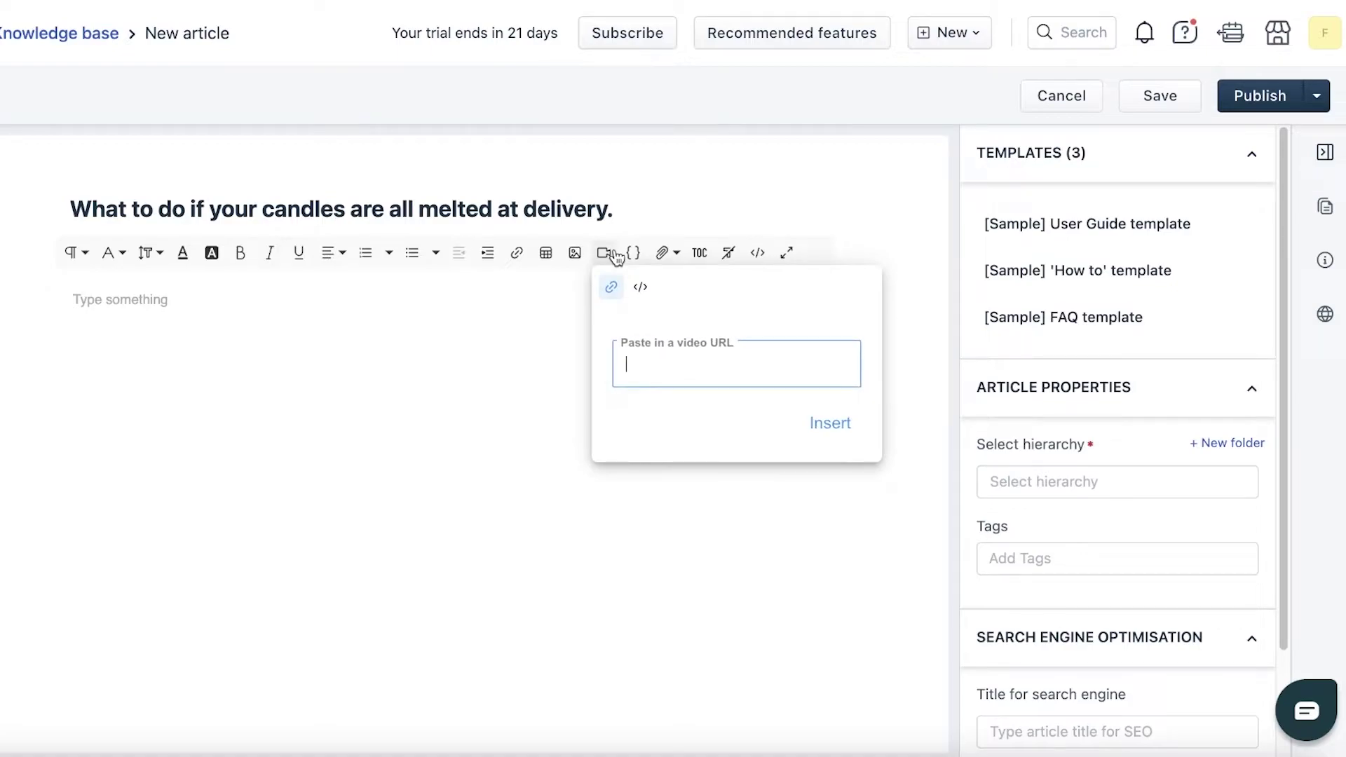
{"action": "left_click", "coordinate": [639, 339]}
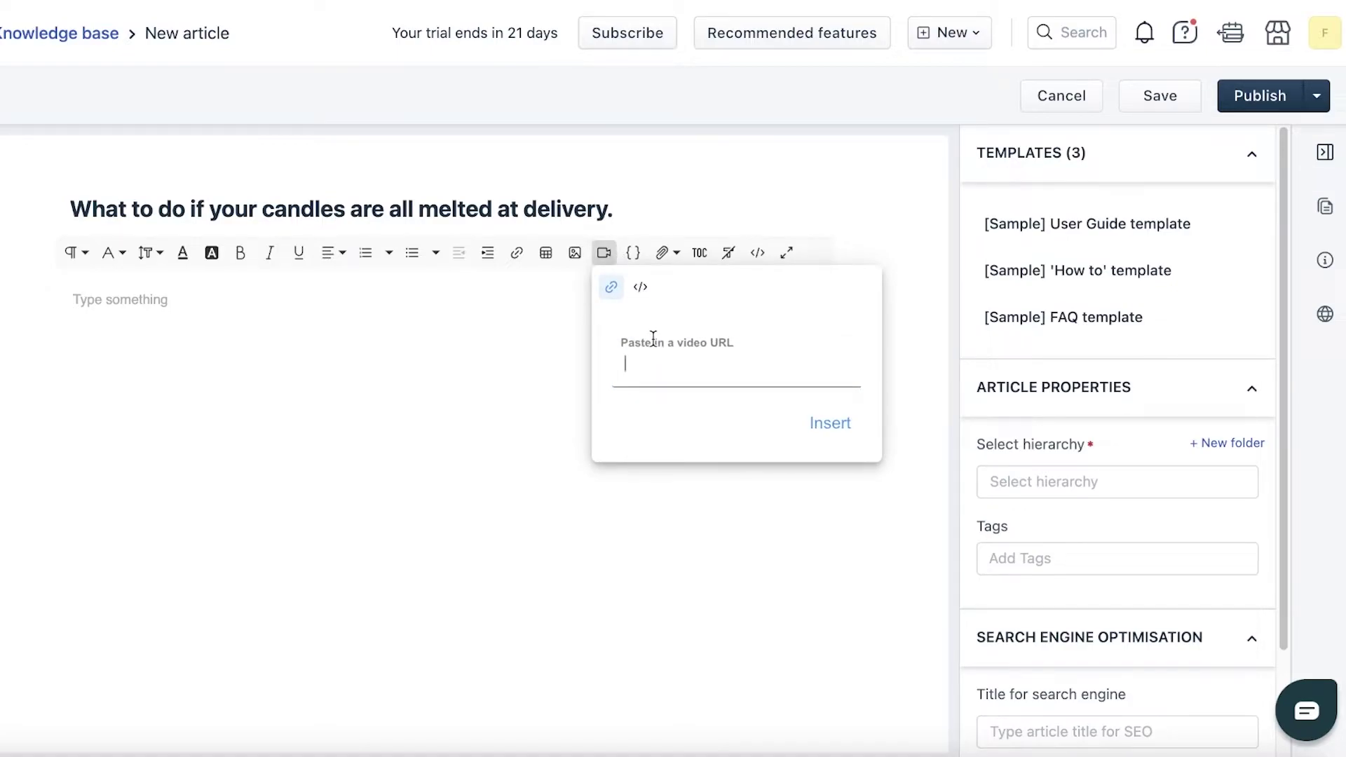
{"action": "left_click", "coordinate": [640, 288]}
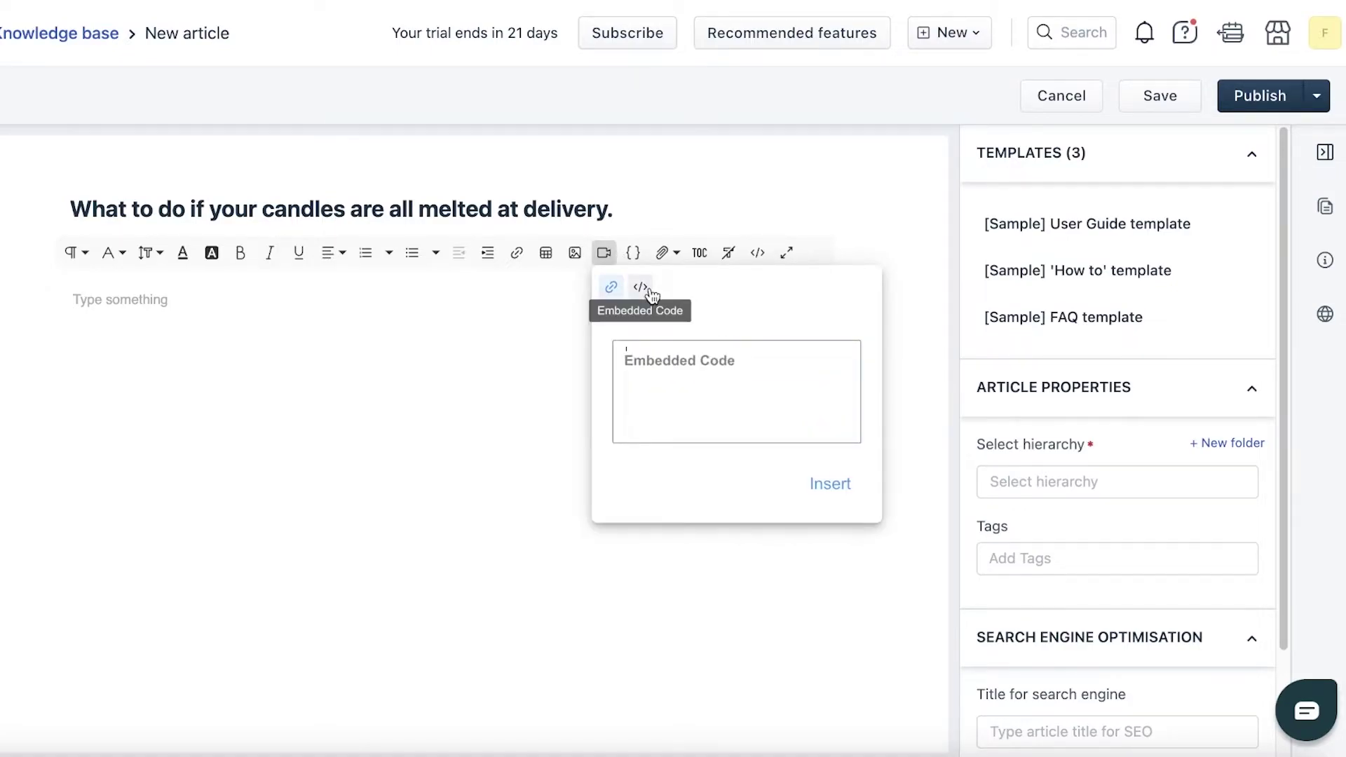
{"action": "left_click", "coordinate": [611, 287]}
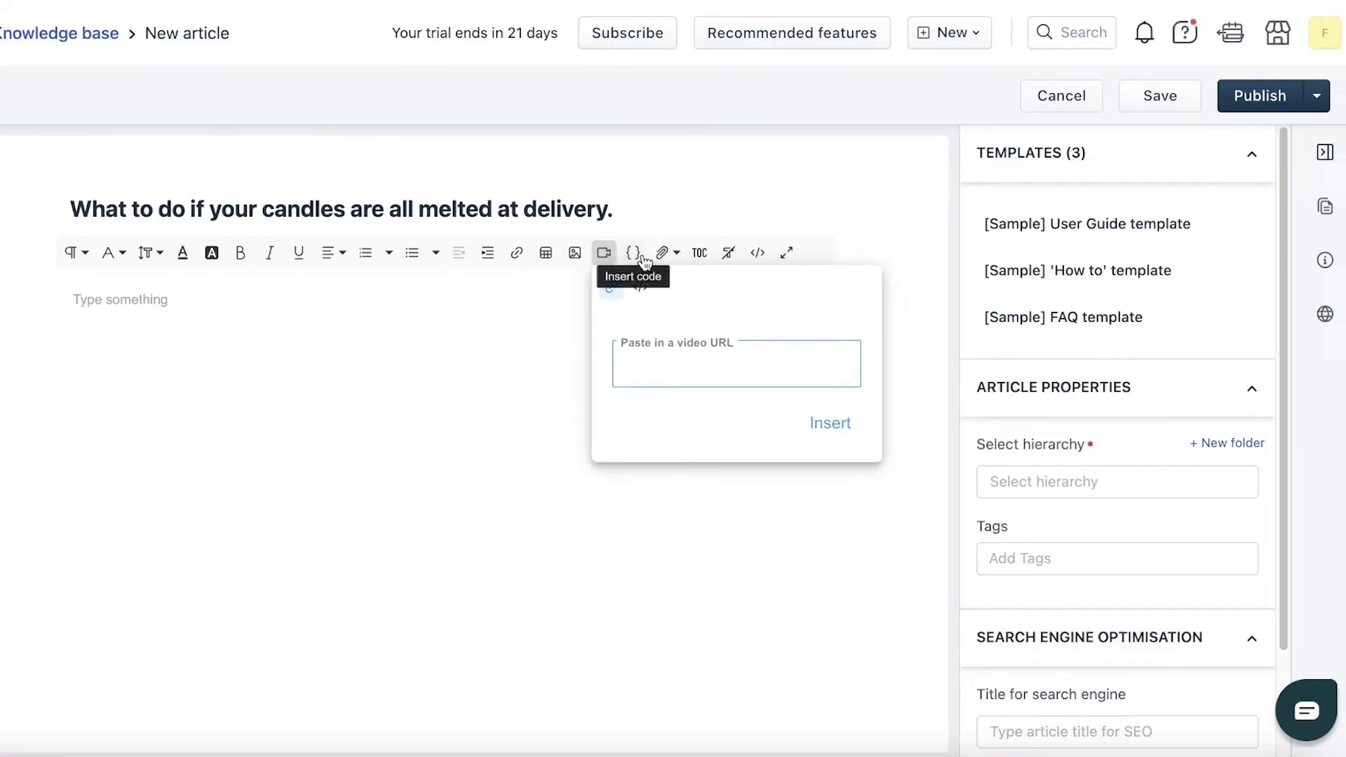
{"action": "left_click", "coordinate": [441, 372]}
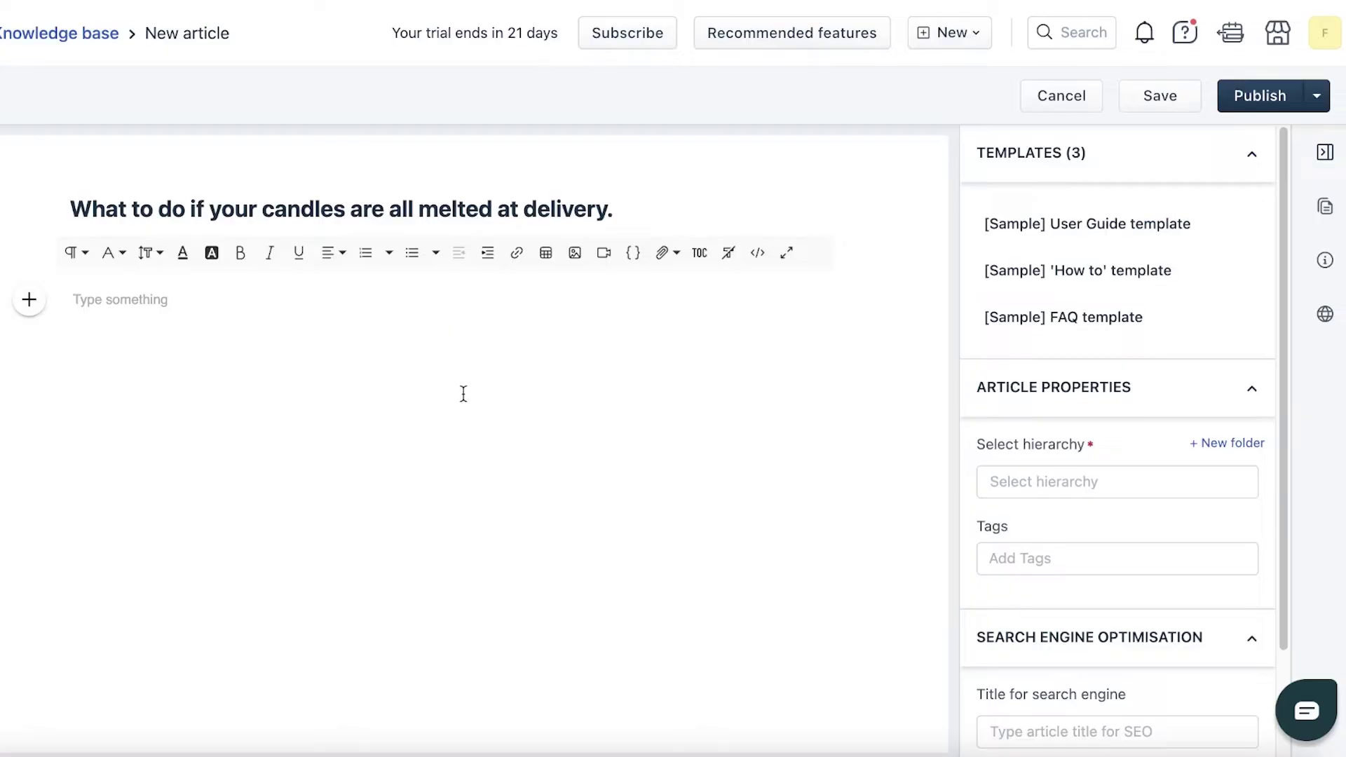
Step: Look over the article's properties and the categories available for its hierarchy
{"action": "scroll", "coordinate": [1139, 375], "scroll_direction": "down", "scroll_amount": 3}
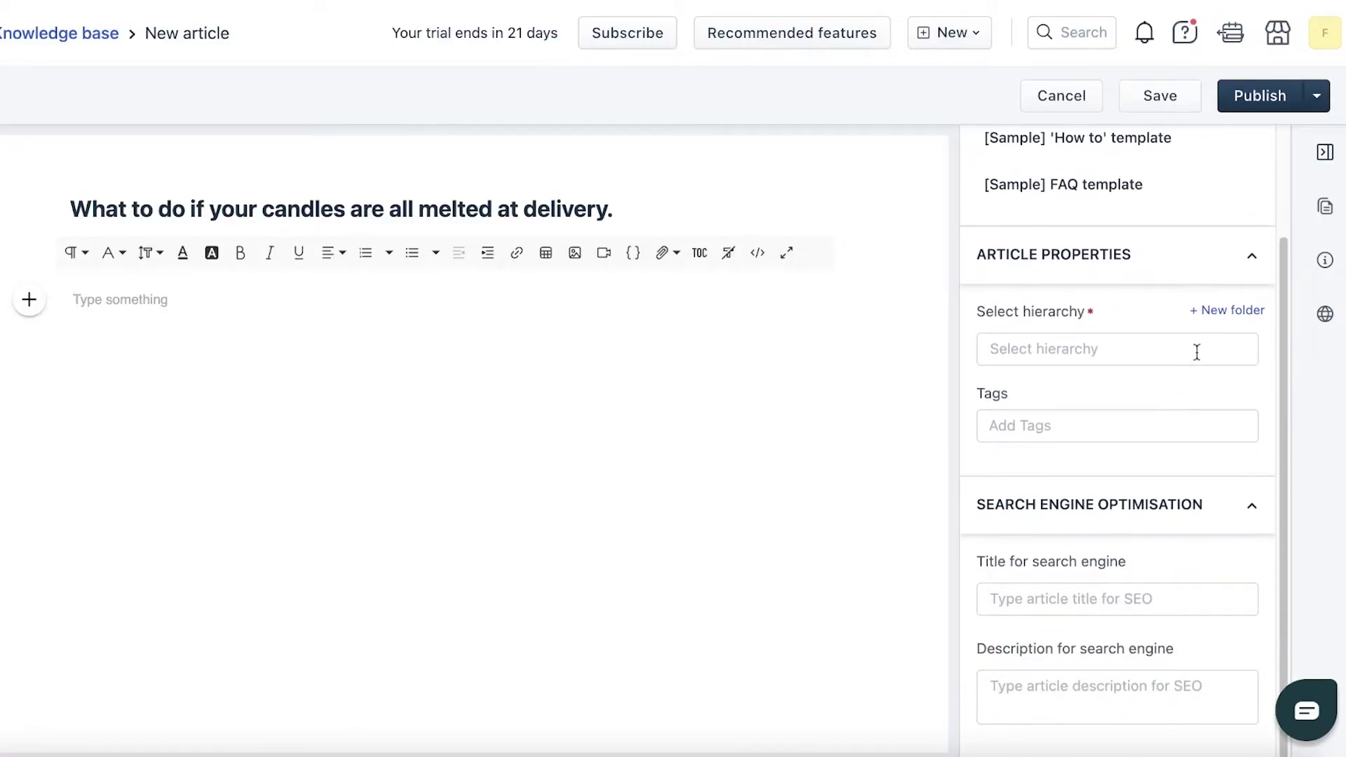
{"action": "left_click", "coordinate": [1157, 263]}
{"action": "left_click", "coordinate": [1095, 365]}
{"action": "left_click", "coordinate": [1069, 349]}
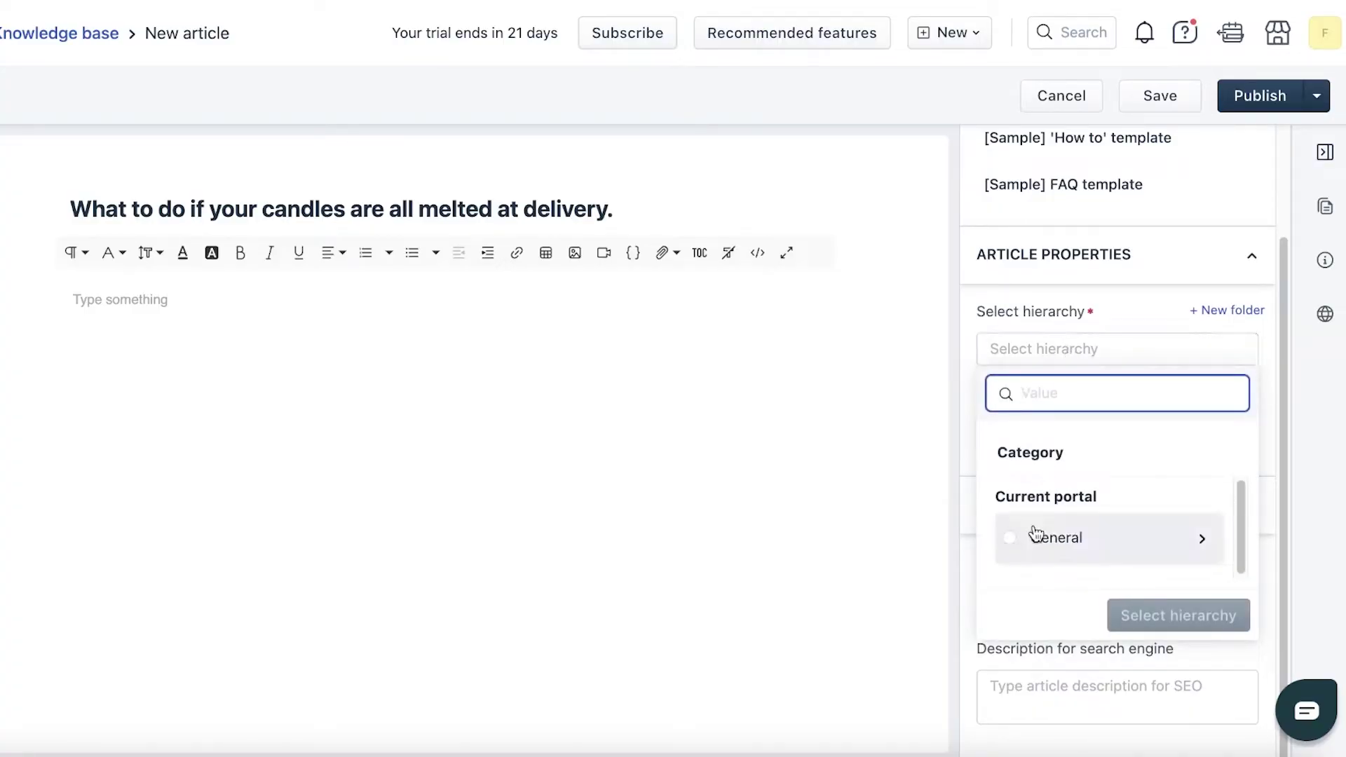
{"action": "left_click", "coordinate": [1112, 323]}
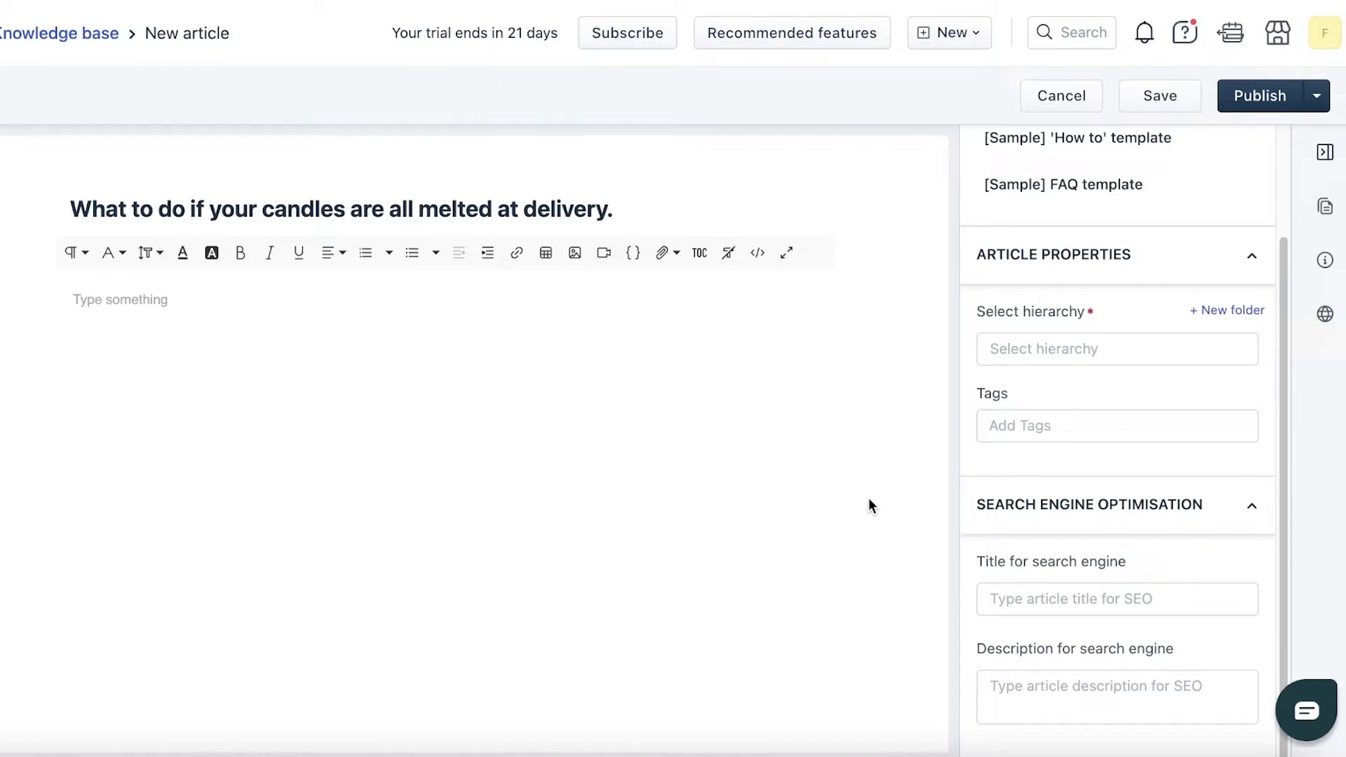
Step: Try to publish the article and set its required hierarchy to General > Getting Started
{"action": "left_click", "coordinate": [1258, 96]}
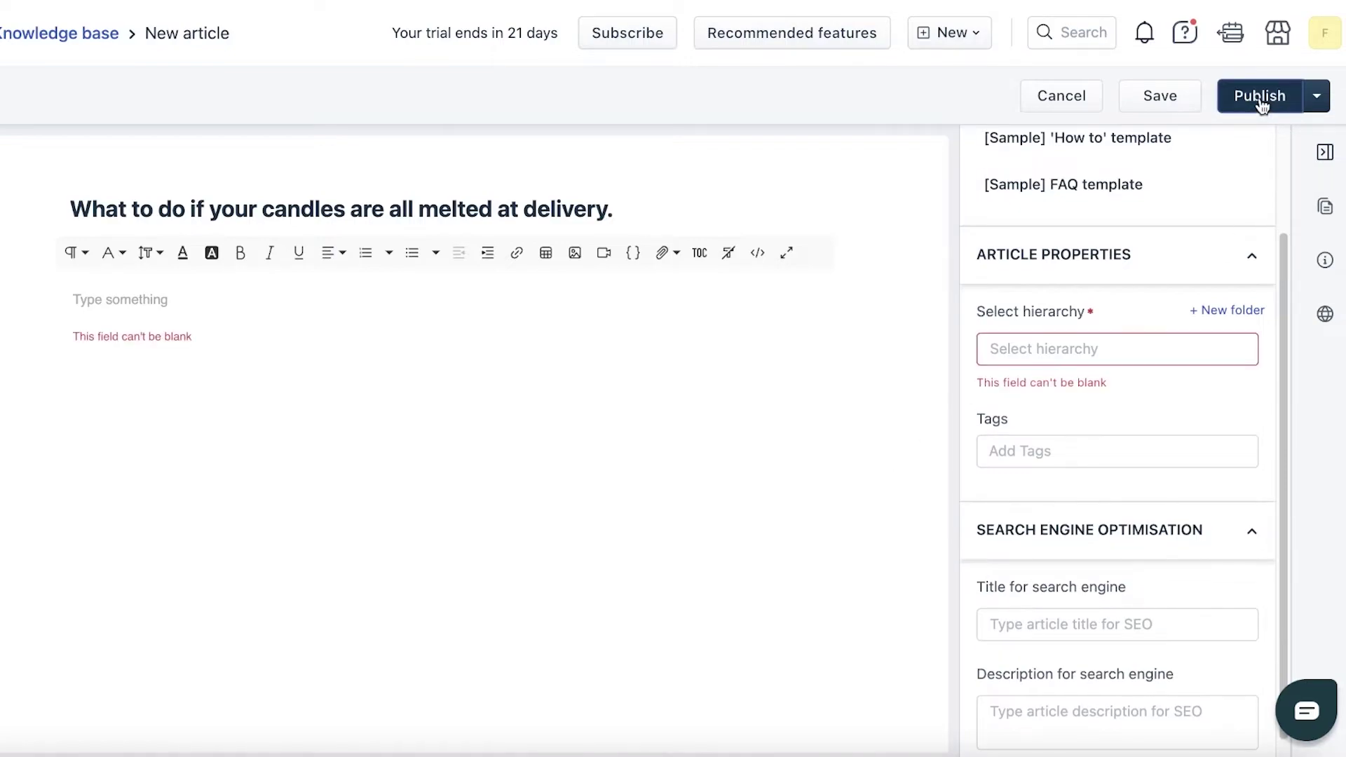
{"action": "left_click", "coordinate": [1106, 350]}
{"action": "left_click", "coordinate": [1013, 564]}
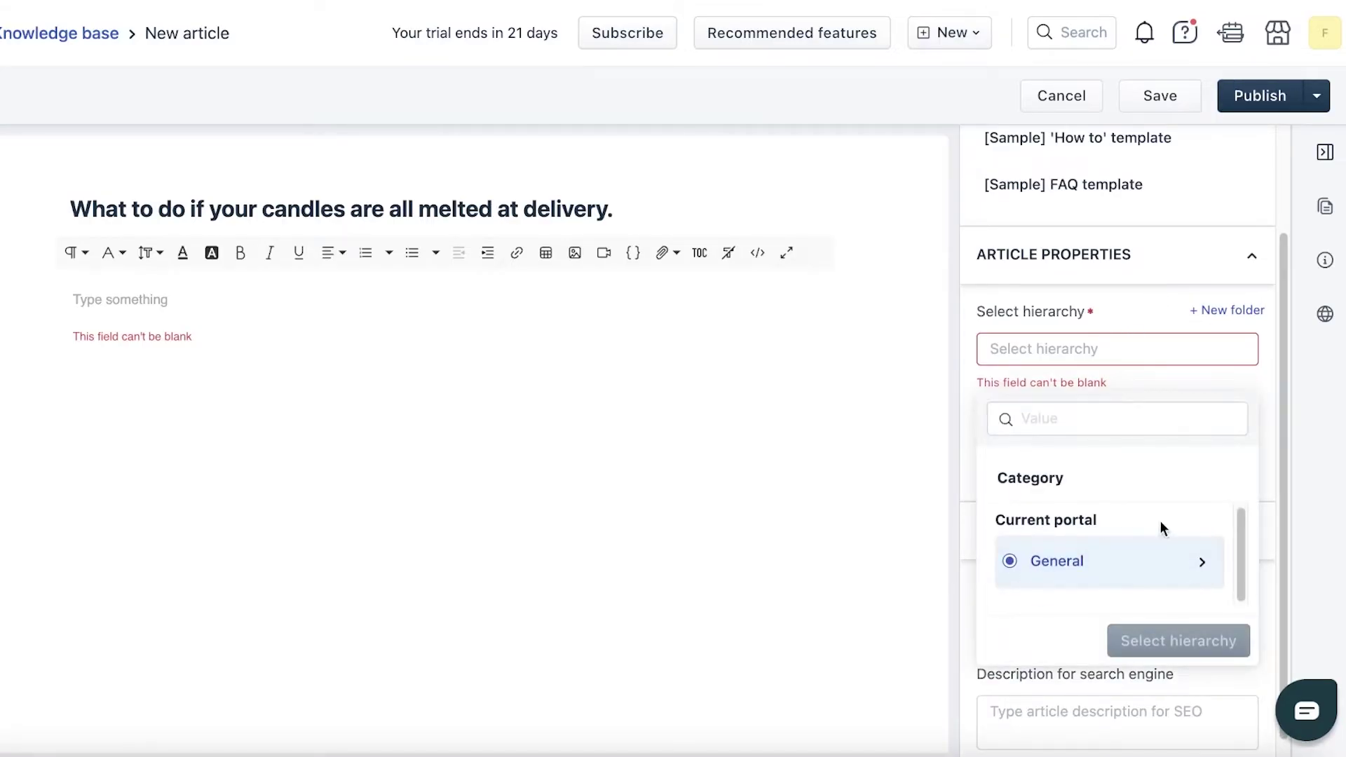
{"action": "type", "text": "1"}
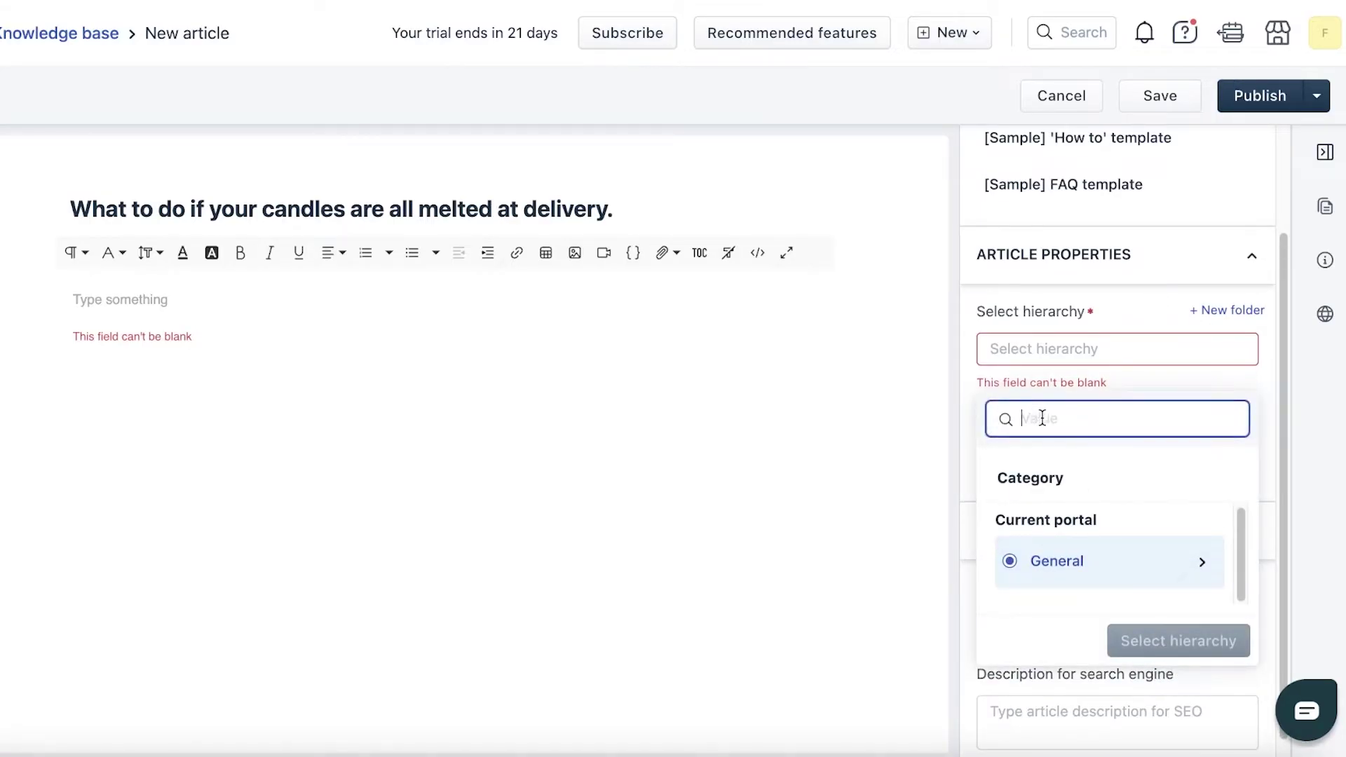
{"action": "key", "text": "BackSpace"}
{"action": "left_click", "coordinate": [1178, 679]}
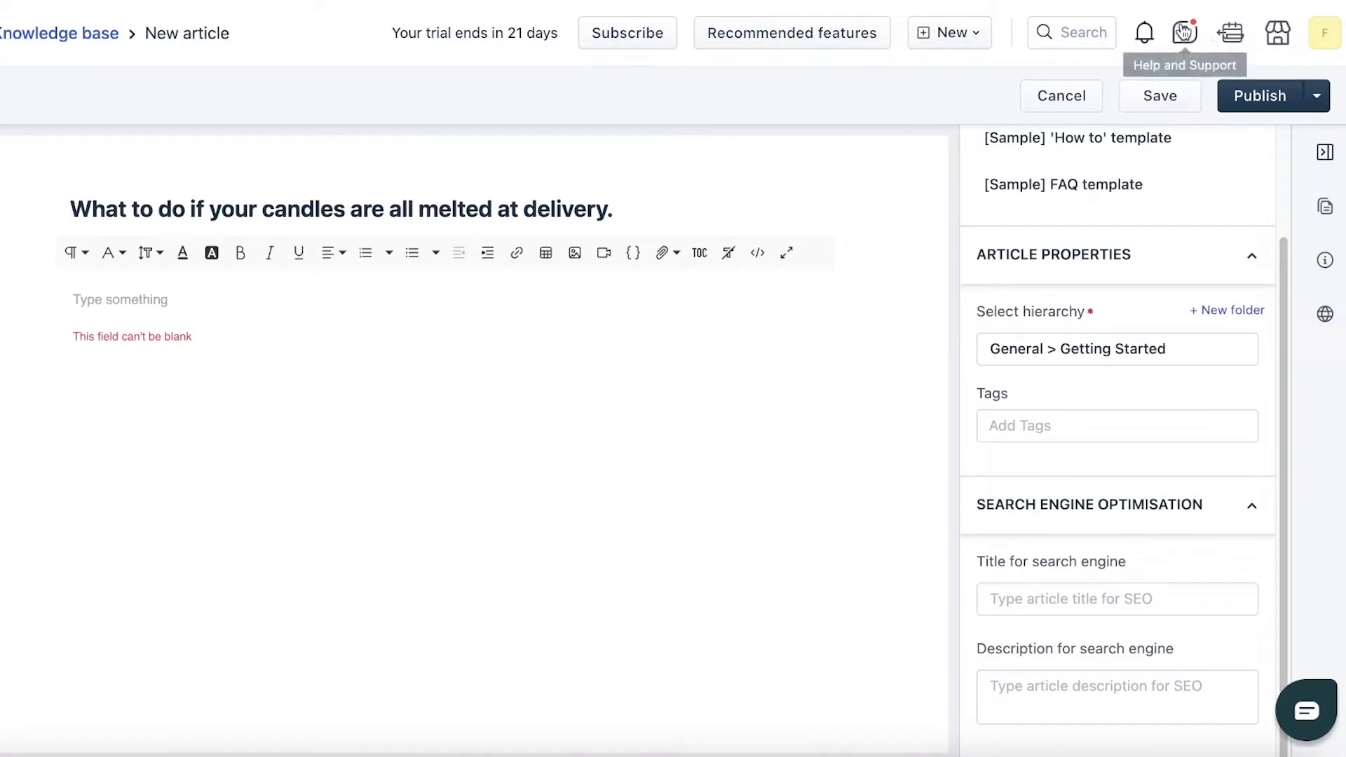
Step: Leave the article without saving it and return to the dashboard
{"action": "left_click", "coordinate": [157, 300]}
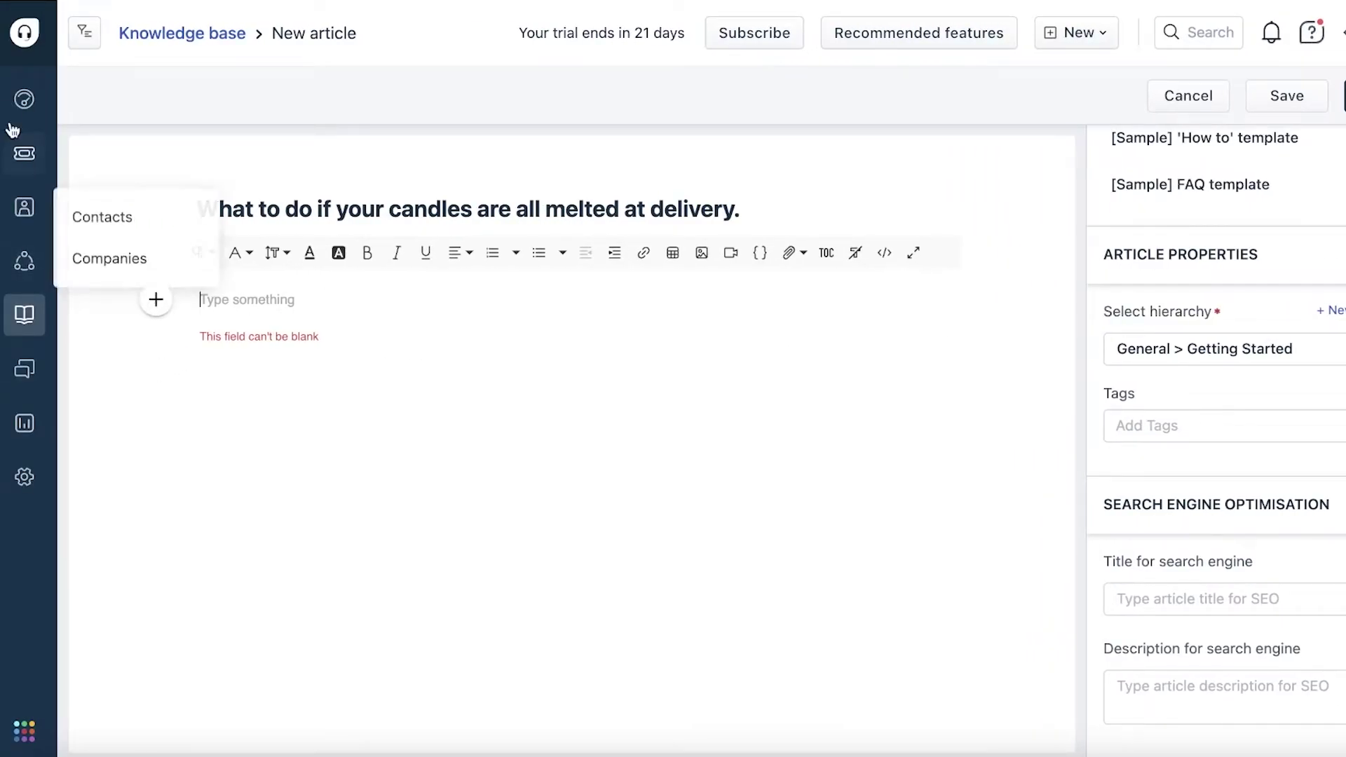
{"action": "left_click", "coordinate": [19, 98]}
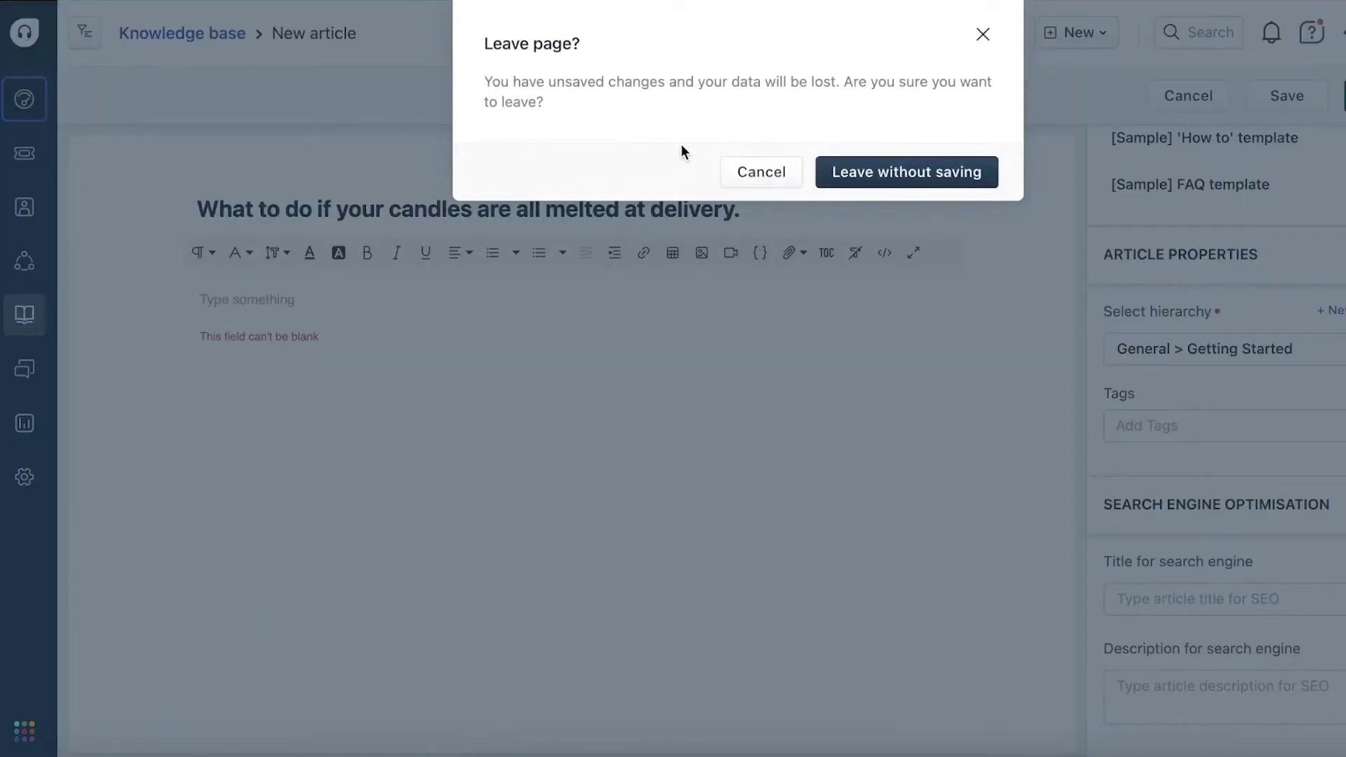
{"action": "left_click", "coordinate": [840, 181]}
{"action": "scroll", "coordinate": [1012, 264], "scroll_direction": "down", "scroll_amount": 8}
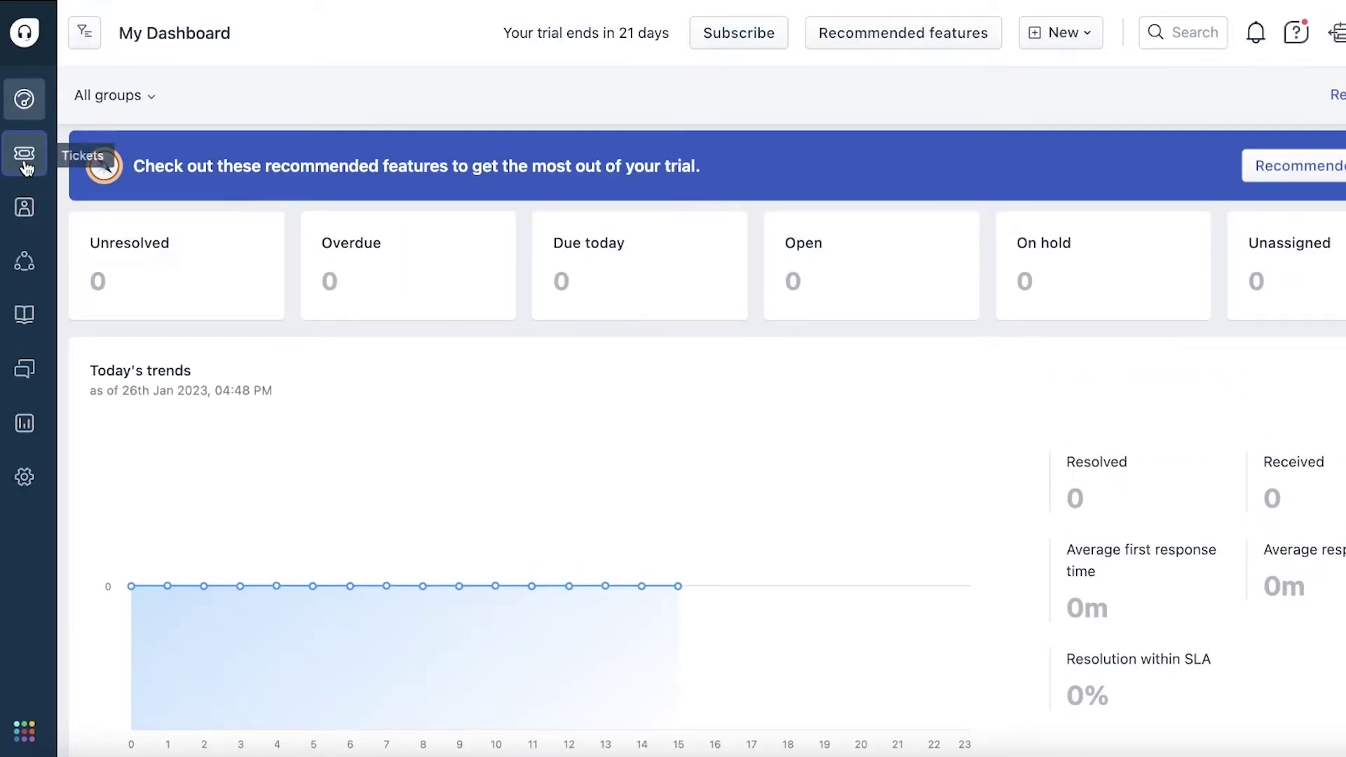
Step: Look through the ticket list, the contacts list and its contact import form, and return to the ticket list
{"action": "left_click", "coordinate": [25, 161]}
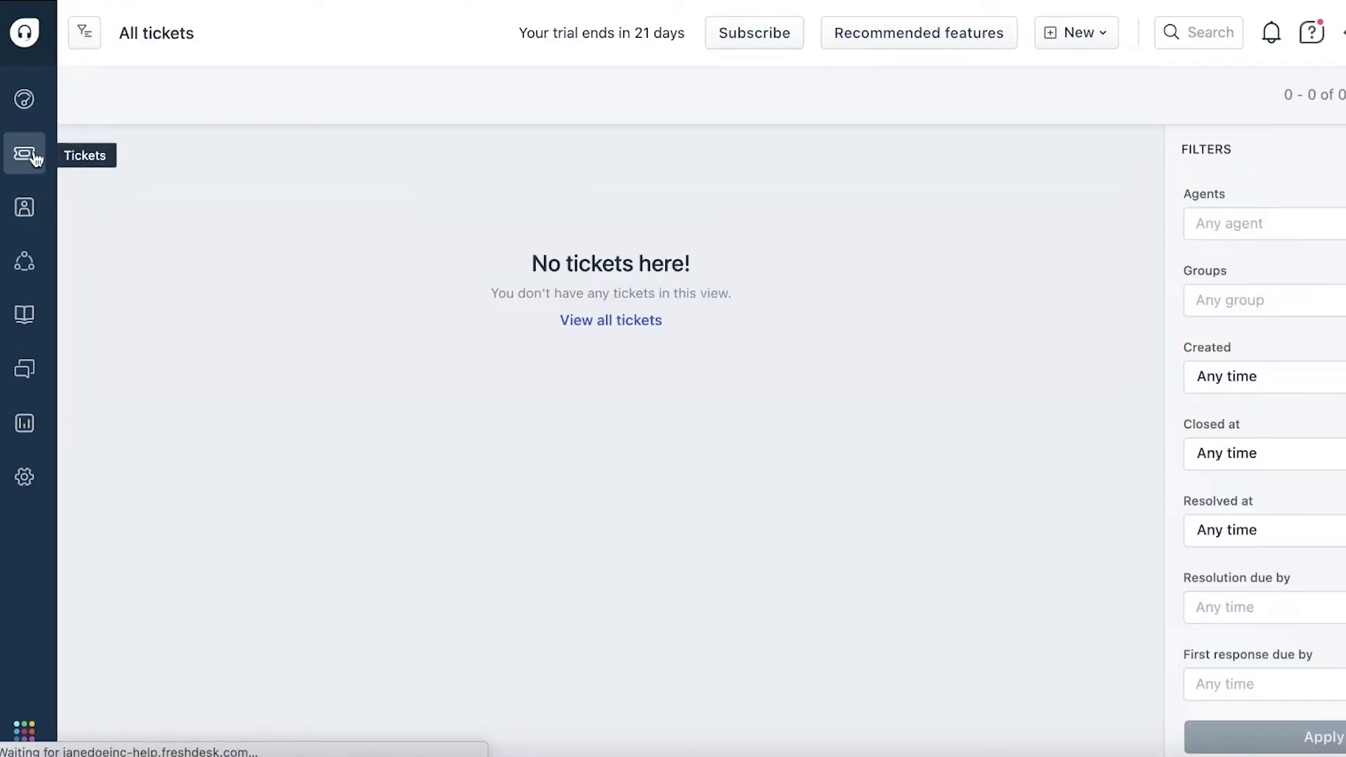
{"action": "mouse_move", "coordinate": [24, 214]}
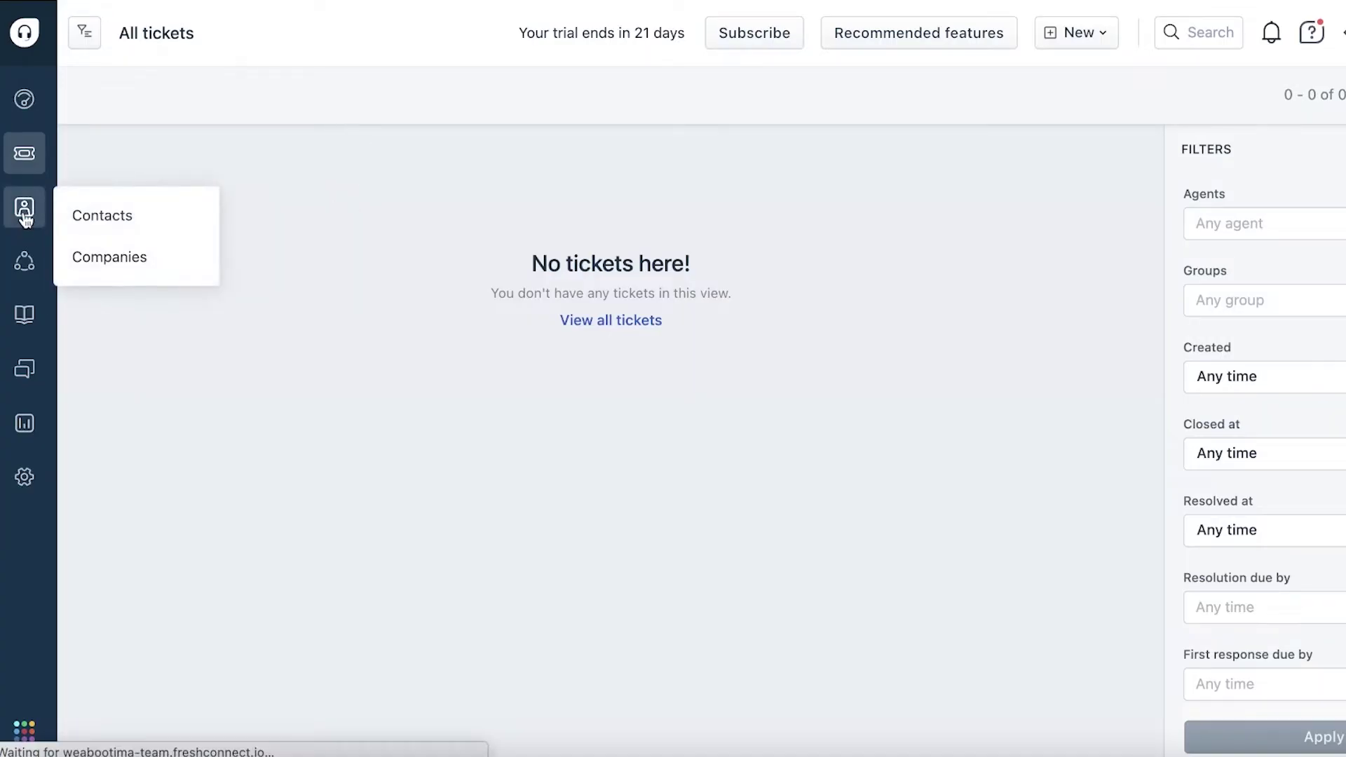
{"action": "left_click", "coordinate": [24, 214]}
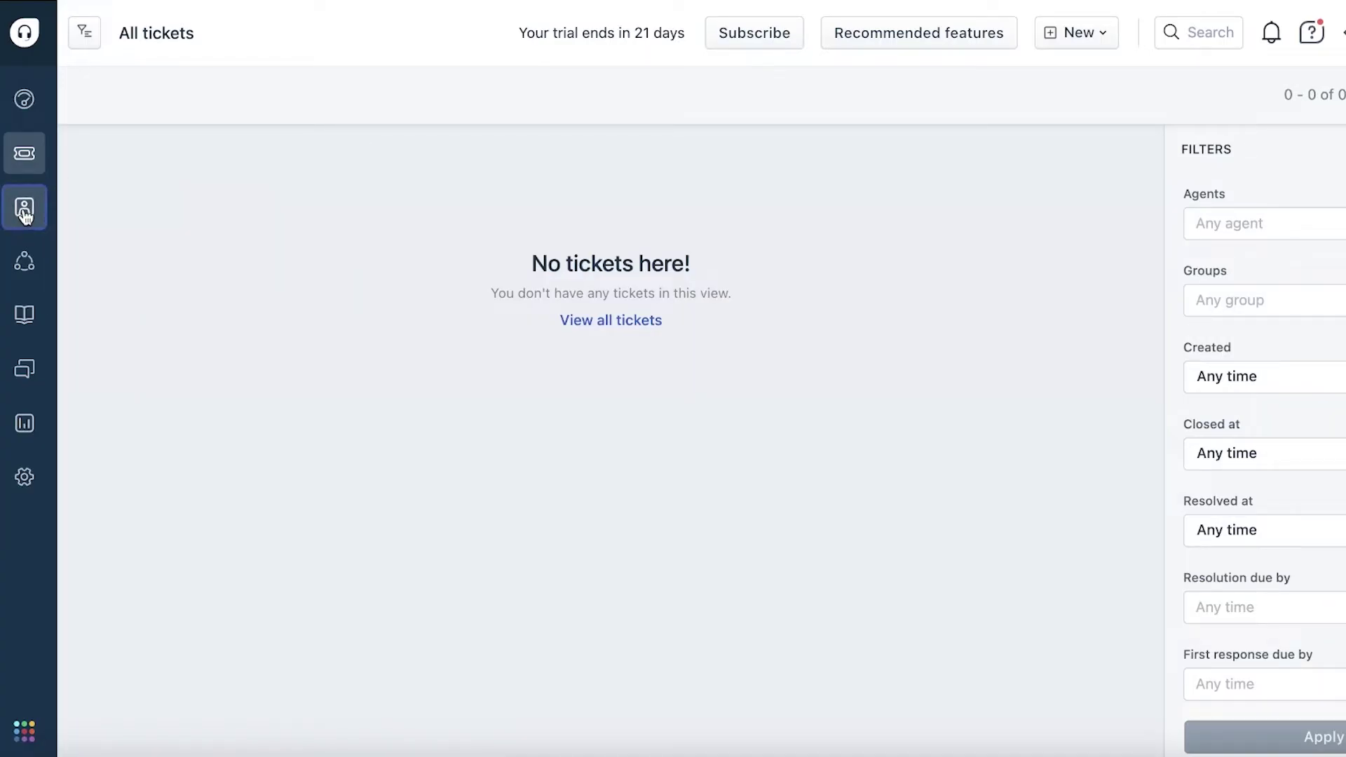
{"action": "mouse_move", "coordinate": [25, 213]}
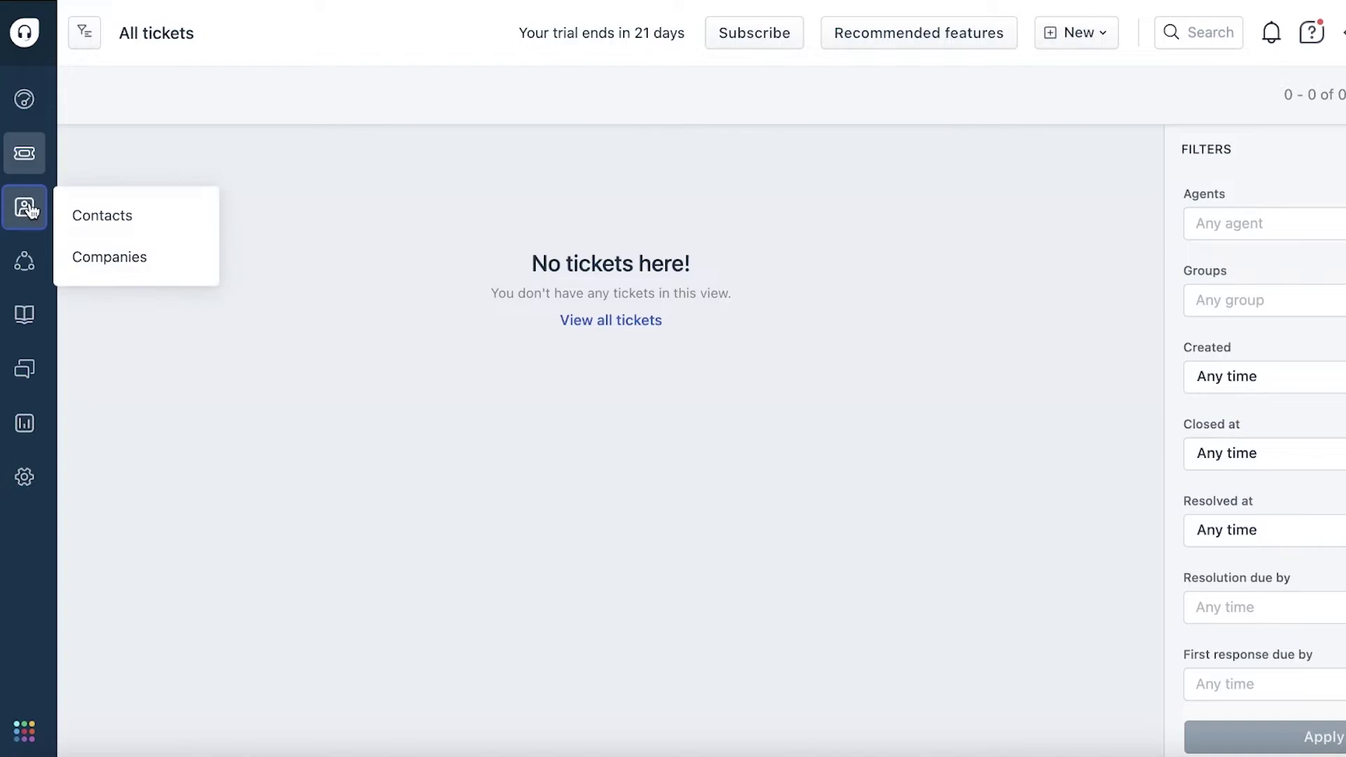
{"action": "left_click", "coordinate": [106, 223]}
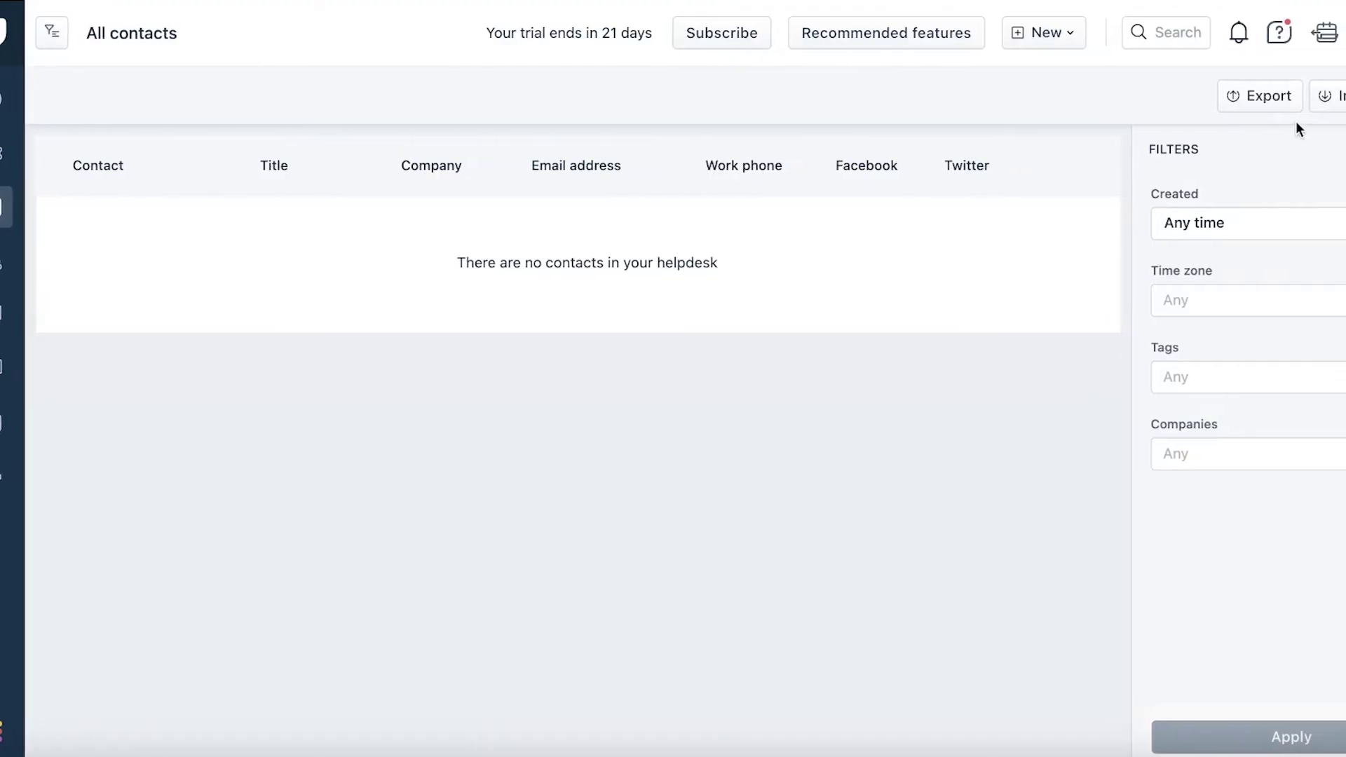
{"action": "left_click", "coordinate": [1244, 93]}
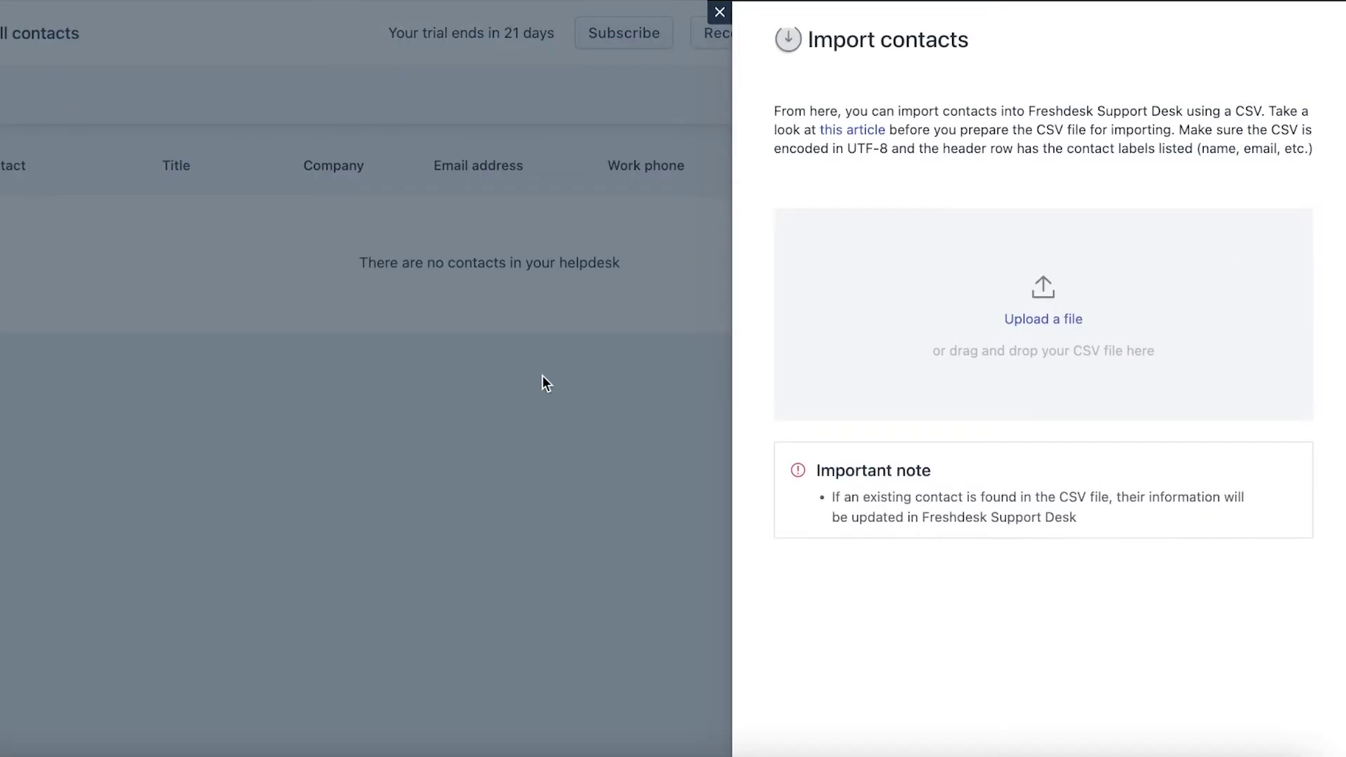
{"action": "left_click", "coordinate": [724, 20]}
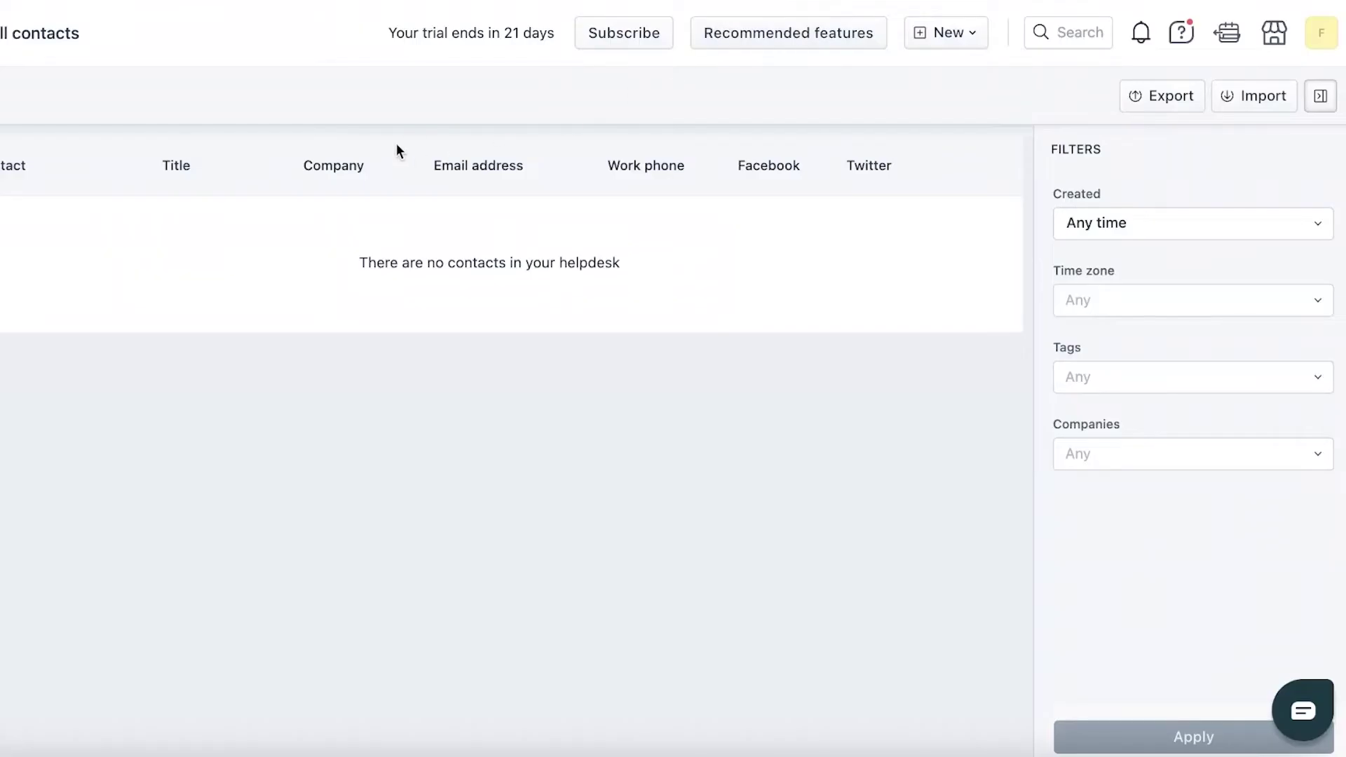
{"action": "left_click", "coordinate": [24, 153]}
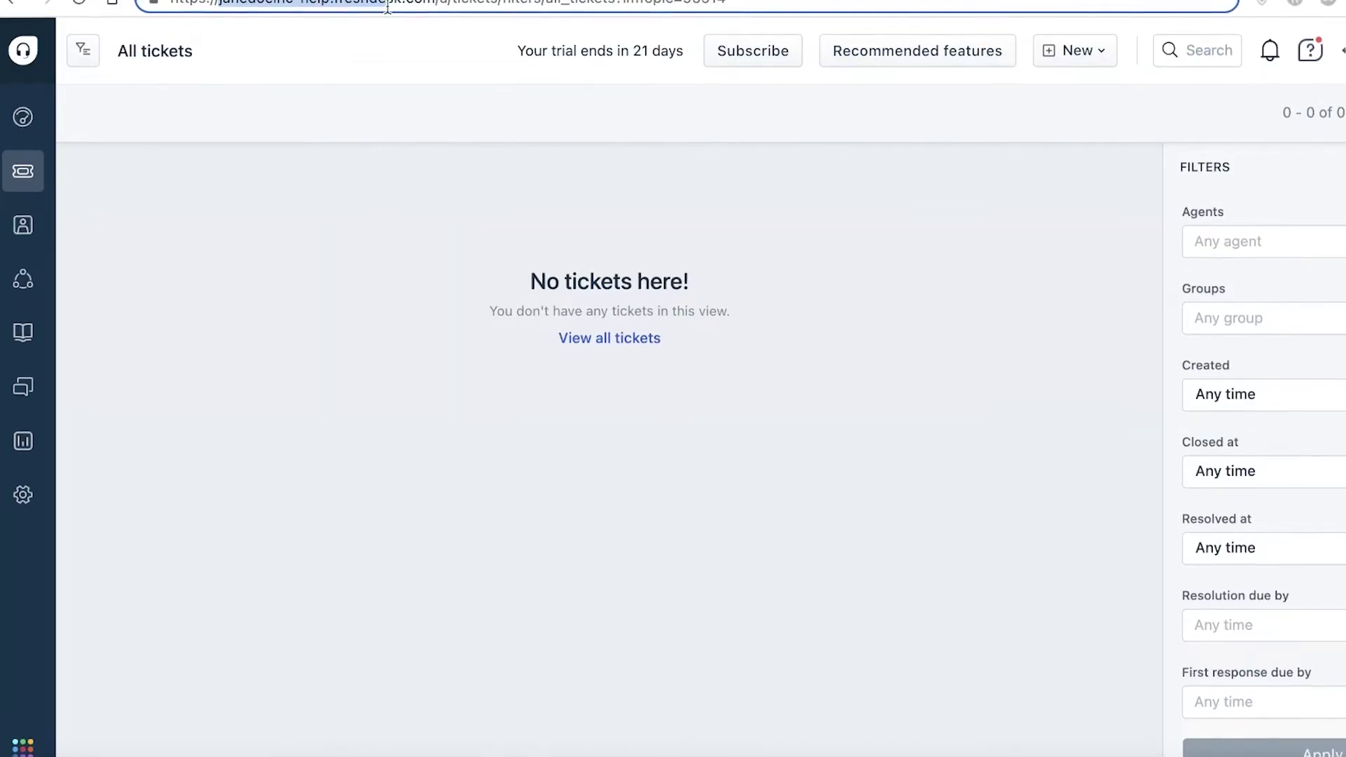
Step: Copy the helpdesk domain janedoeinc-help.freshdesk.com from the address and open it in a new incognito window
{"action": "left_click_drag", "start_coordinate": [219, 17], "coordinate": [436, 17]}
{"action": "right_click", "coordinate": [397, 18]}
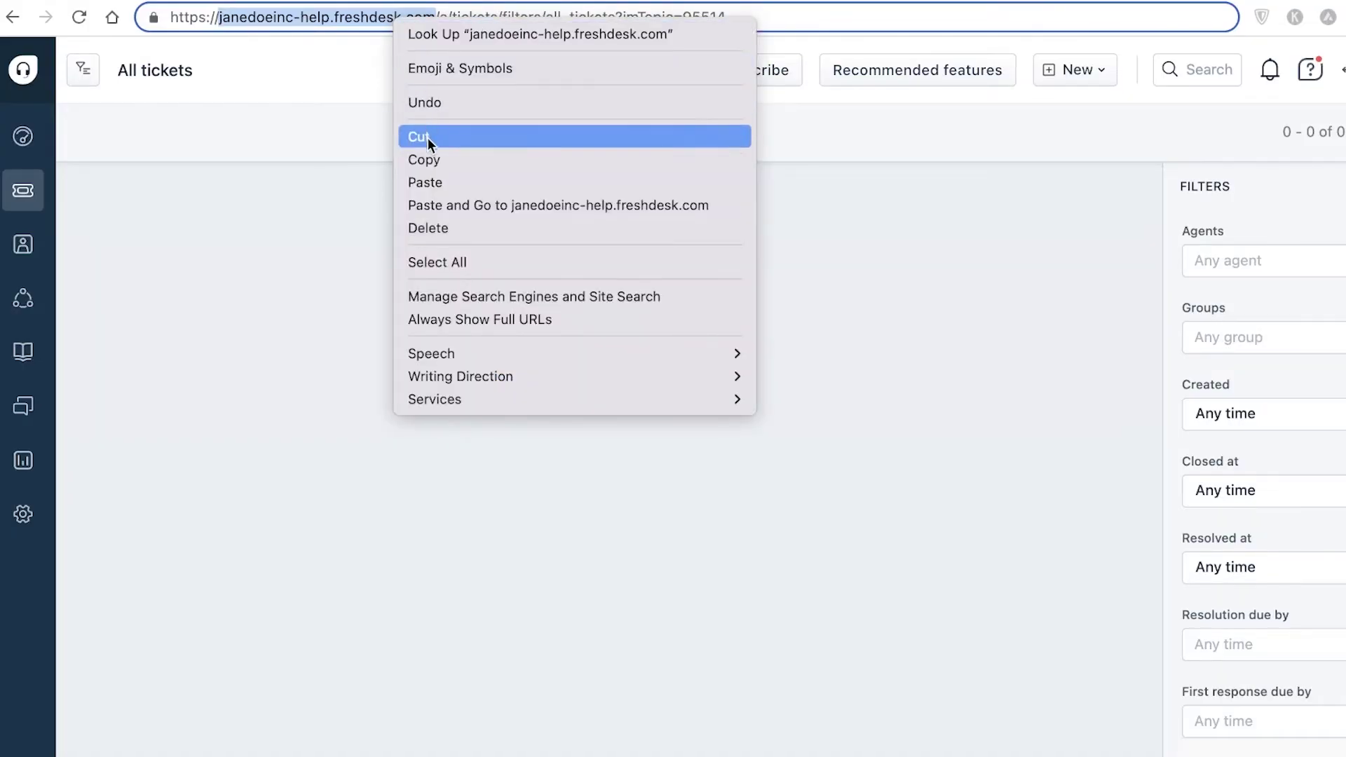
{"action": "left_click", "coordinate": [424, 160]}
{"action": "key", "text": "super+shift+n"}
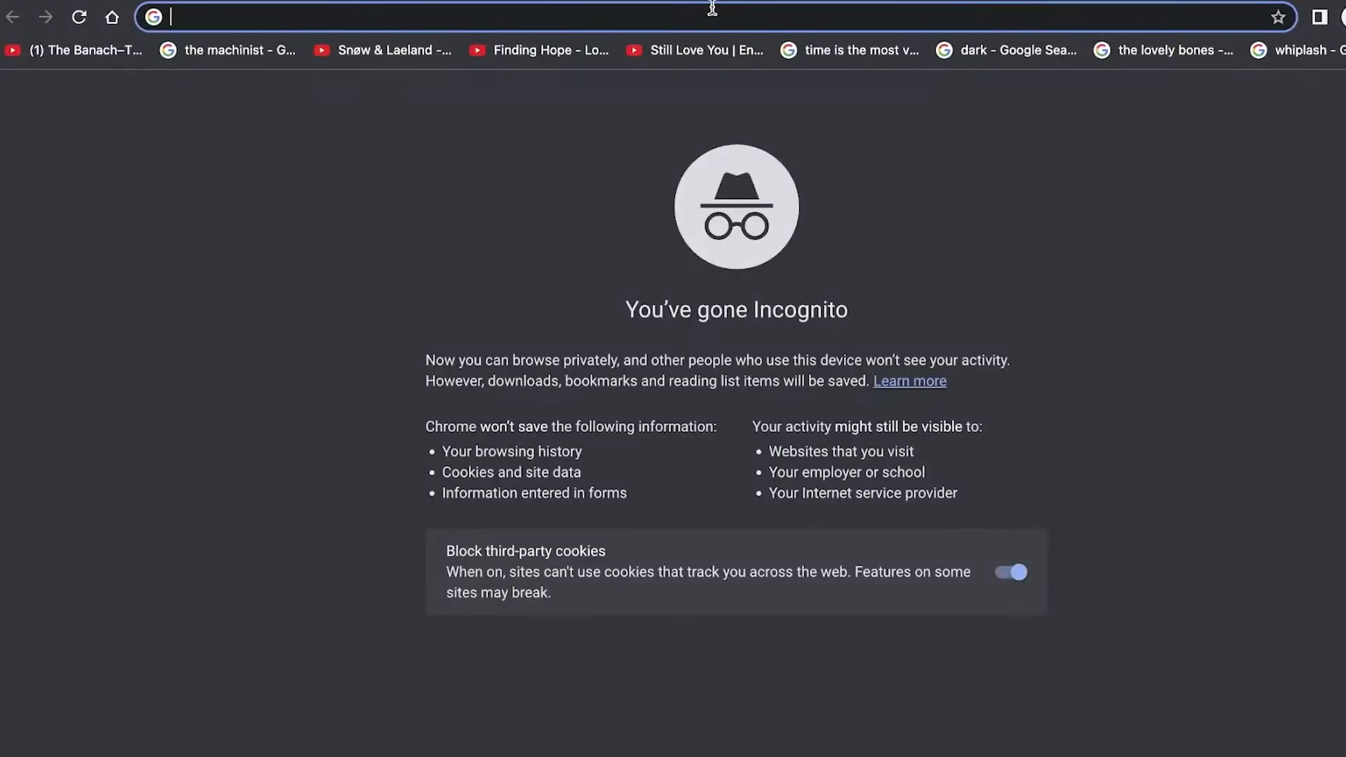
{"action": "right_click", "coordinate": [688, 19]}
{"action": "left_click", "coordinate": [783, 166]}
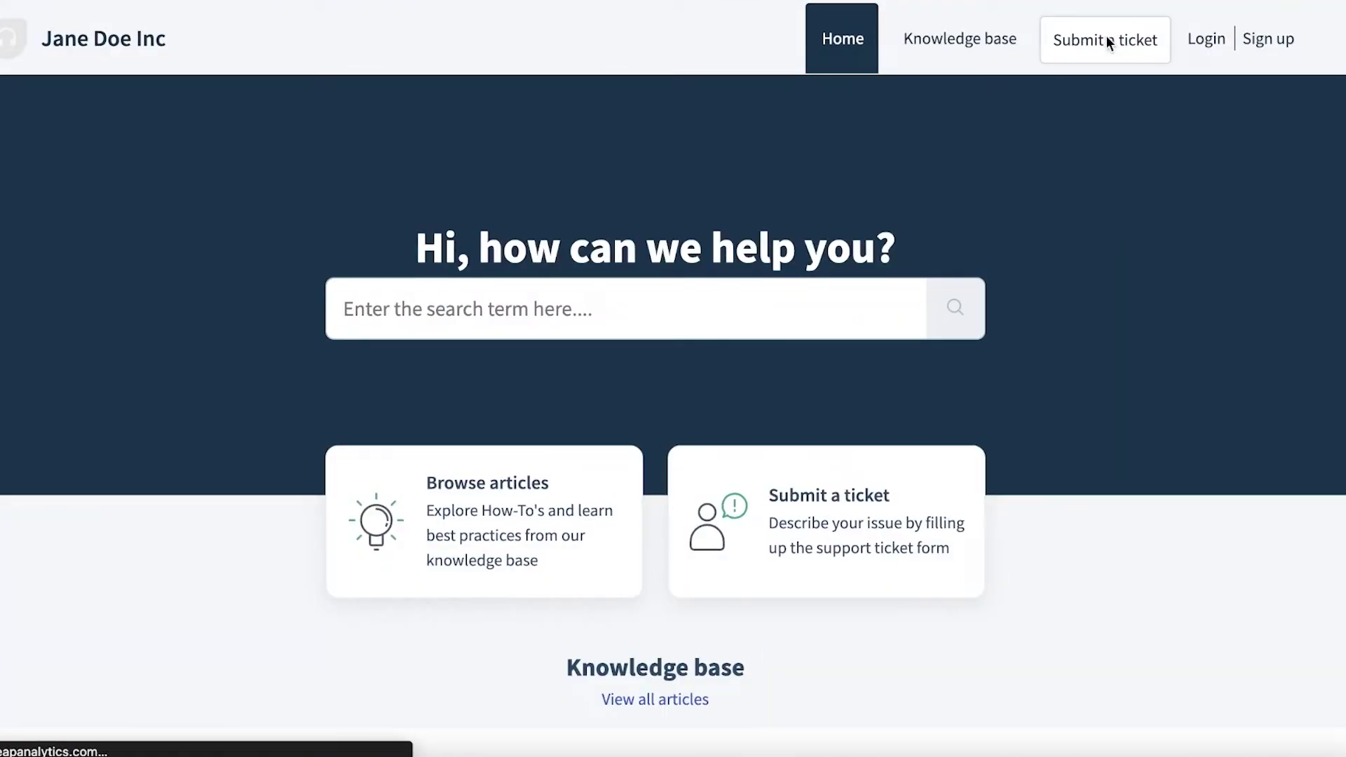
Step: Start submitting a ticket on the customer portal and choose Report an issue as the reason for contact
{"action": "left_click", "coordinate": [1106, 36]}
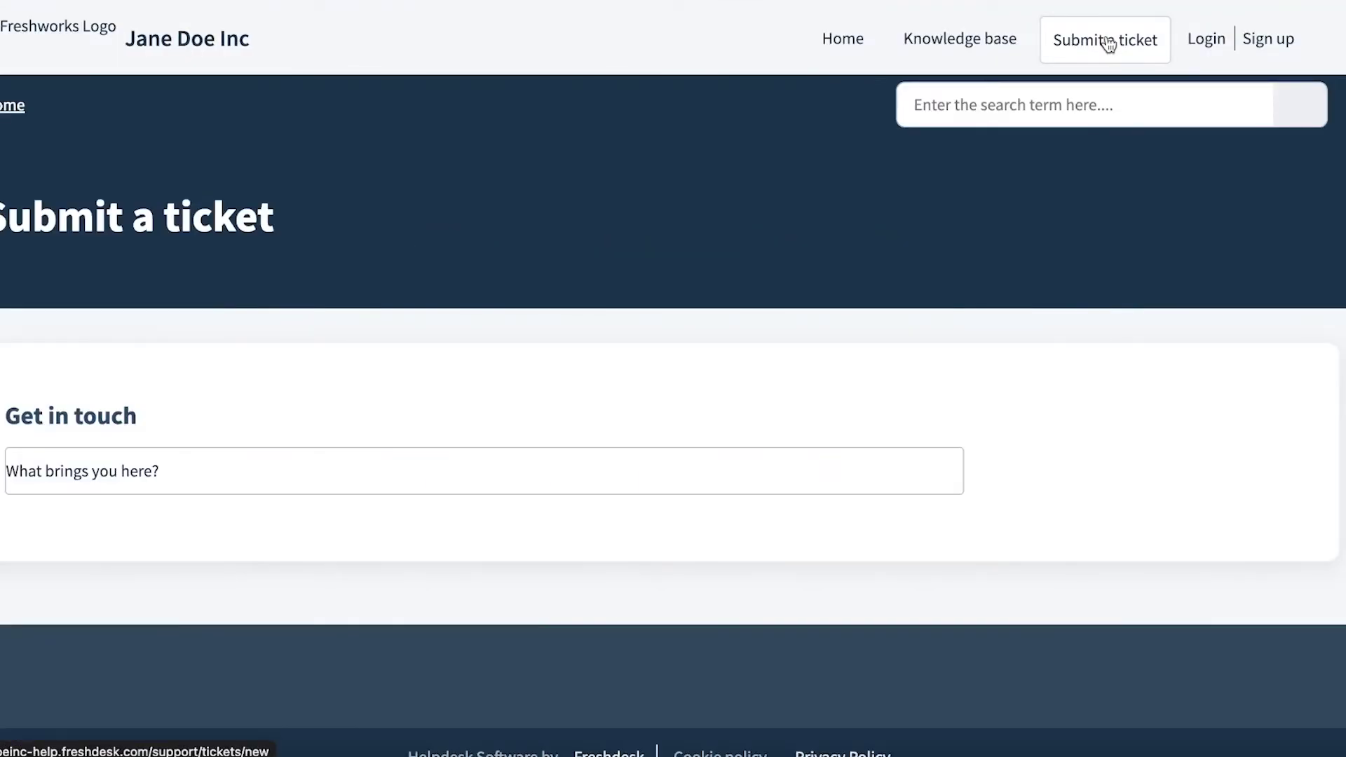
{"action": "left_click", "coordinate": [246, 487]}
{"action": "left_click", "coordinate": [221, 526]}
{"action": "left_click", "coordinate": [217, 477]}
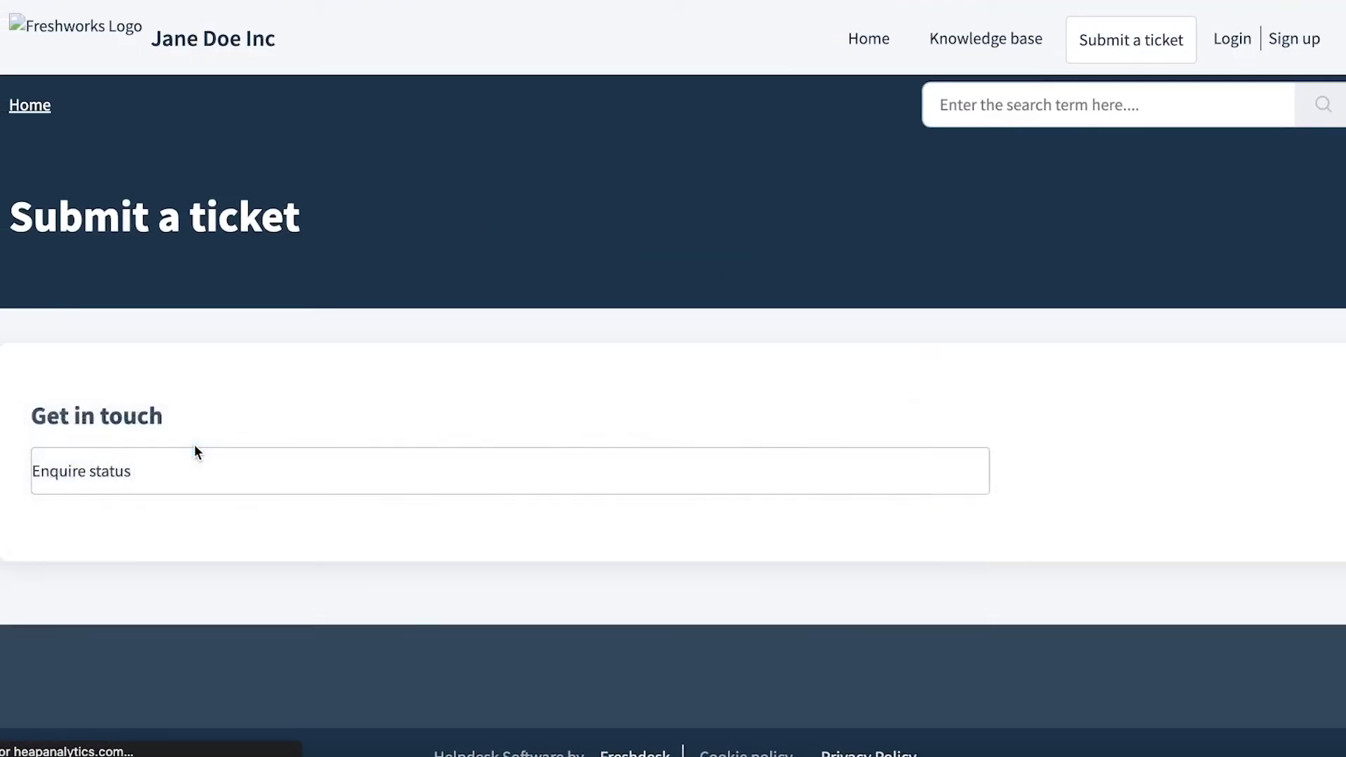
{"action": "left_click", "coordinate": [168, 491]}
{"action": "left_click", "coordinate": [126, 617]}
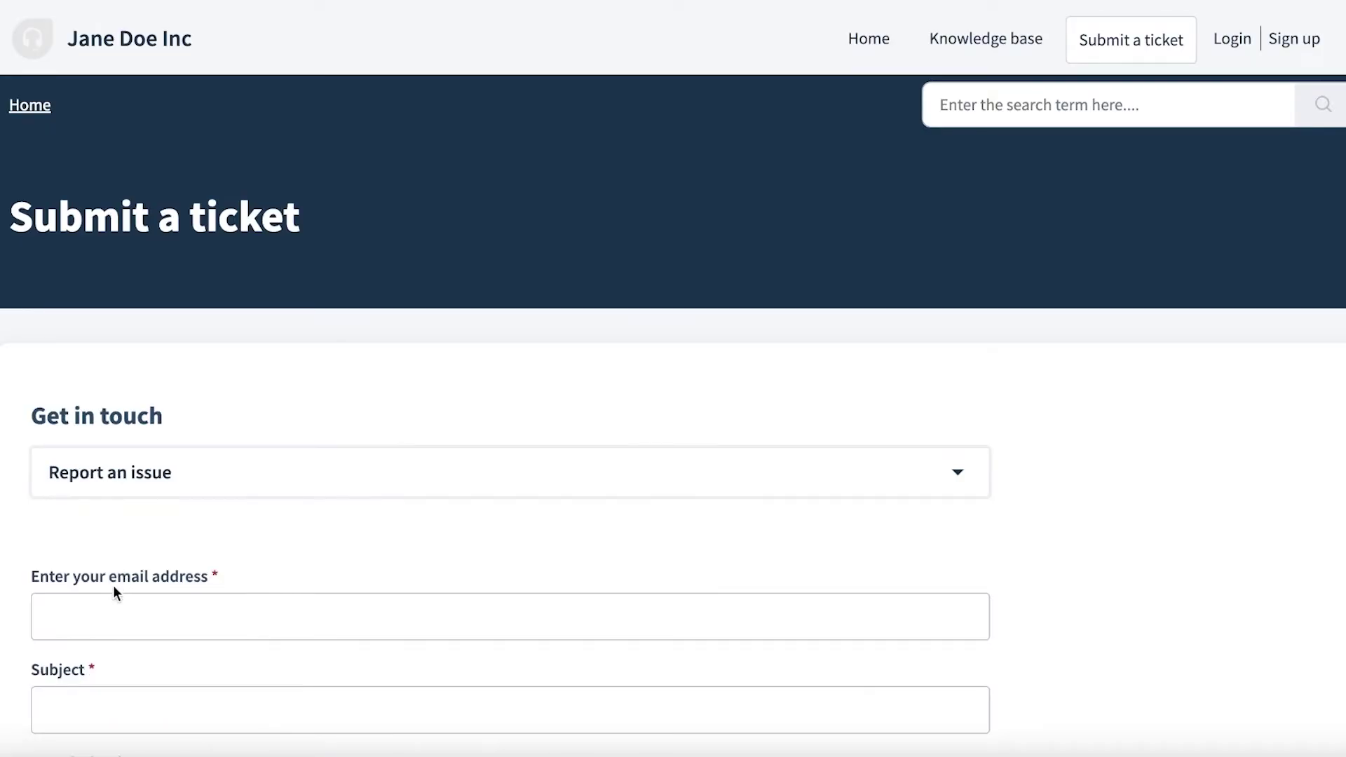
Step: Fill in the requester's email address and name, and enter "I got a broken TV" as the ticket subject
{"action": "left_click", "coordinate": [124, 387]}
{"action": "left_click", "coordinate": [159, 446]}
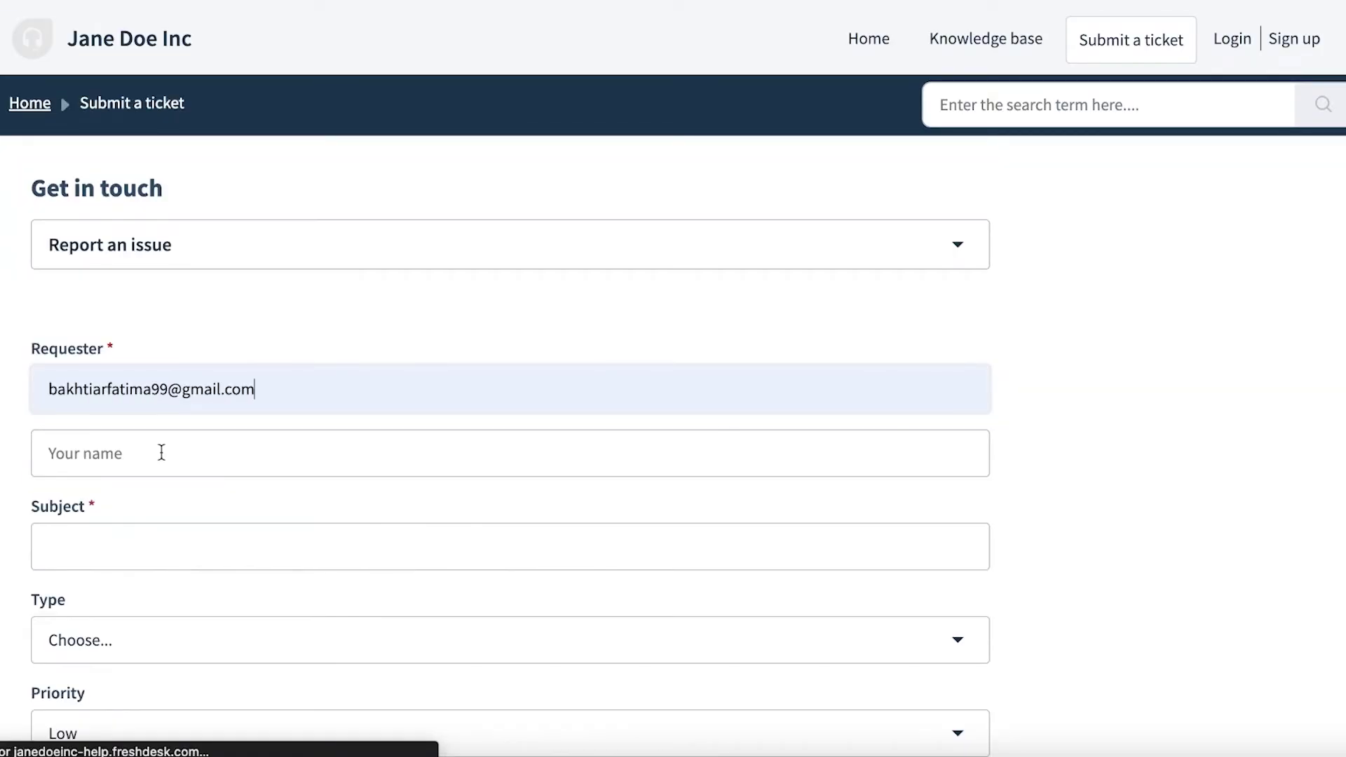
{"action": "left_click", "coordinate": [129, 453]}
{"action": "type", "text": "Jane DOe"}
{"action": "left_click", "coordinate": [210, 546]}
{"action": "type", "text": "I got a broken TV"}
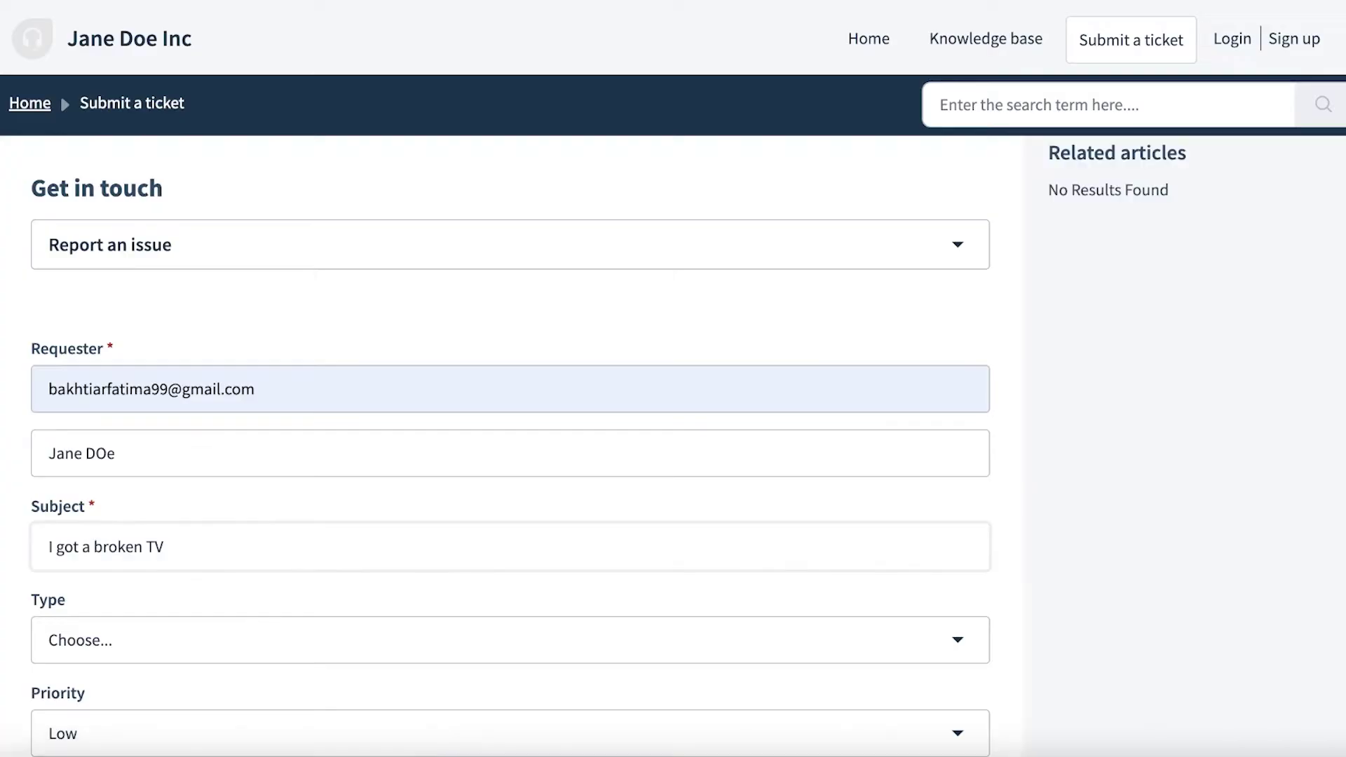
Step: Set the ticket's type to Problem and its priority to Urgent
{"action": "scroll", "coordinate": [121, 552], "scroll_direction": "down", "scroll_amount": 2}
{"action": "left_click", "coordinate": [129, 492]}
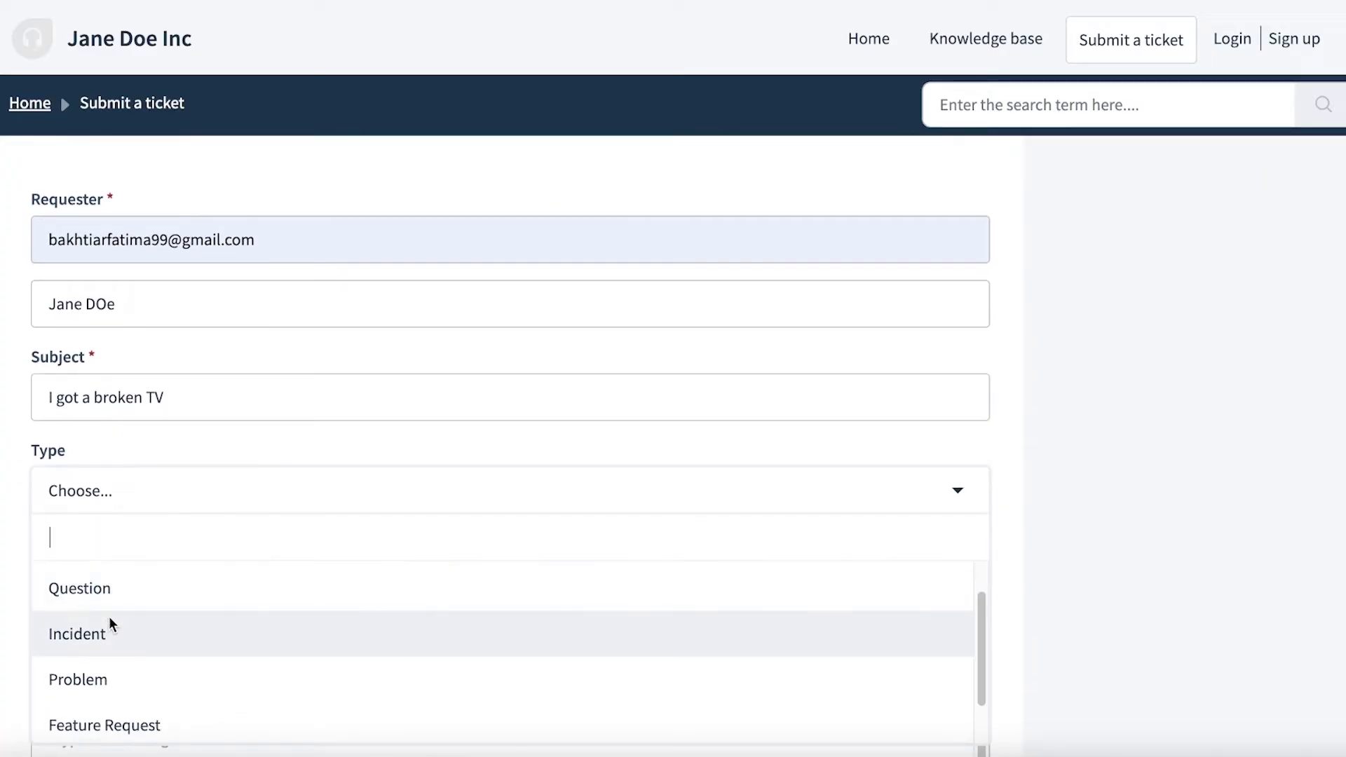
{"action": "left_click", "coordinate": [106, 683]}
{"action": "scroll", "coordinate": [112, 397], "scroll_direction": "down", "scroll_amount": 2}
{"action": "left_click", "coordinate": [207, 405]}
{"action": "left_click", "coordinate": [208, 405]}
{"action": "scroll", "coordinate": [282, 300], "scroll_direction": "down", "scroll_amount": 3}
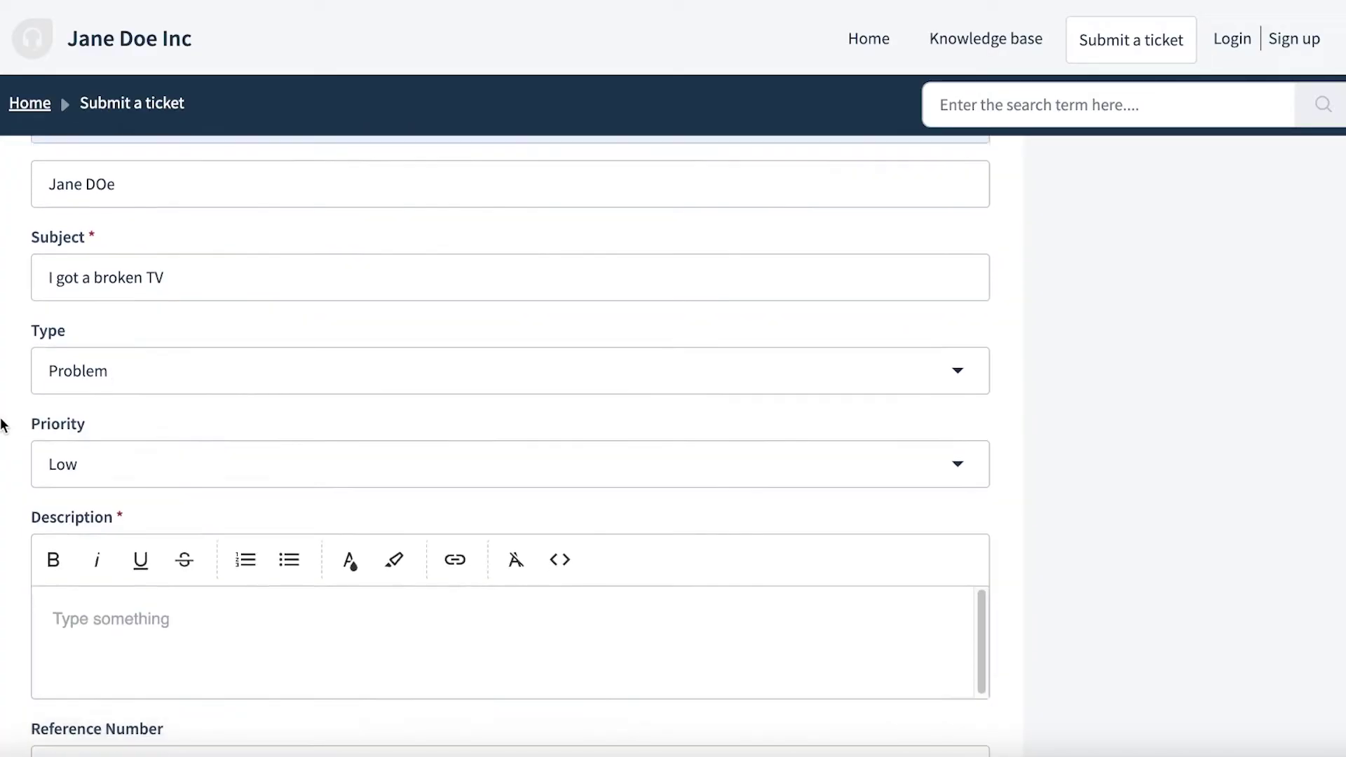
{"action": "left_click", "coordinate": [282, 309]}
{"action": "left_click", "coordinate": [85, 543]}
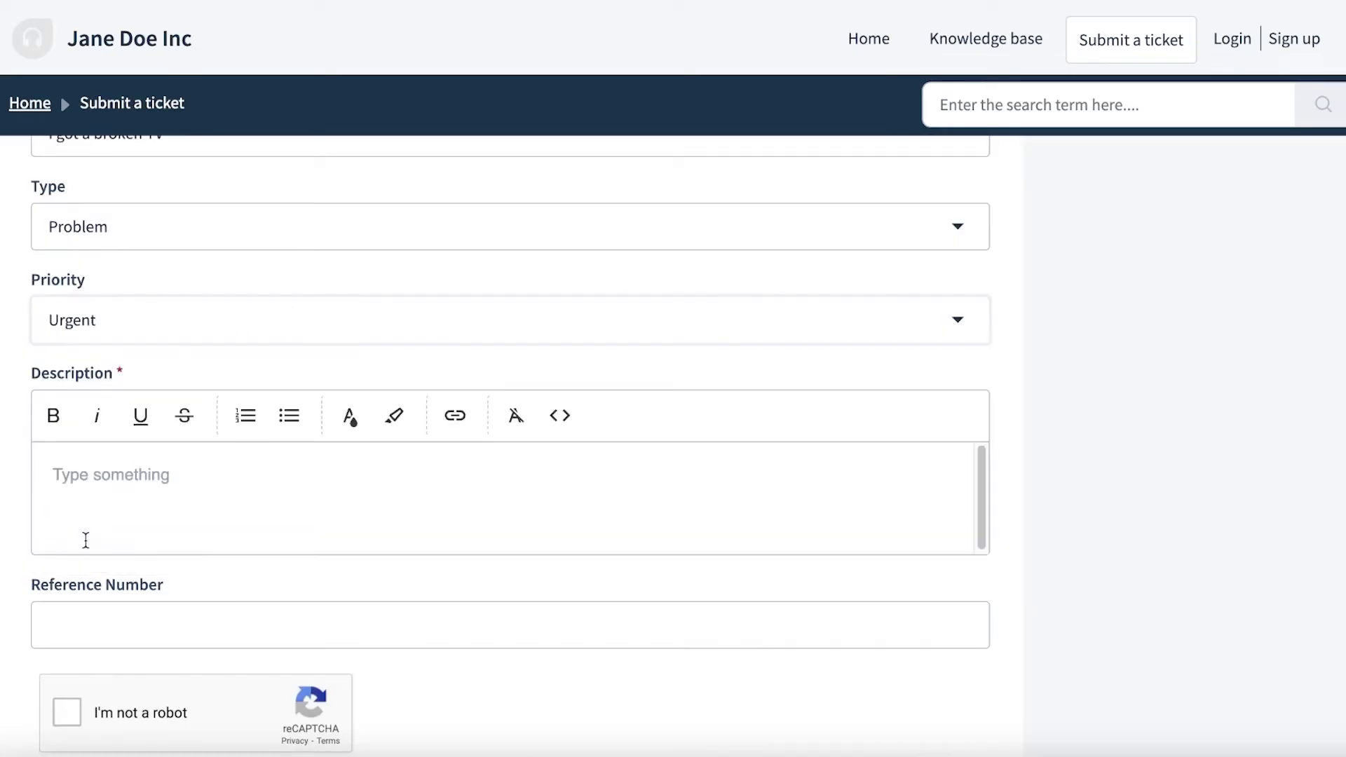
Step: Describe the issue as "My product arrived broken", complete the robot check and submit the ticket without a reference number
{"action": "left_click", "coordinate": [60, 475]}
{"action": "type", "text": "My product arrived broken"}
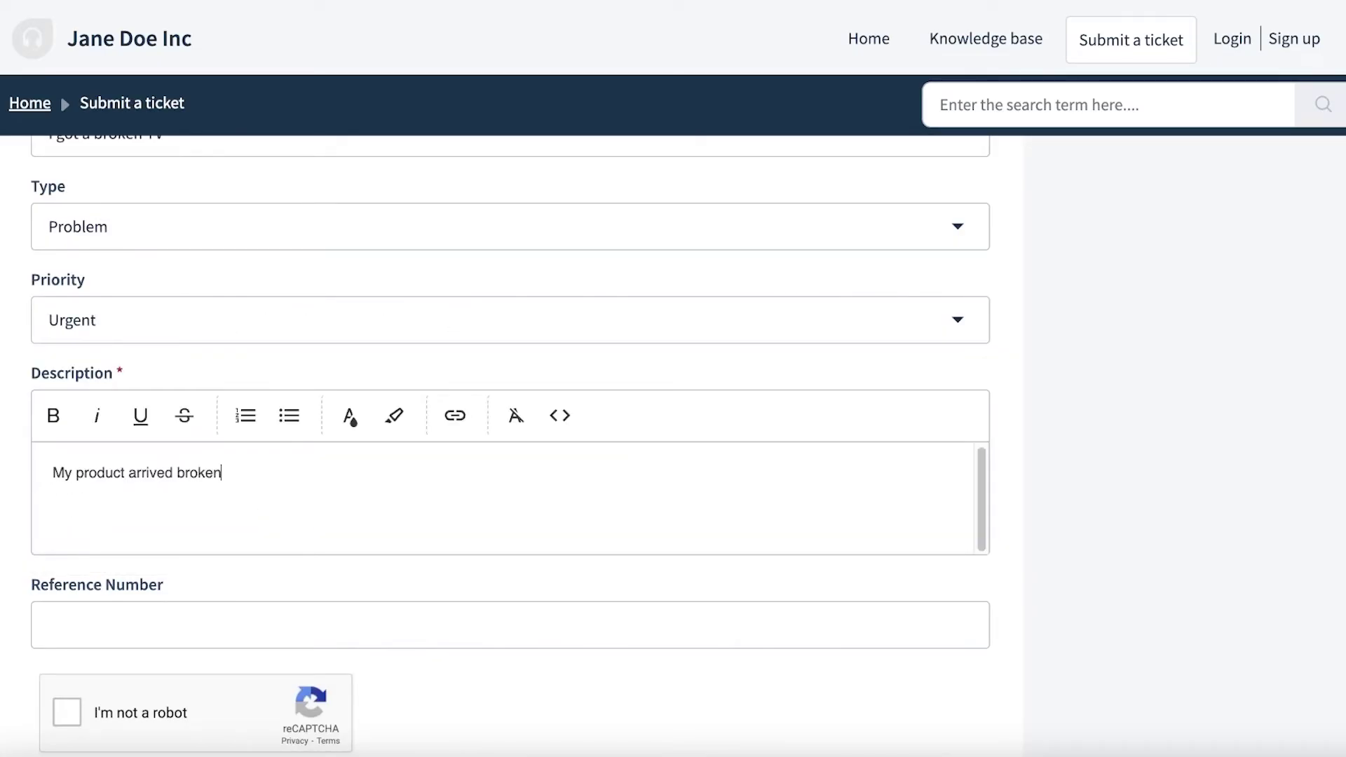
{"action": "scroll", "coordinate": [156, 589], "scroll_direction": "down", "scroll_amount": 1}
{"action": "left_click", "coordinate": [154, 591]}
{"action": "scroll", "coordinate": [153, 591], "scroll_direction": "down", "scroll_amount": 4}
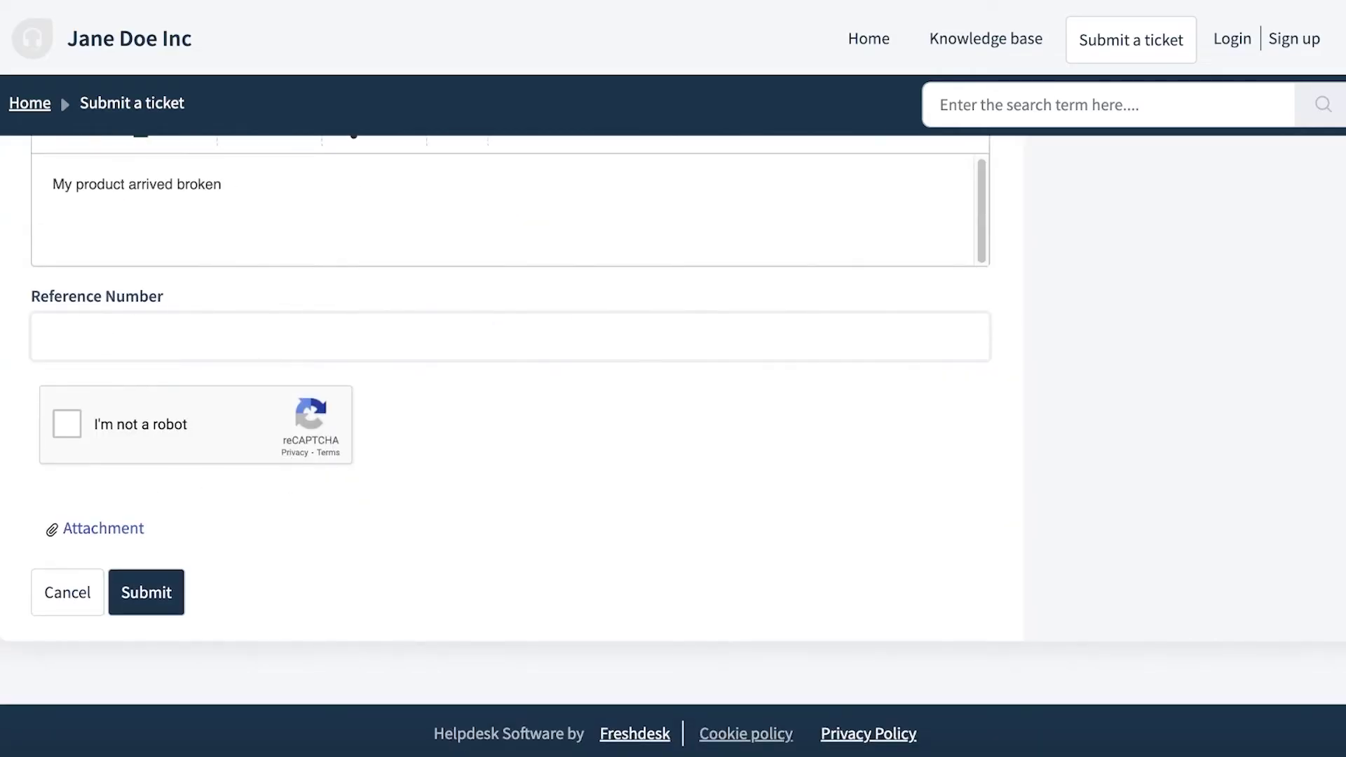
{"action": "left_click", "coordinate": [72, 424]}
{"action": "left_click", "coordinate": [169, 604]}
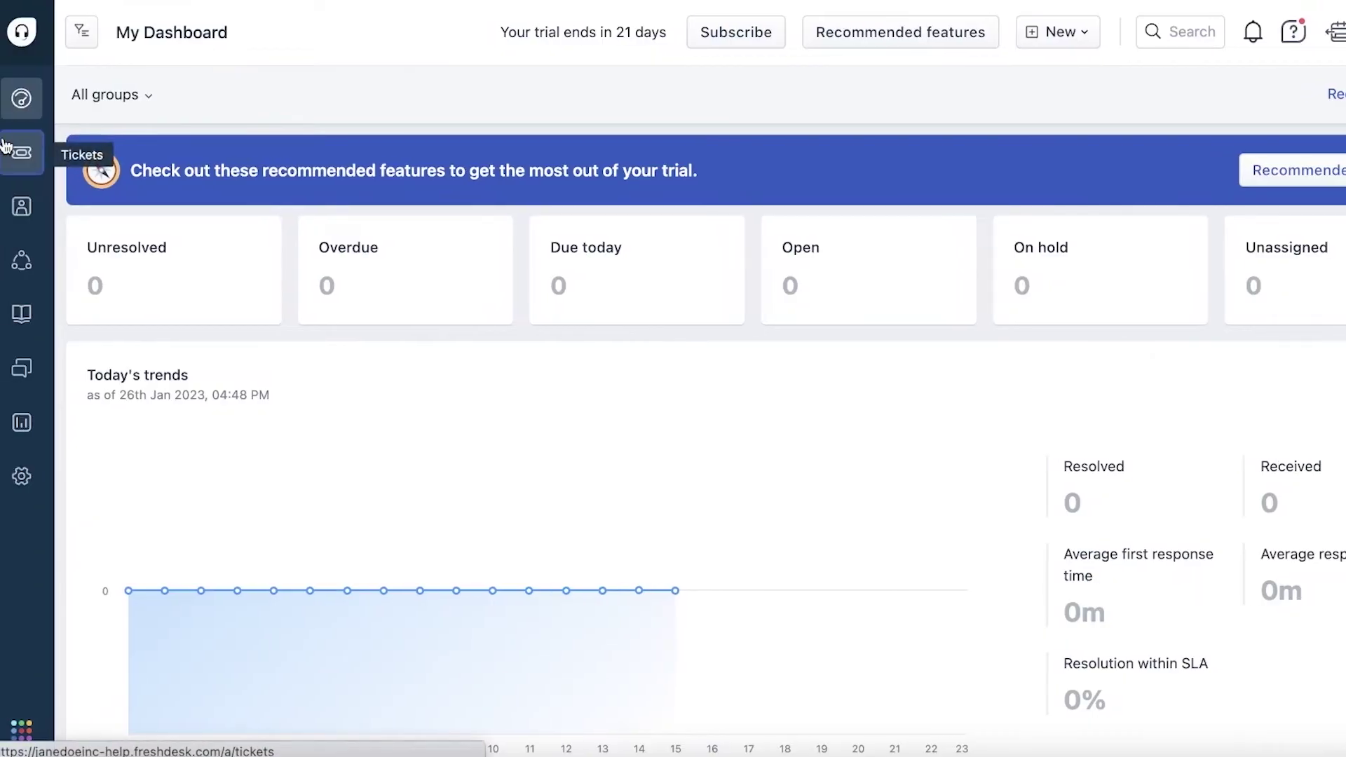
Step: Return to the agent helpdesk, reload the dashboard and open the ticket list to check for the submitted ticket
{"action": "left_click", "coordinate": [18, 151]}
{"action": "left_click", "coordinate": [19, 41]}
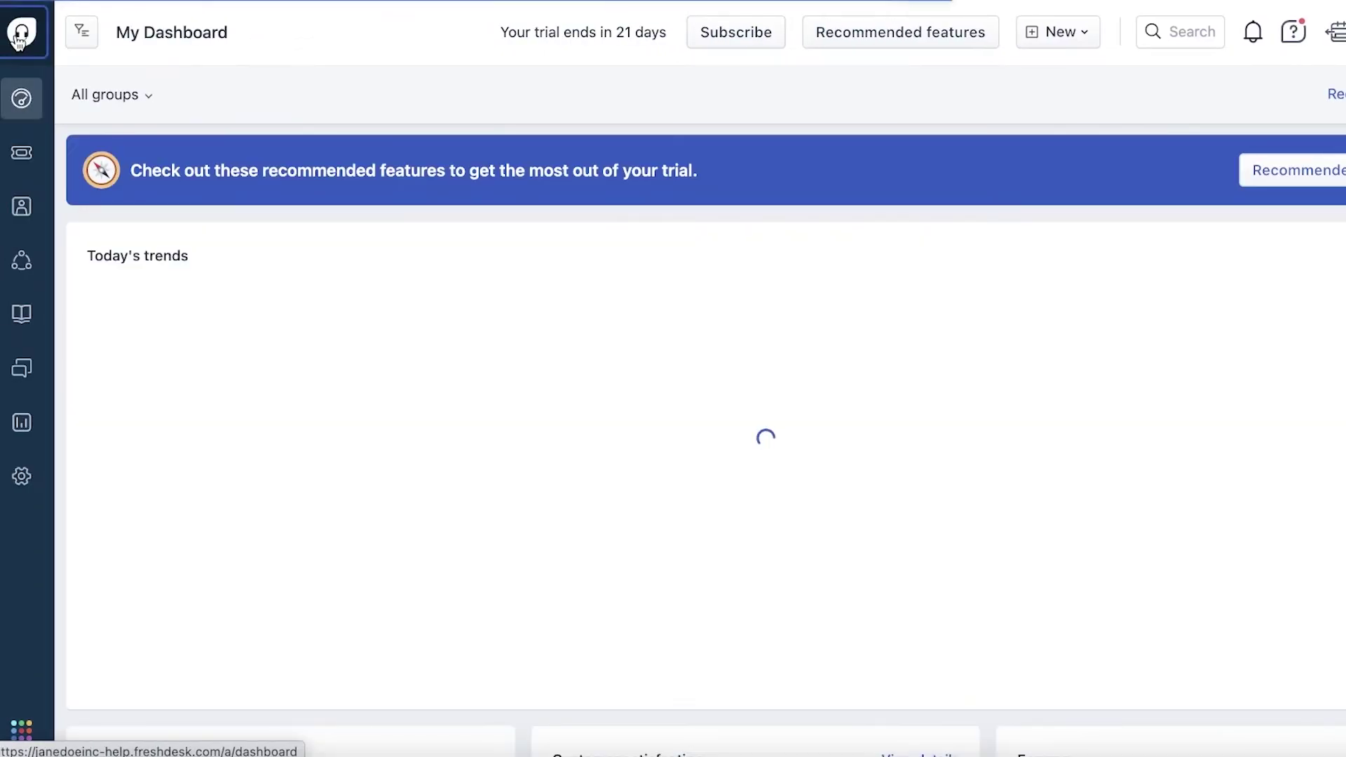
{"action": "left_click", "coordinate": [26, 160]}
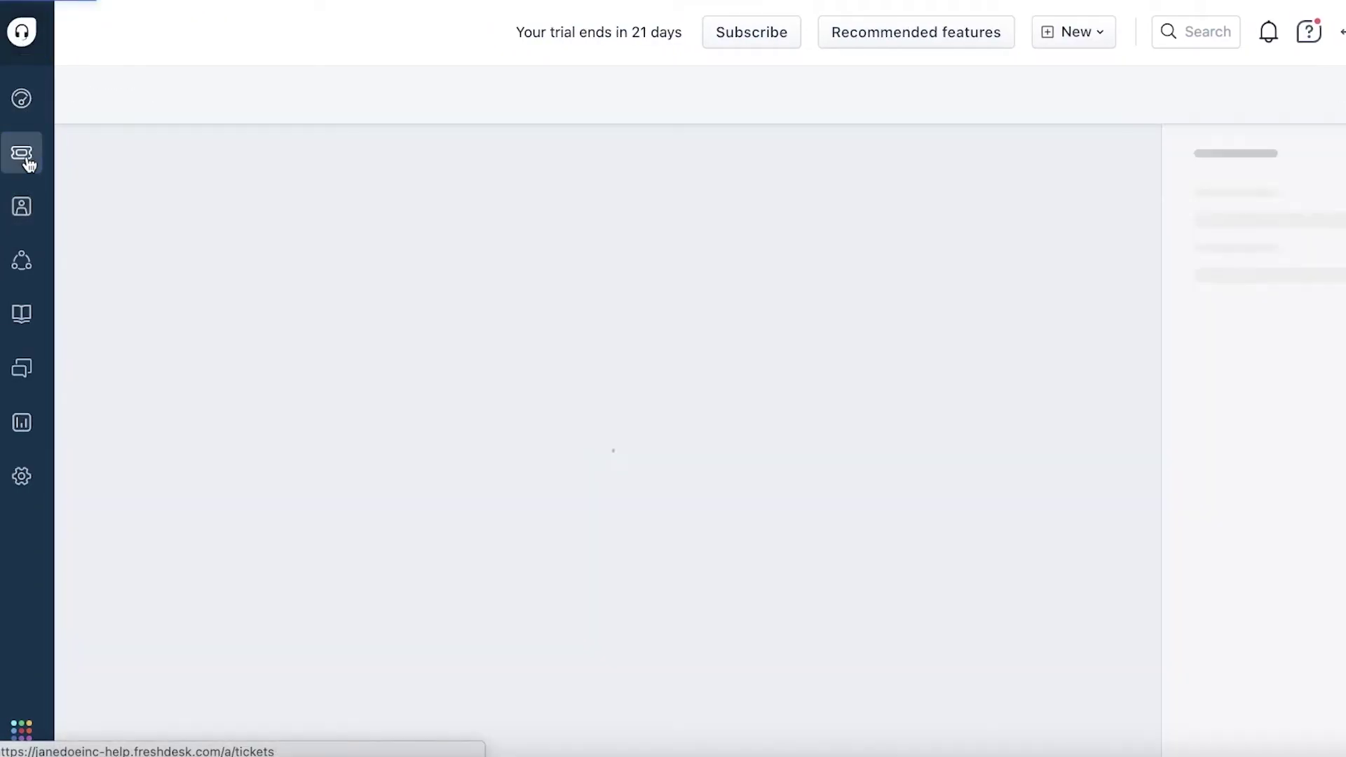
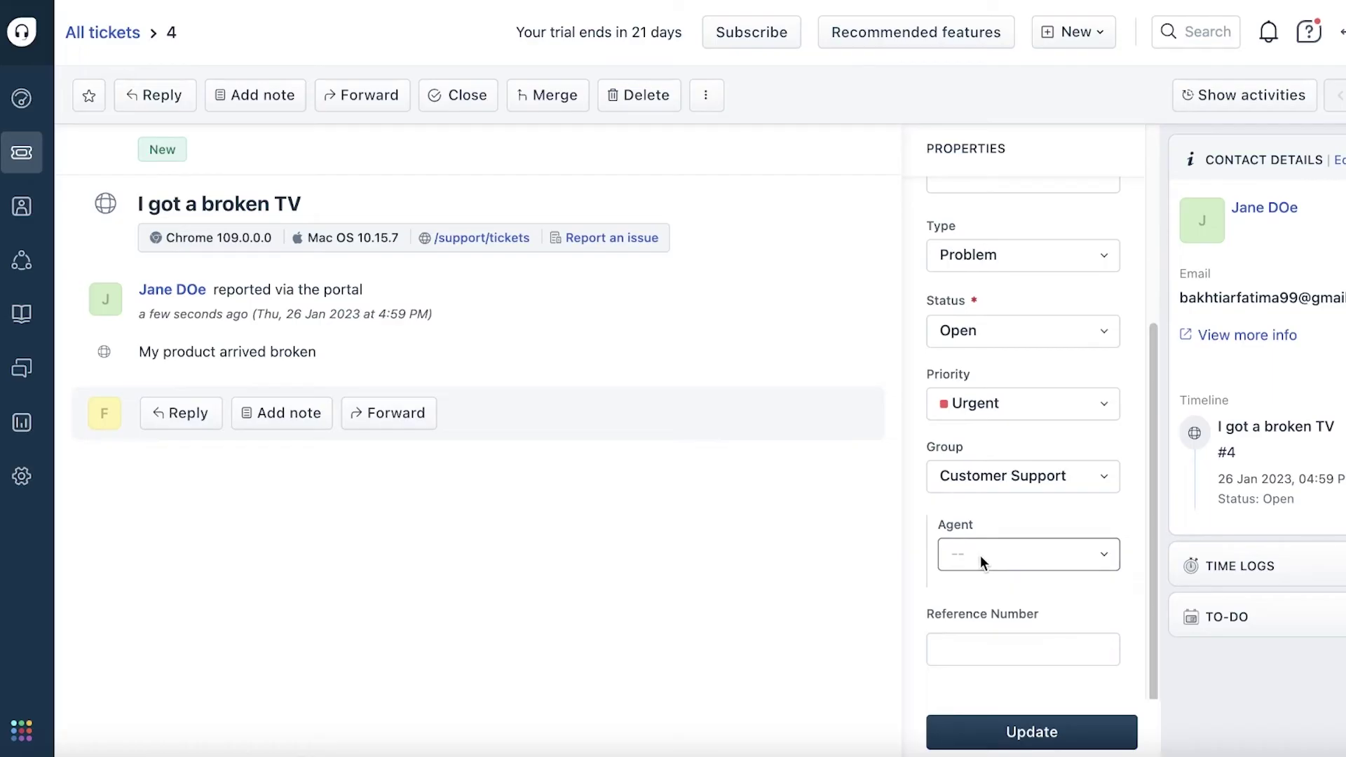
Step: Look over the broken TV ticket's agent choices, contact details, time logs and to-do section
{"action": "left_click", "coordinate": [980, 555]}
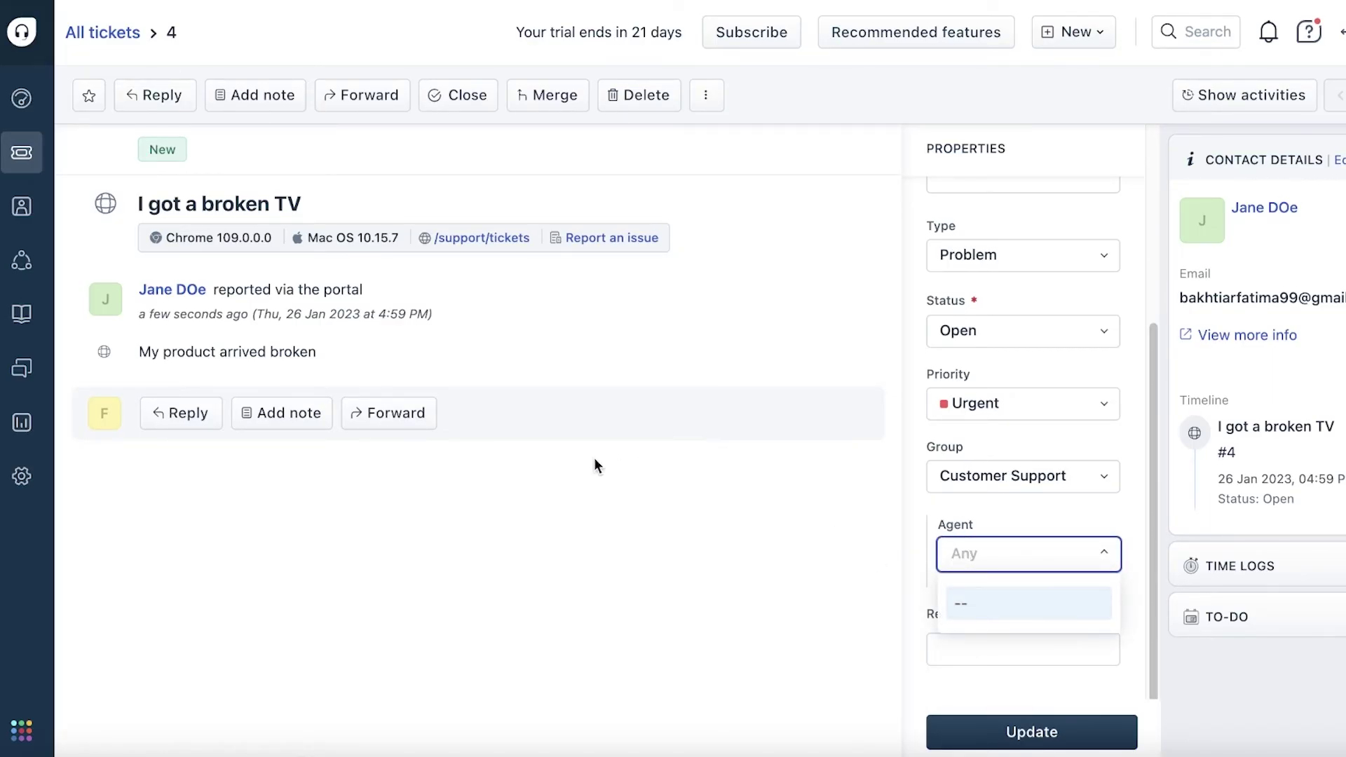
{"action": "left_click", "coordinate": [1278, 452]}
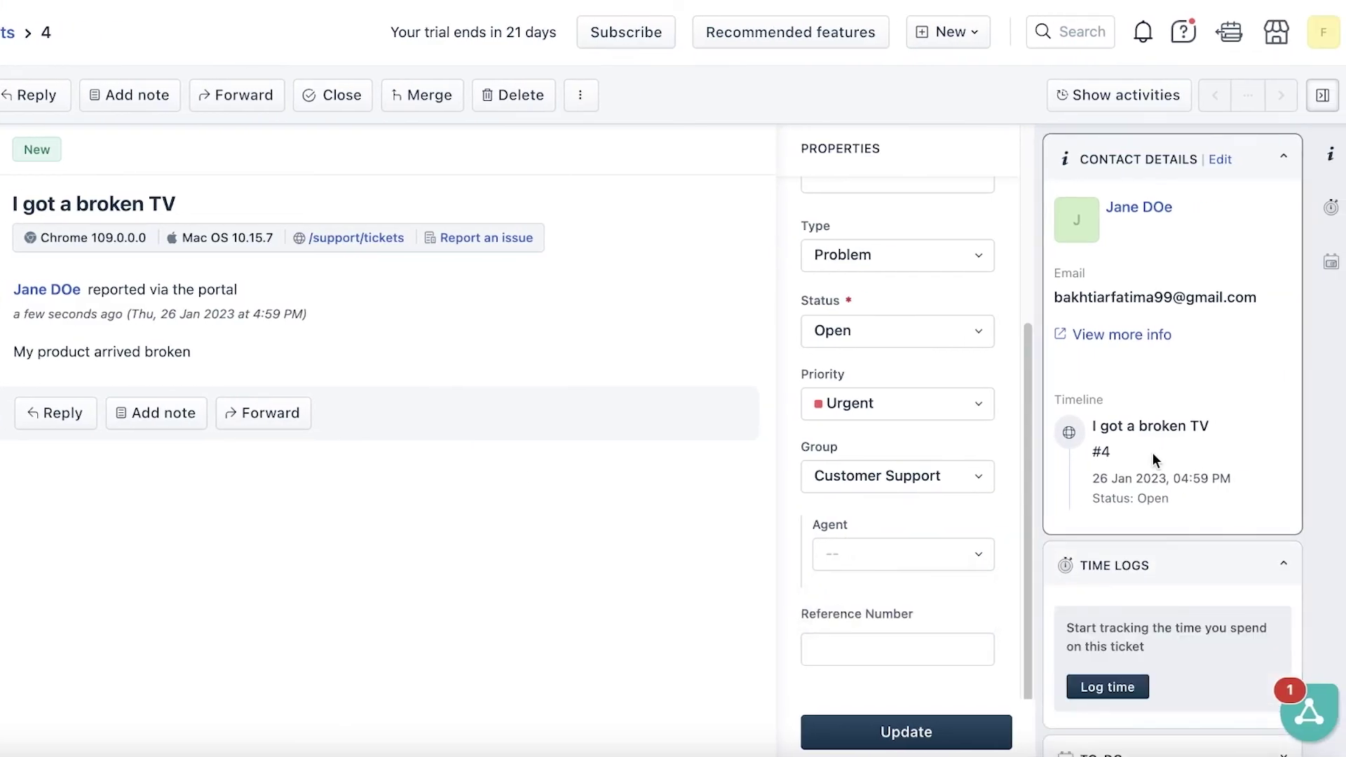
{"action": "scroll", "coordinate": [1221, 595], "scroll_direction": "down", "scroll_amount": 3}
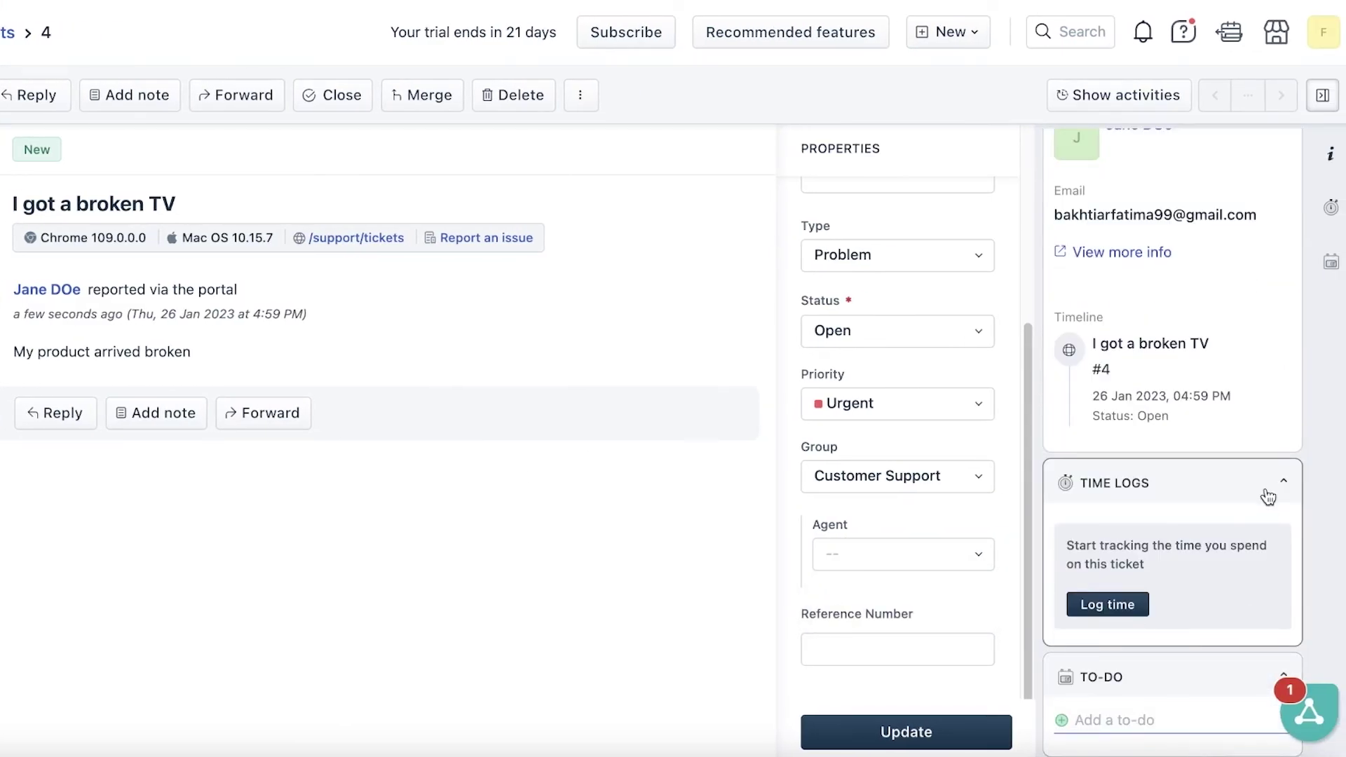
{"action": "left_click", "coordinate": [1268, 496]}
{"action": "left_click", "coordinate": [1091, 625]}
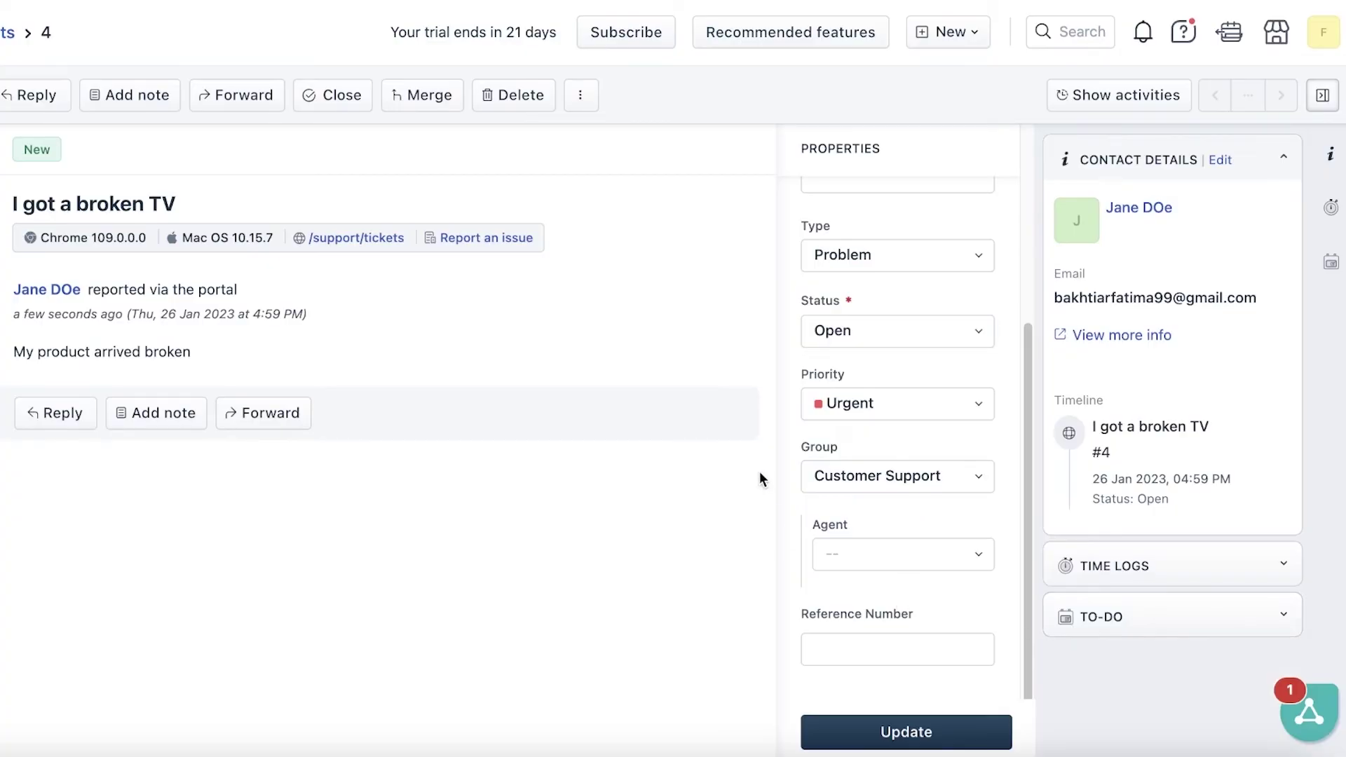
{"action": "left_click", "coordinate": [1122, 617]}
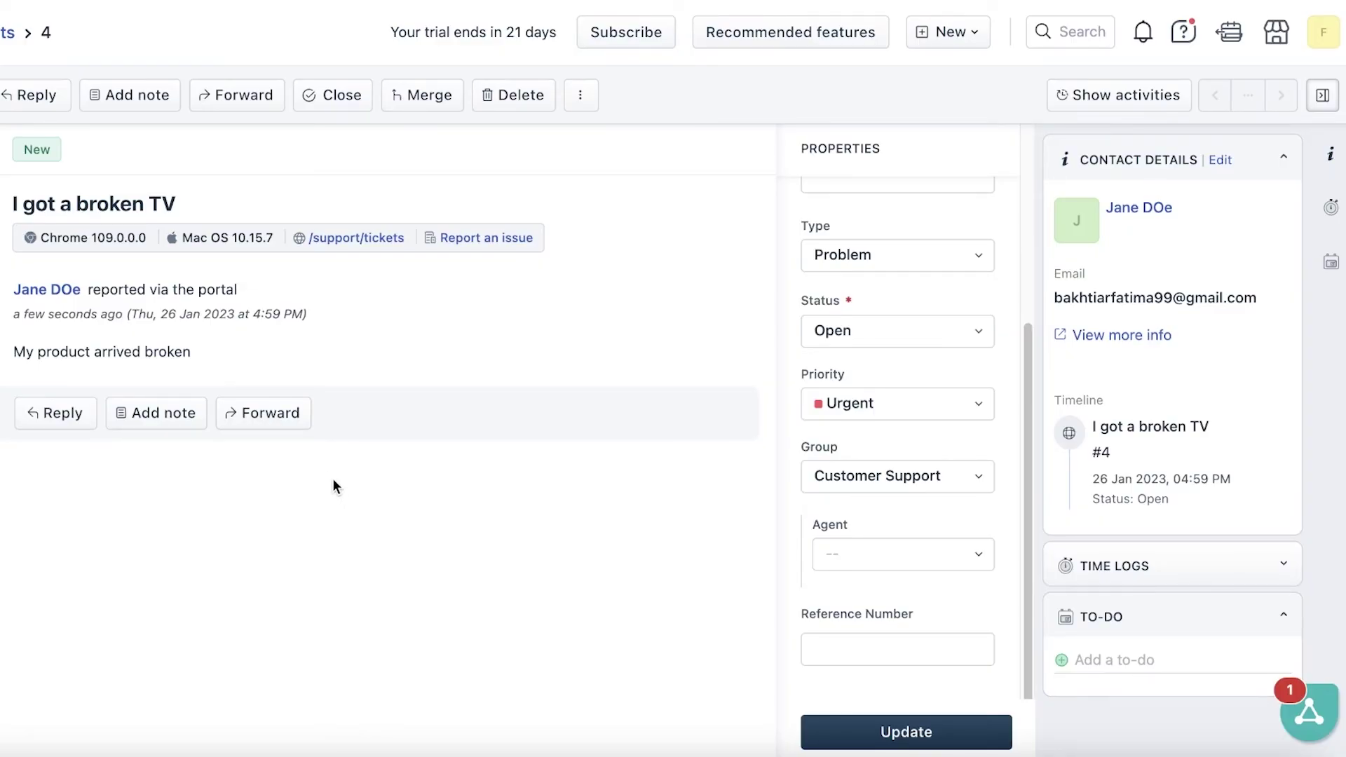
Step: Reopen the broken TV ticket from the ticket list, view its merge options and close them without merging
{"action": "left_click", "coordinate": [16, 158]}
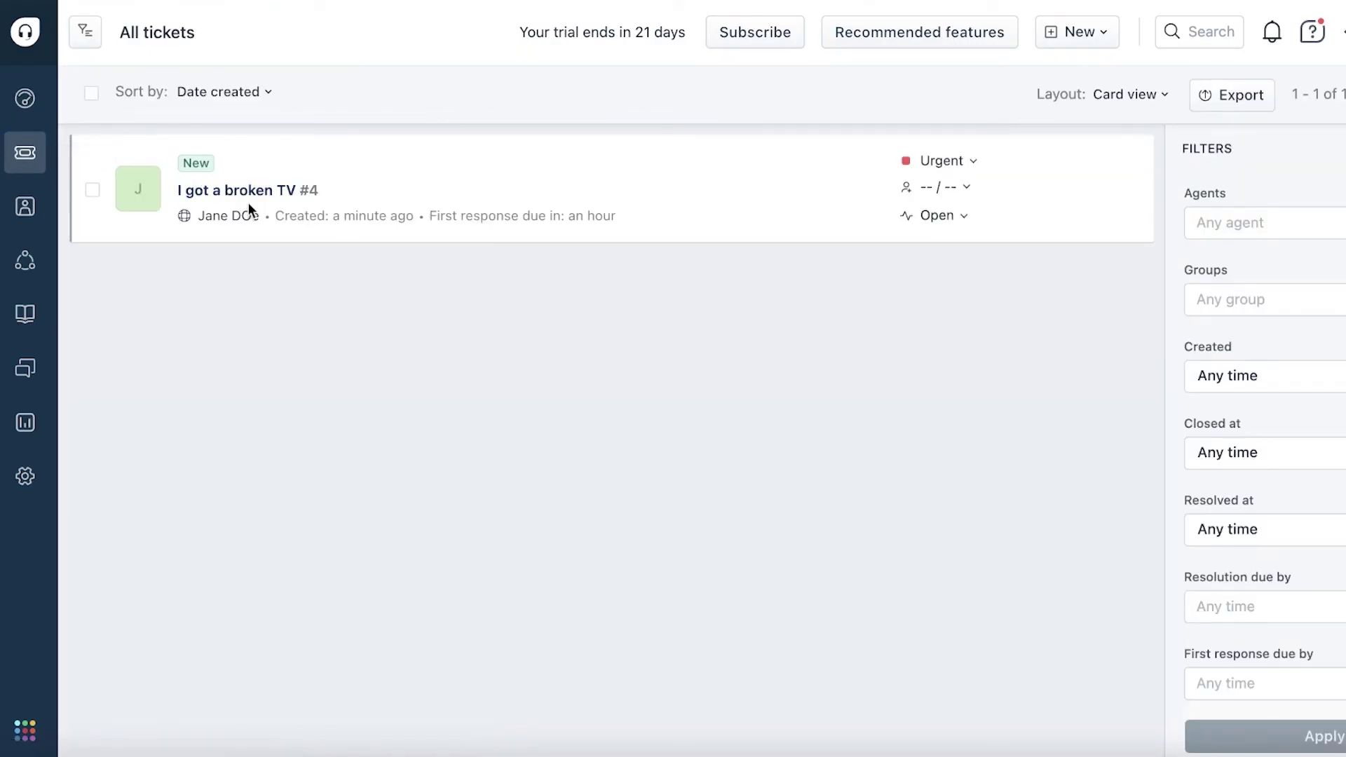
{"action": "left_click", "coordinate": [247, 200]}
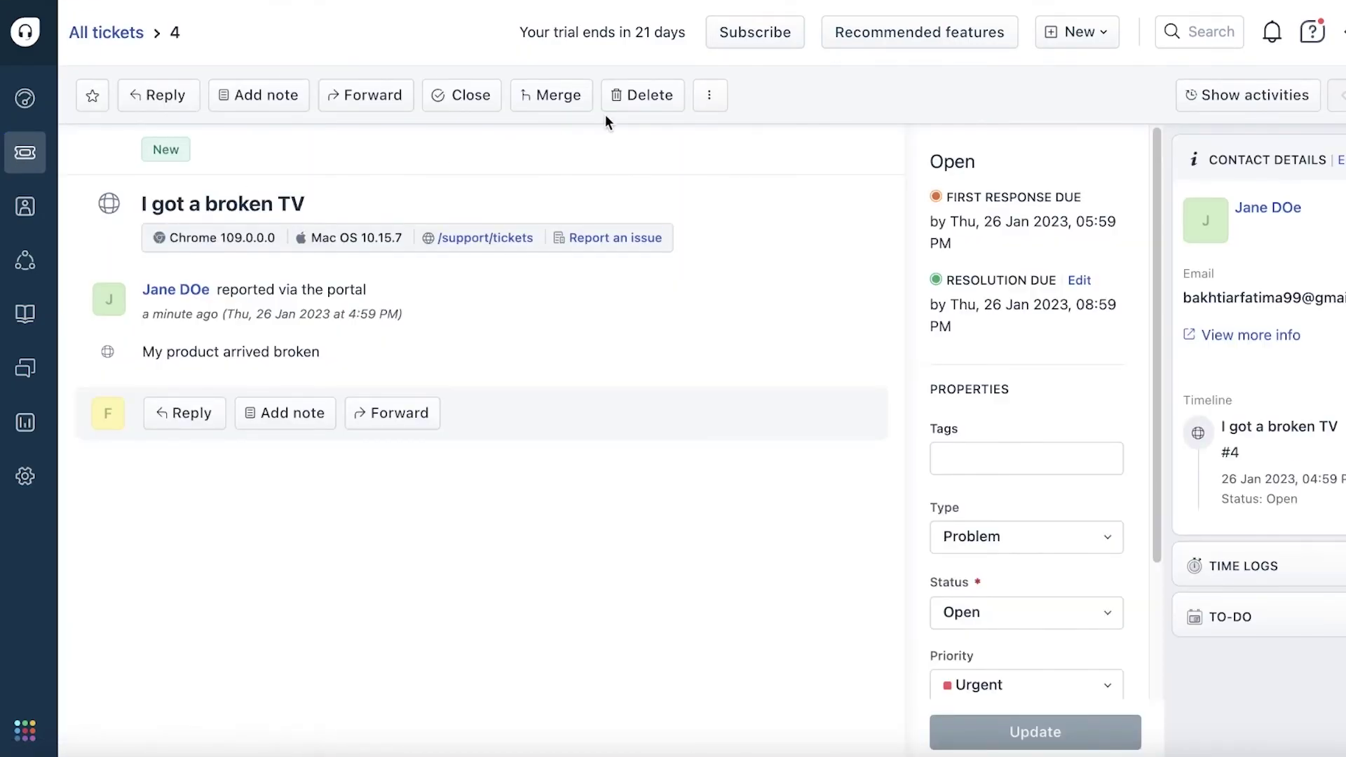
{"action": "left_click", "coordinate": [553, 98]}
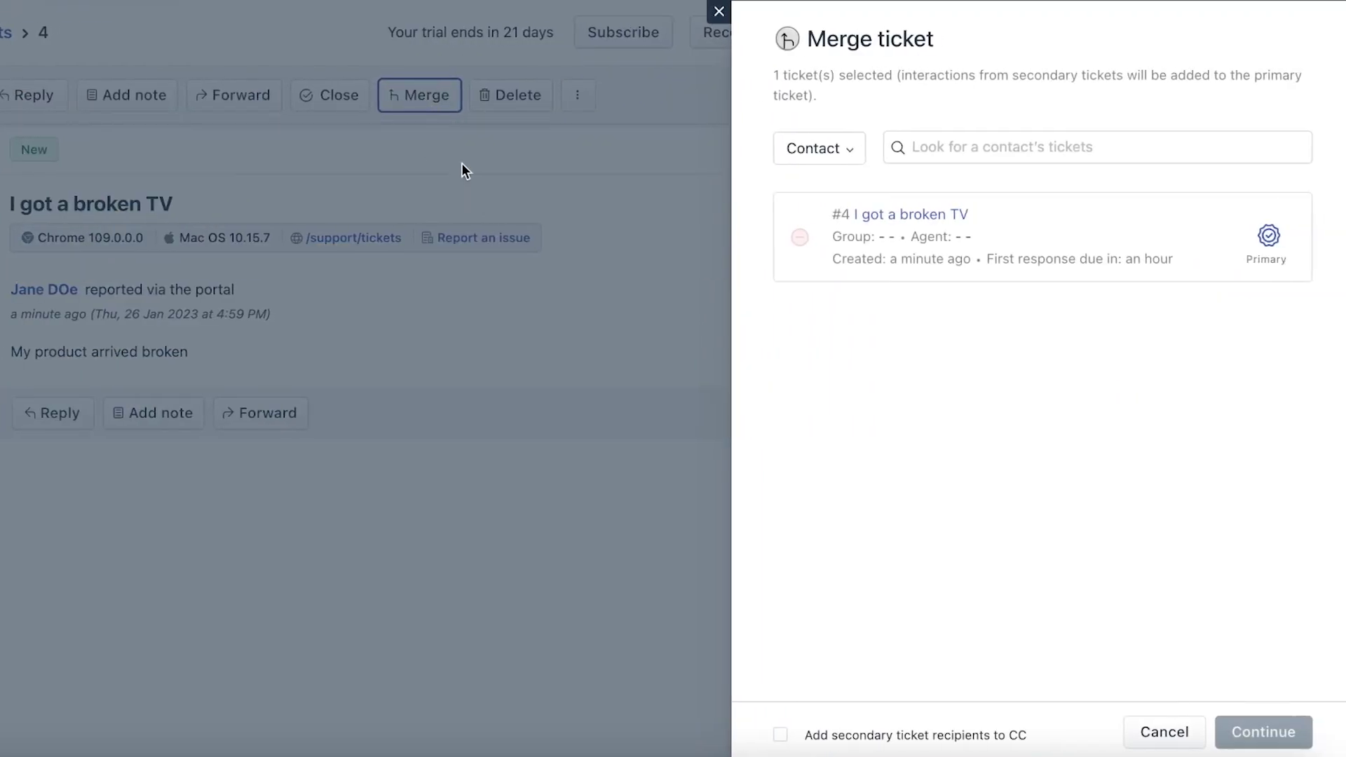
{"action": "left_click", "coordinate": [718, 12]}
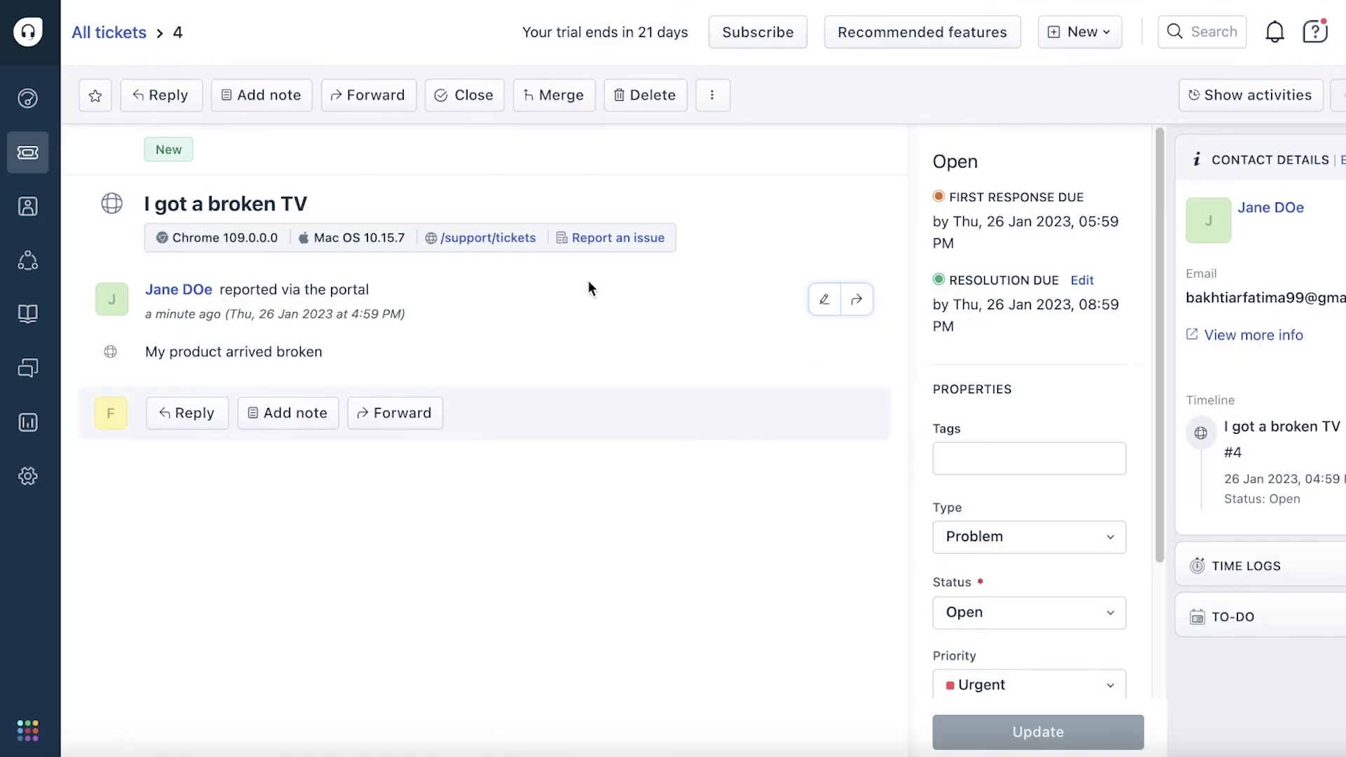
Step: Return to the ticket list and view which kinds of new items can be created, without creating one
{"action": "left_click", "coordinate": [28, 152]}
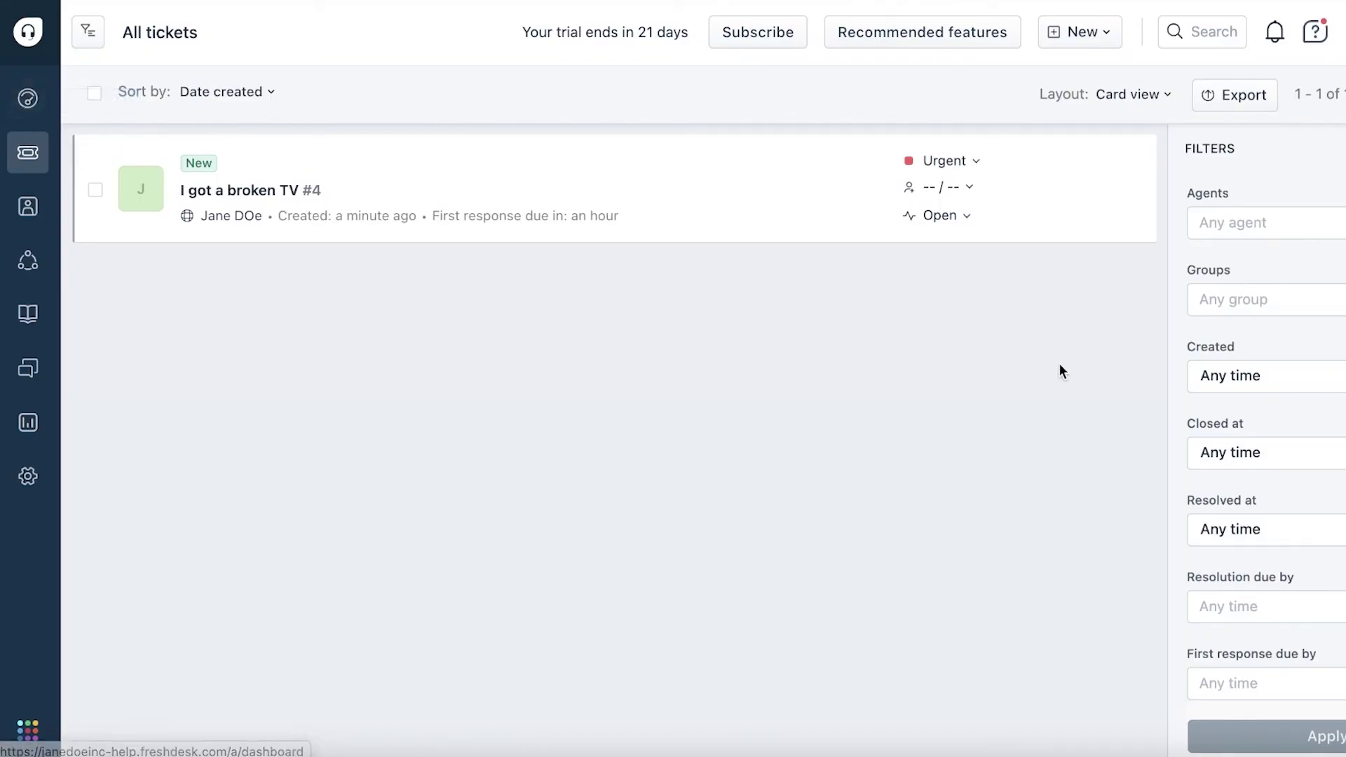
{"action": "left_click", "coordinate": [1080, 32]}
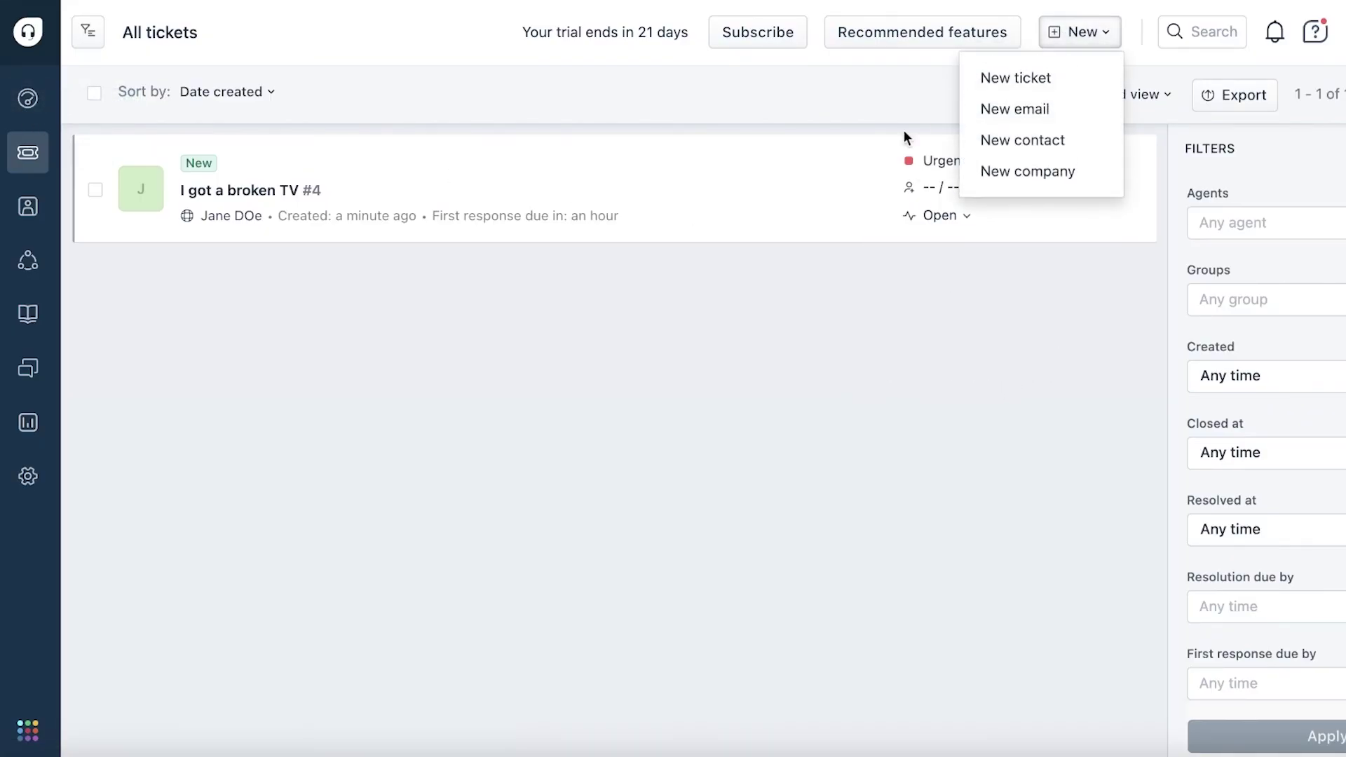
{"action": "left_click", "coordinate": [685, 293]}
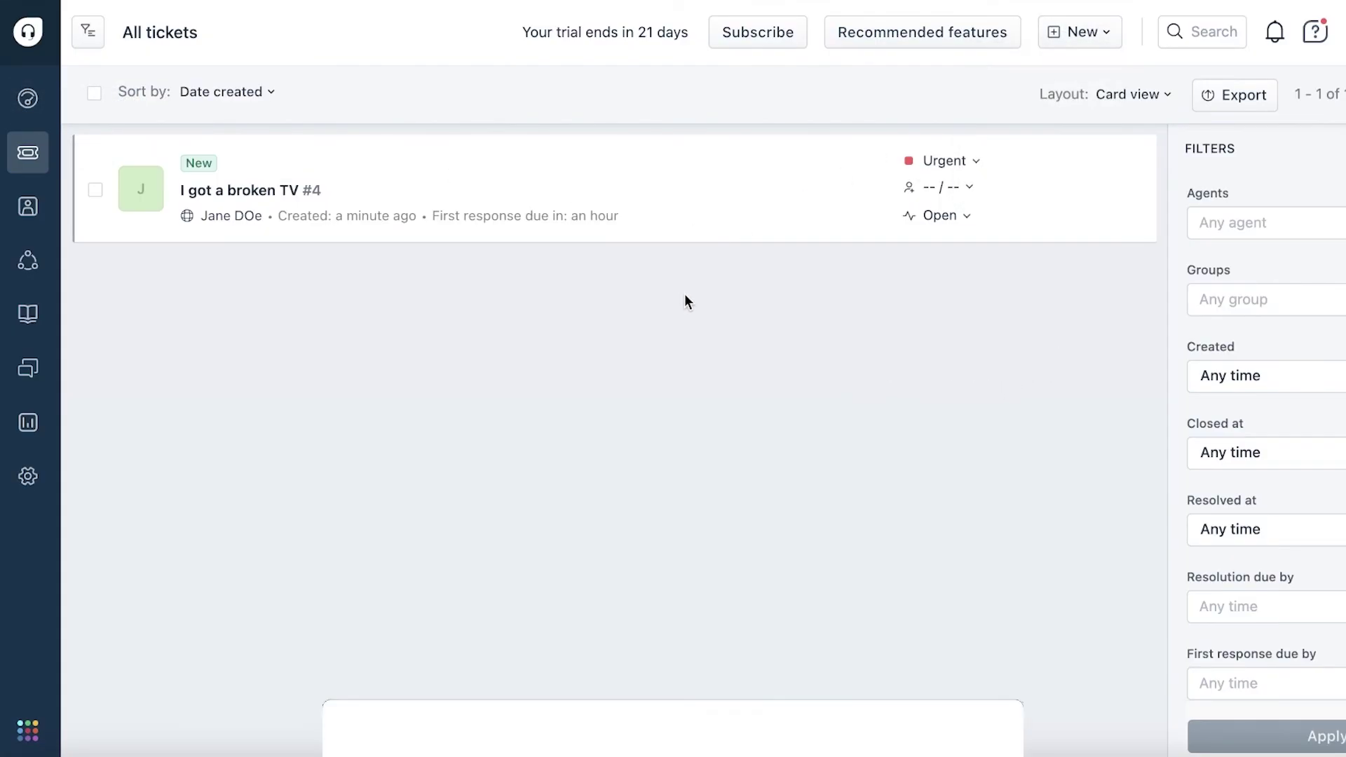